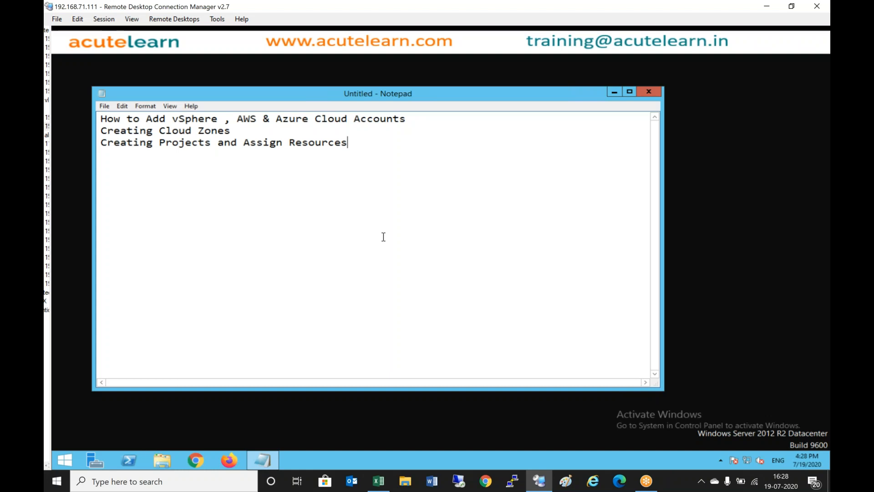
- Open the vRealize Automation URL in Chrome and go to its login page
left_click(615, 93)
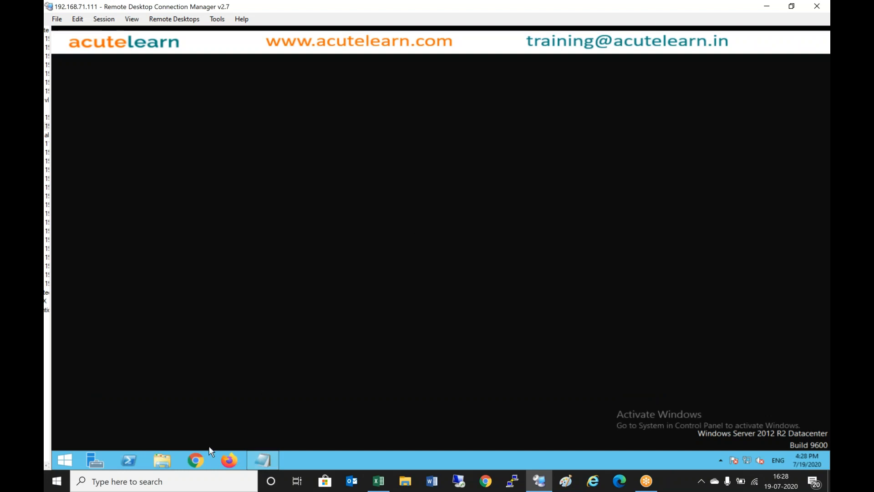
left_click(201, 462)
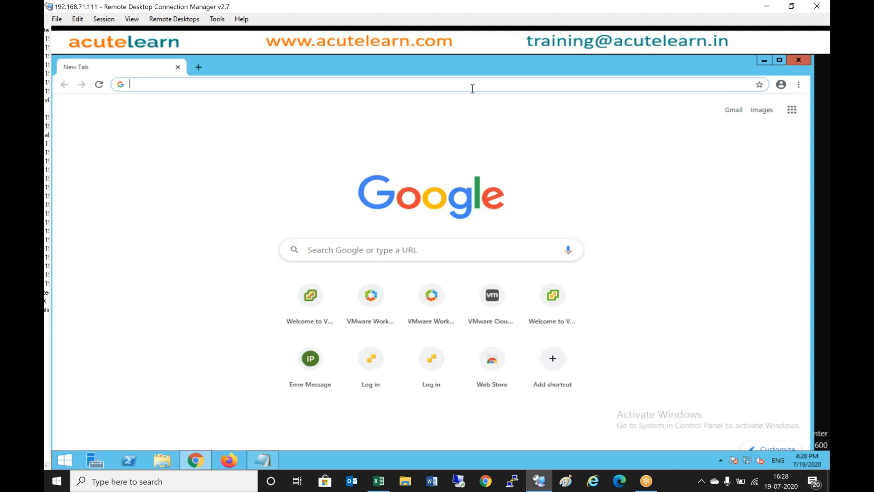
type("https:")
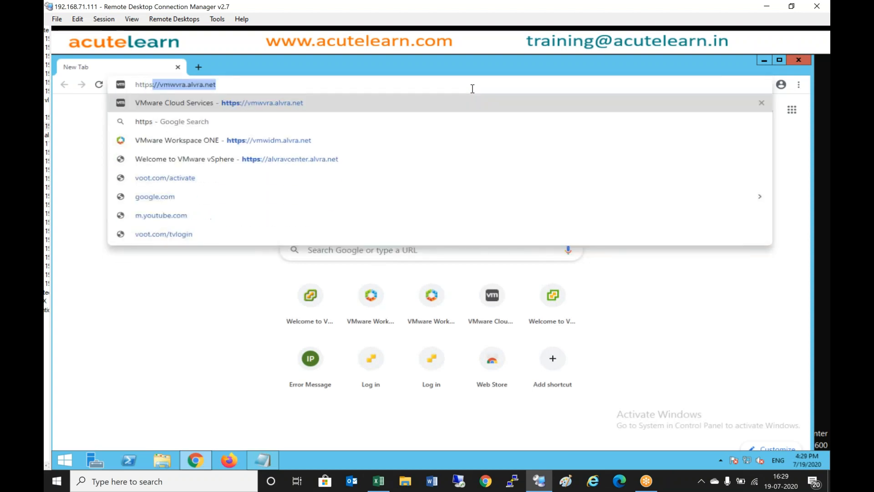
type("//")
key("Return")
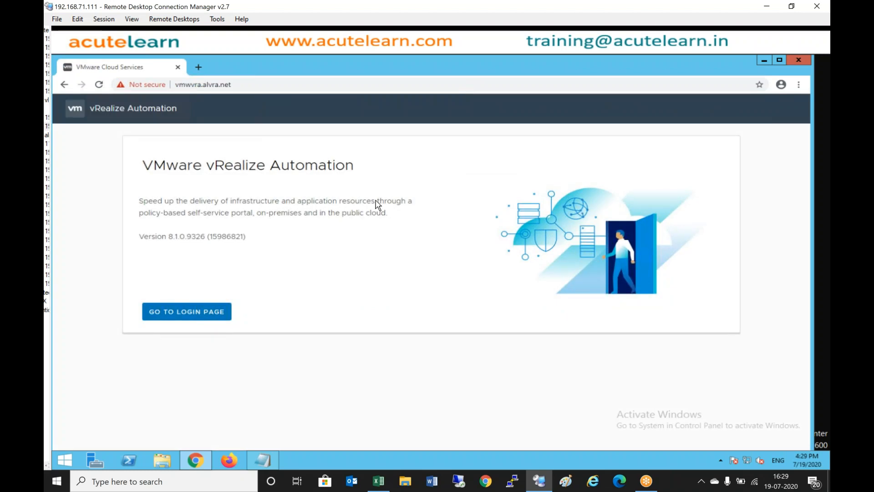
left_click(215, 313)
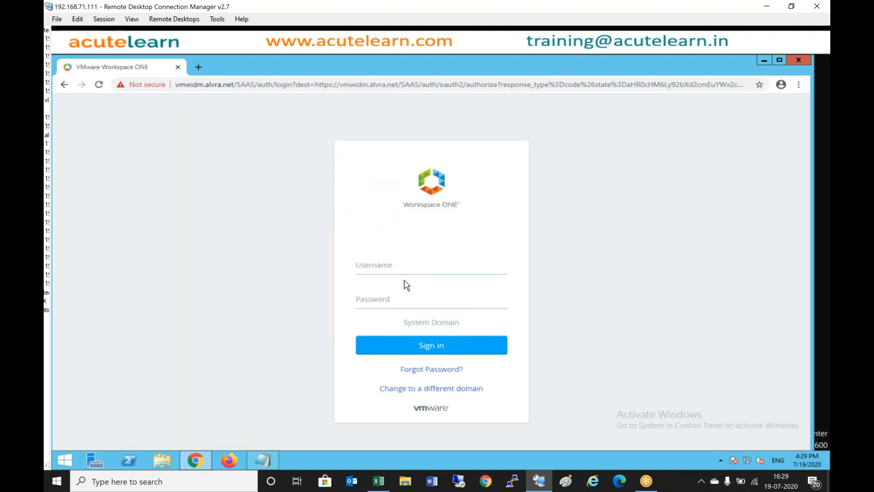
- Sign in to Workspace ONE as administrator with the account password
left_click(391, 264)
type("administrator")
key("Tab")
type("************")
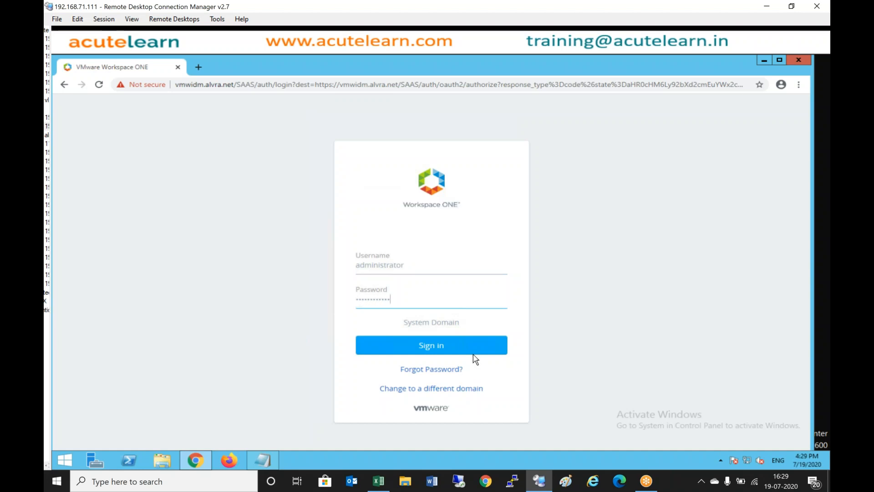
left_click(464, 346)
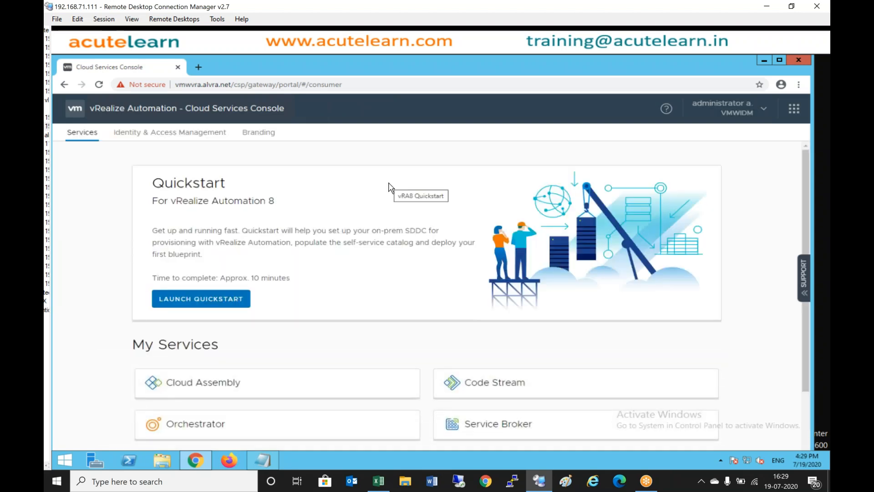
- Add a vSphere section with 'a) VCenter server IP Address / FQDN' and 'b) Credentials'
left_click(265, 459)
key("Return")
key("Return")
type("vSphere")
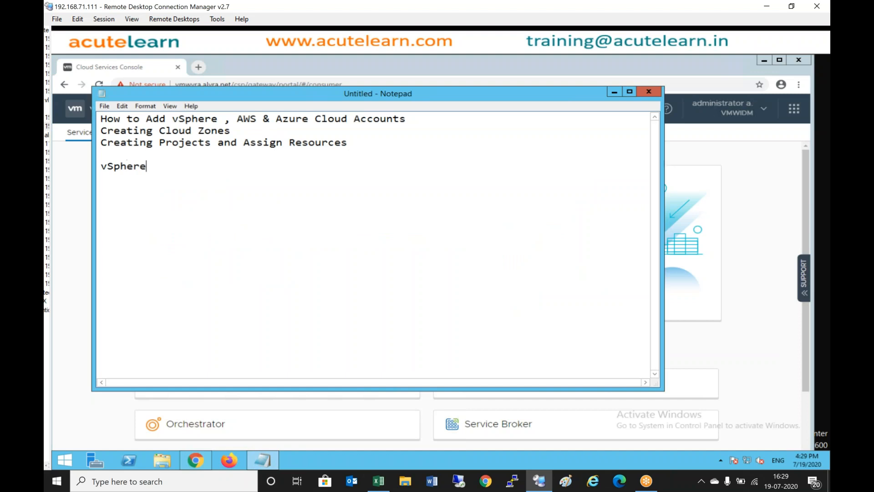
key("Return")
type("a) VCenter server IP Address ")
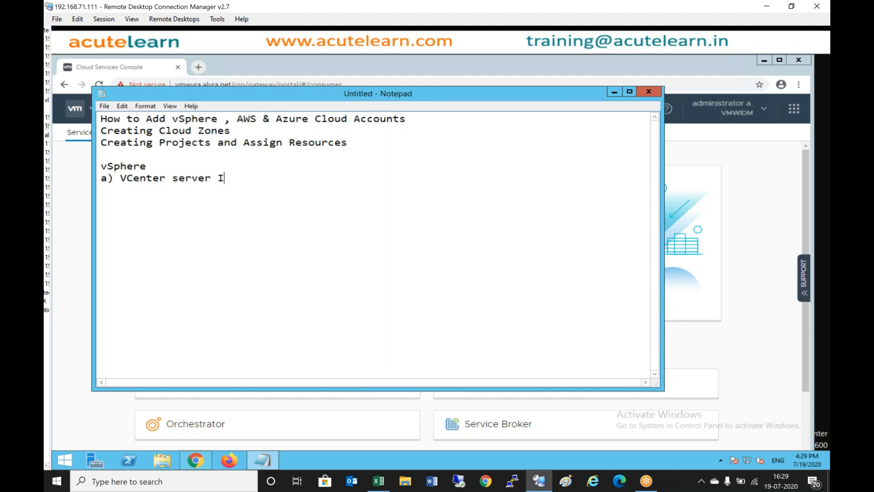
type("/ FQDN")
key("Return")
key("Tab")
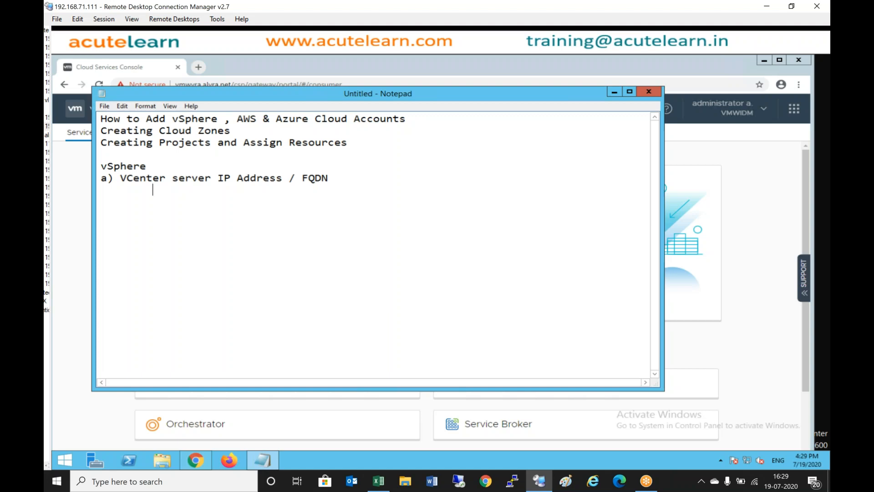
key("BackSpace")
type("b) Credentials")
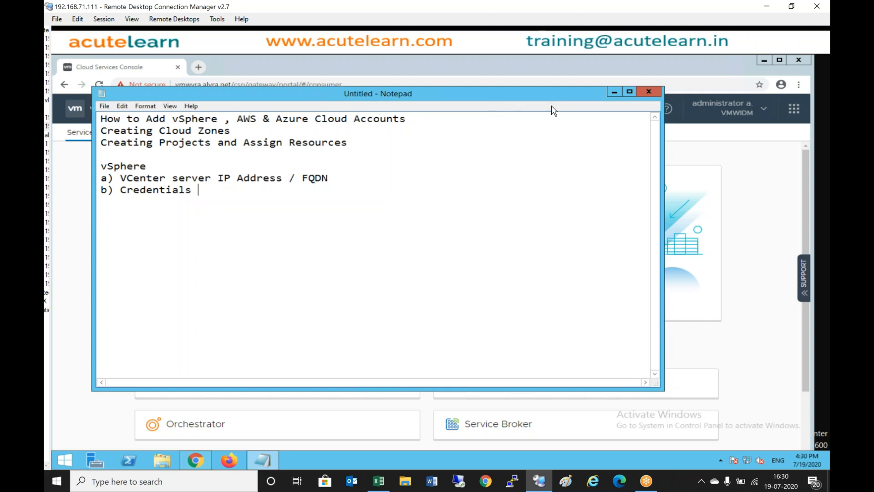
- In Cloud Assembly's Infrastructure tab, go to Cloud Accounts and start adding a cloud account
left_click(614, 92)
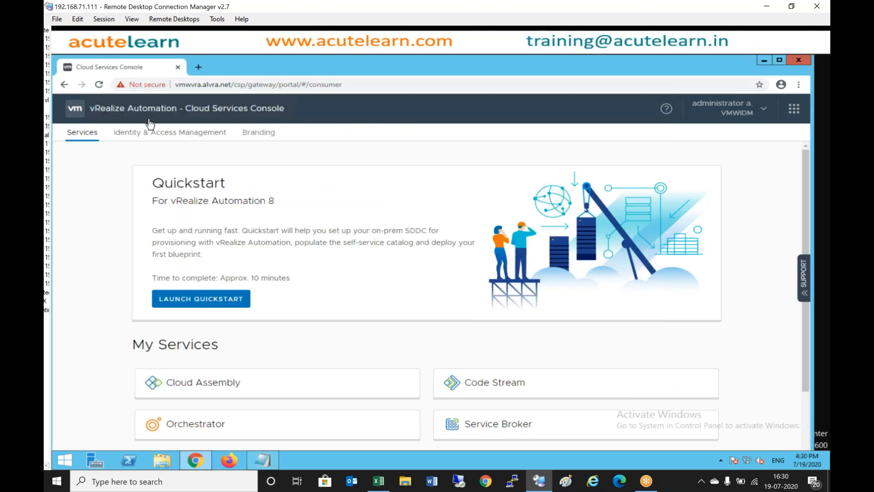
left_click(215, 389)
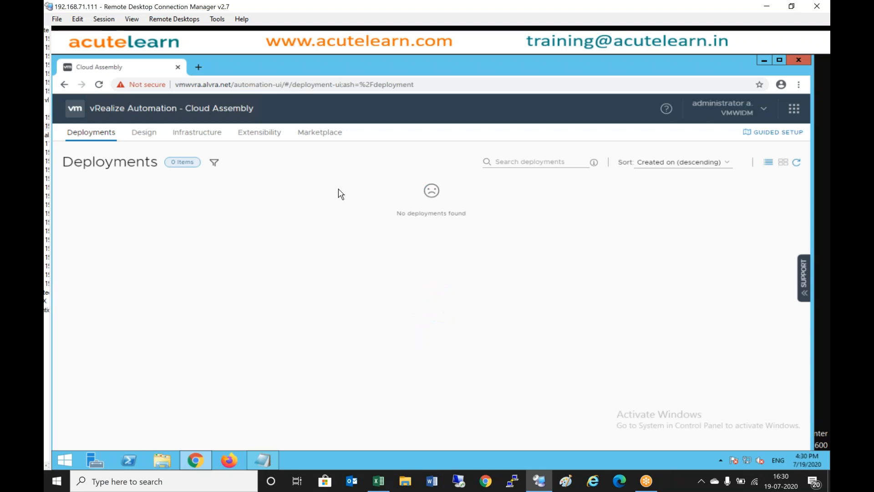
left_click(212, 137)
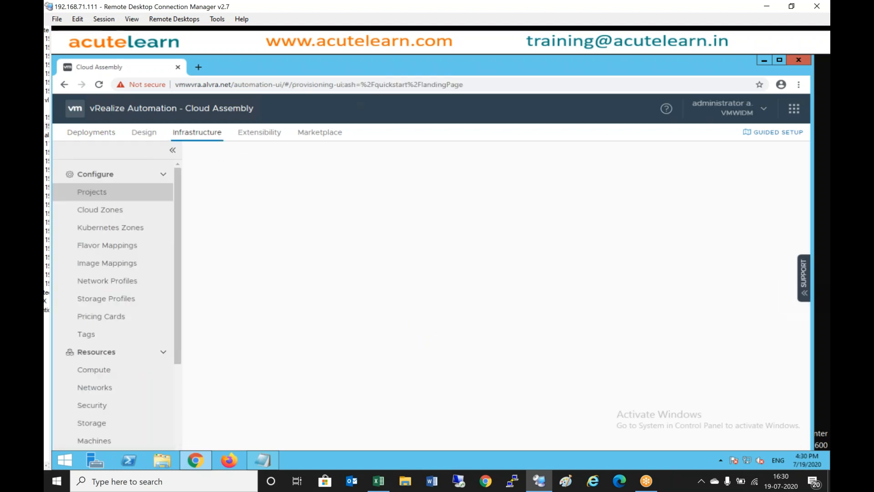
left_click(163, 174)
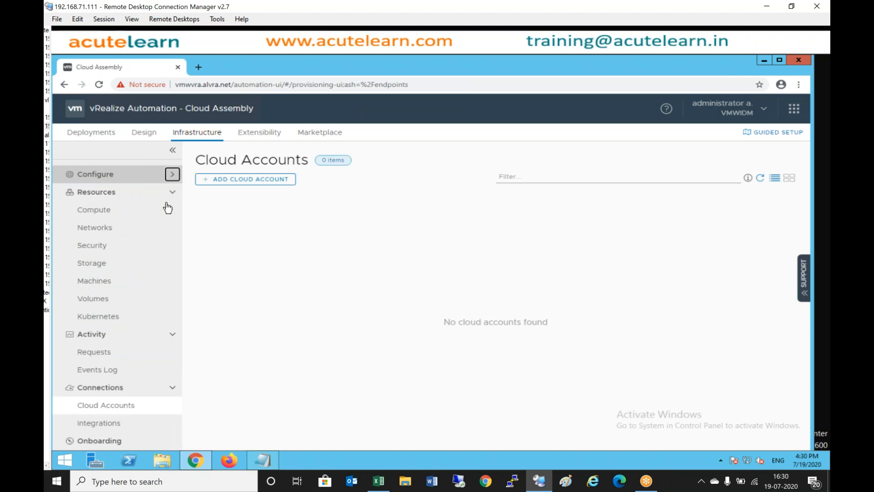
left_click(172, 335)
left_click(173, 192)
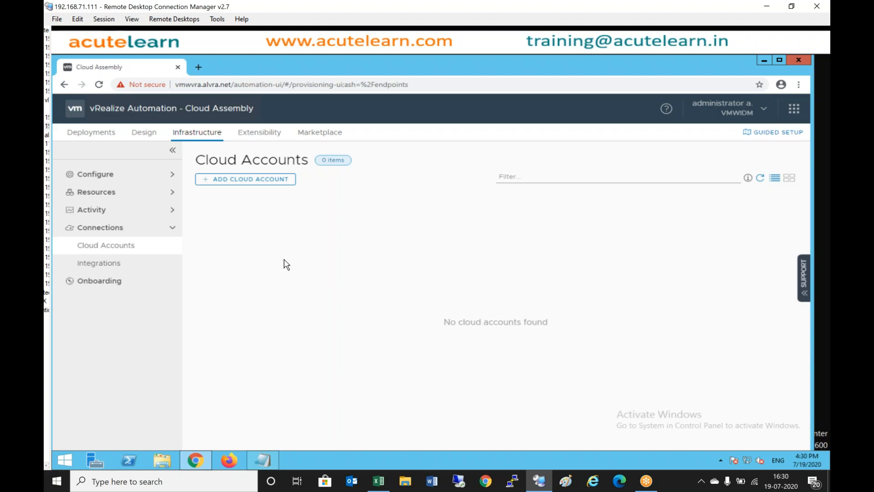
left_click(254, 179)
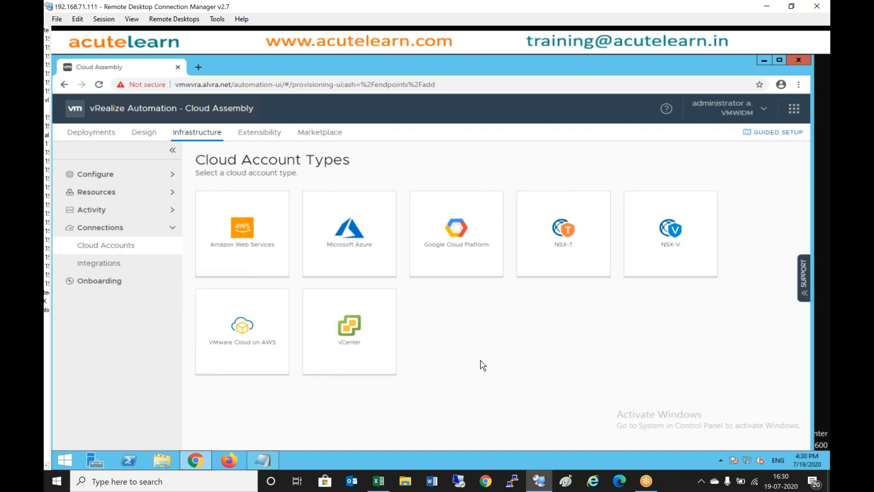
left_click(357, 326)
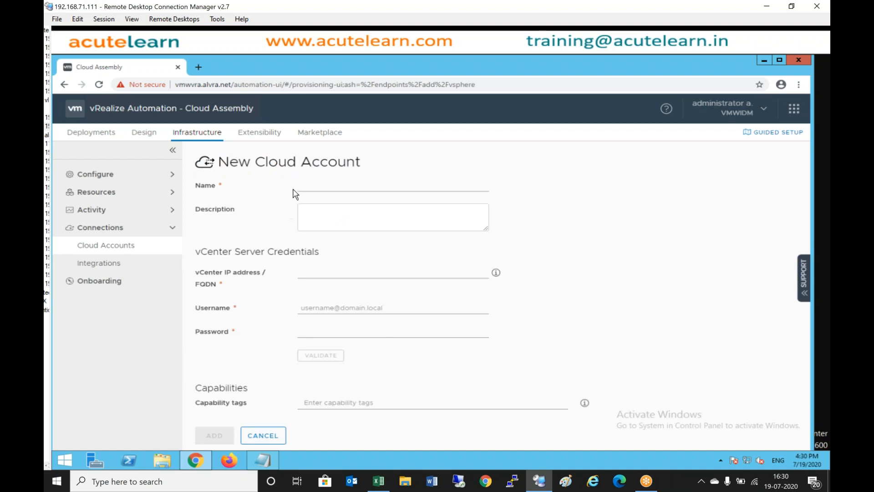
left_click(314, 188)
type("AcutevCete")
key("BackSpace")
type("nter")
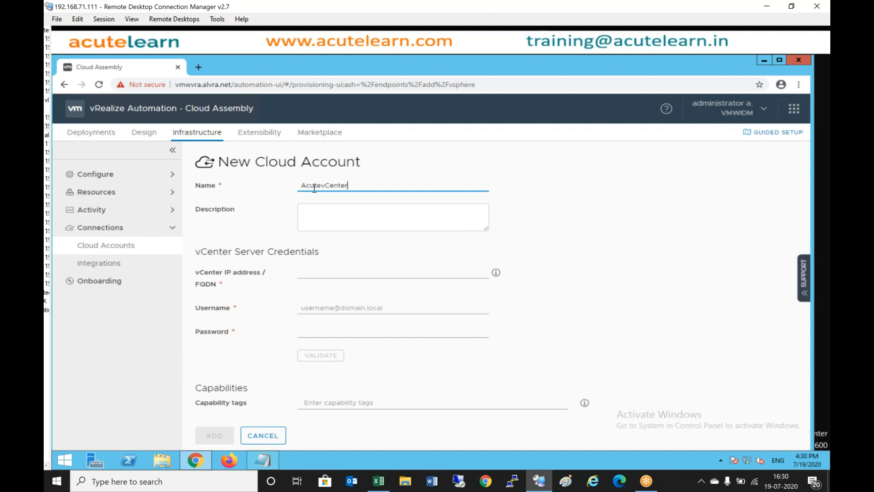
left_click(325, 269)
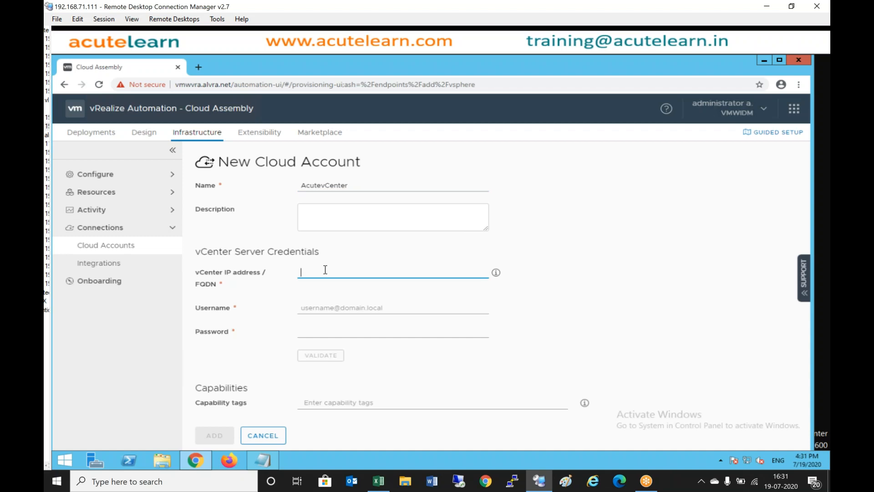
type("192.168.72.11")
left_click(353, 308)
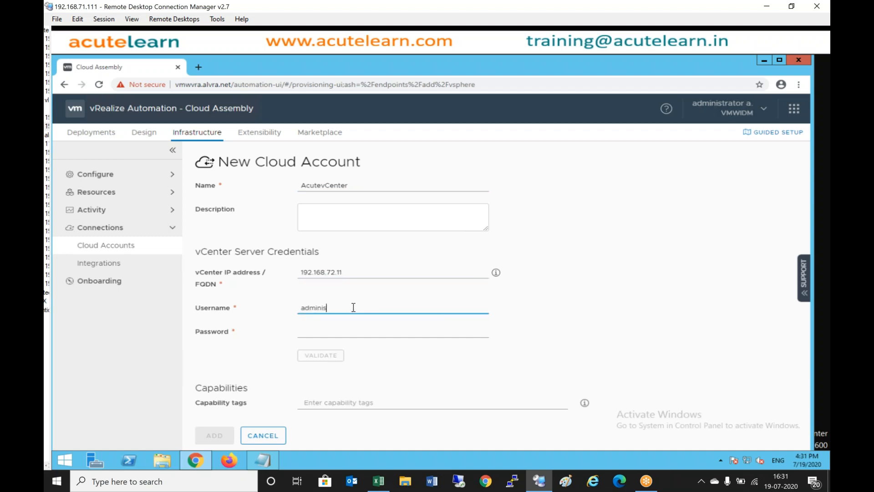
key("Tab")
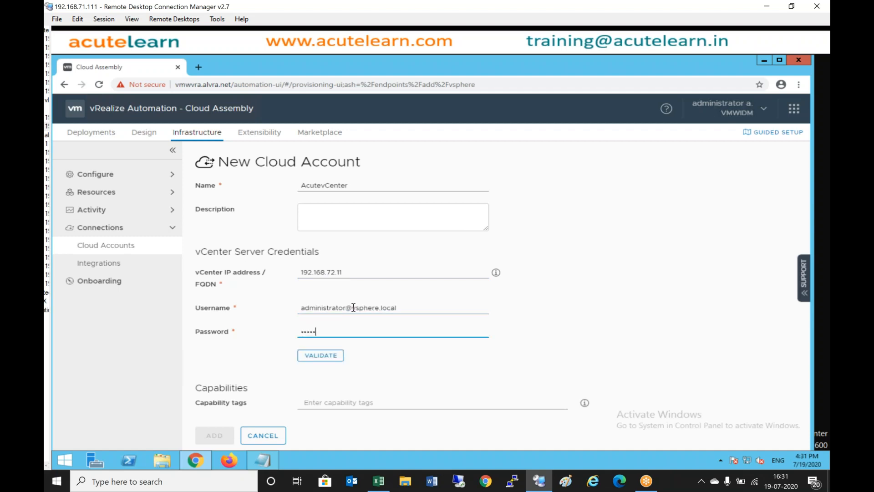
left_click(341, 356)
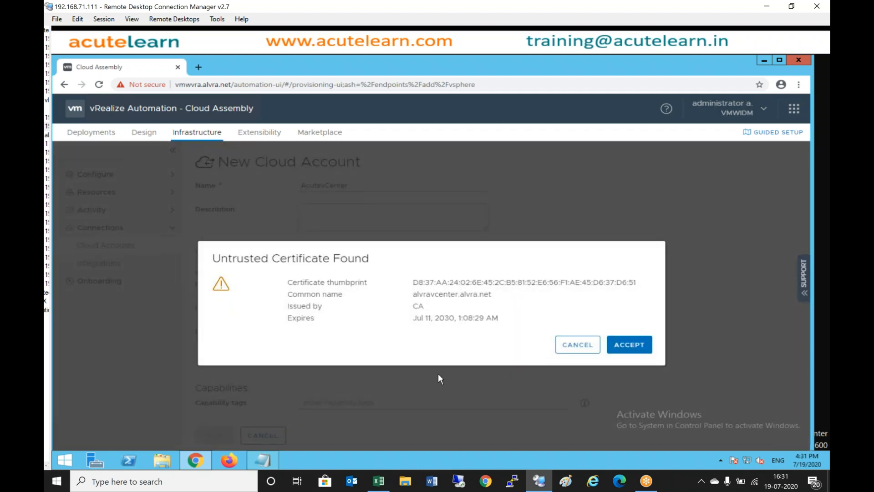
- Accept the certificate, enable datacenter hyd without a cloud zone, and add AcutevCenter
left_click(640, 347)
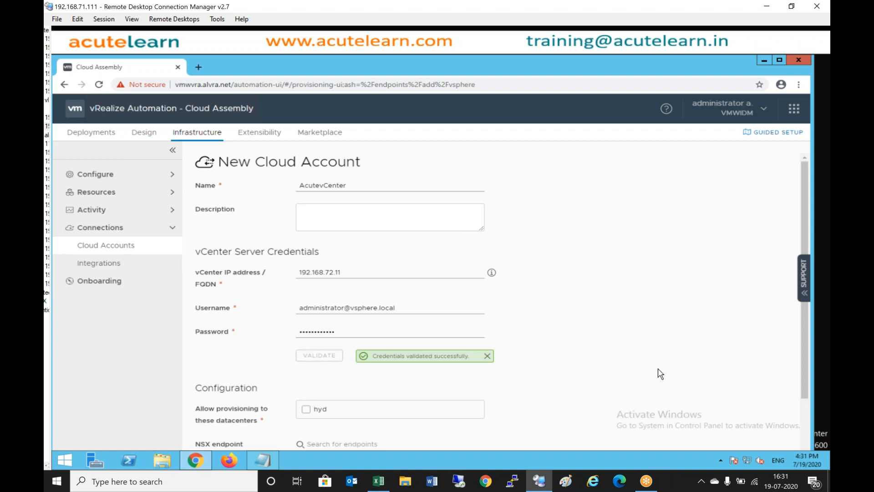
left_click_drag(803, 345, 805, 422)
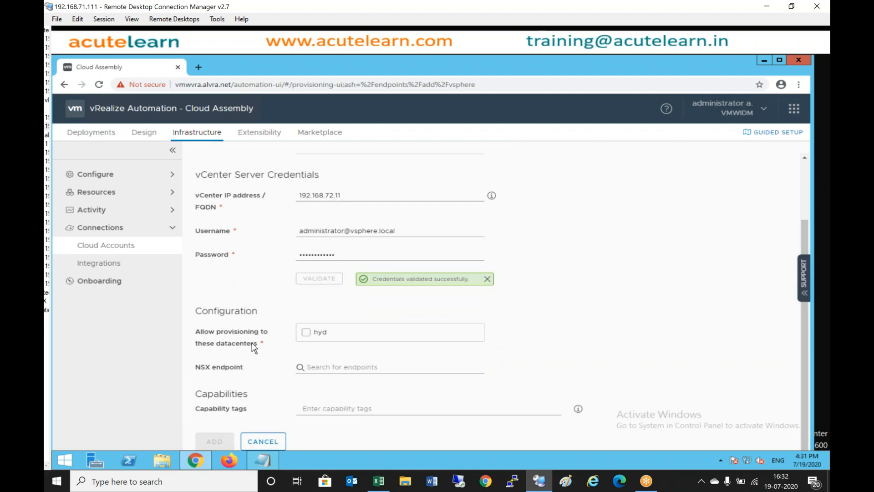
left_click(306, 332)
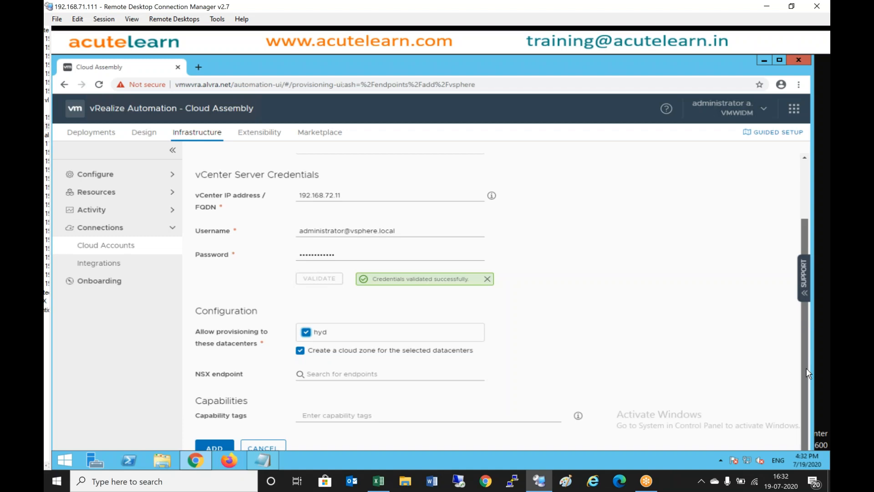
scroll(806, 368, "down", 1)
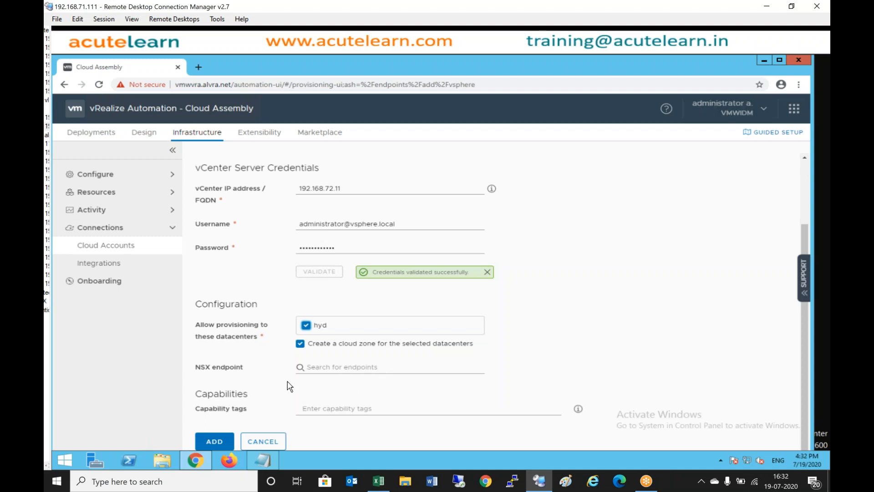
left_click(300, 343)
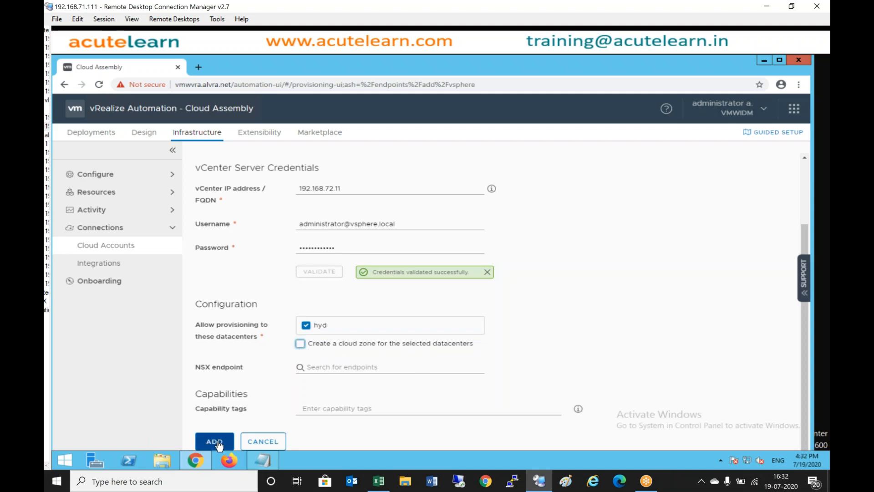
left_click(207, 444)
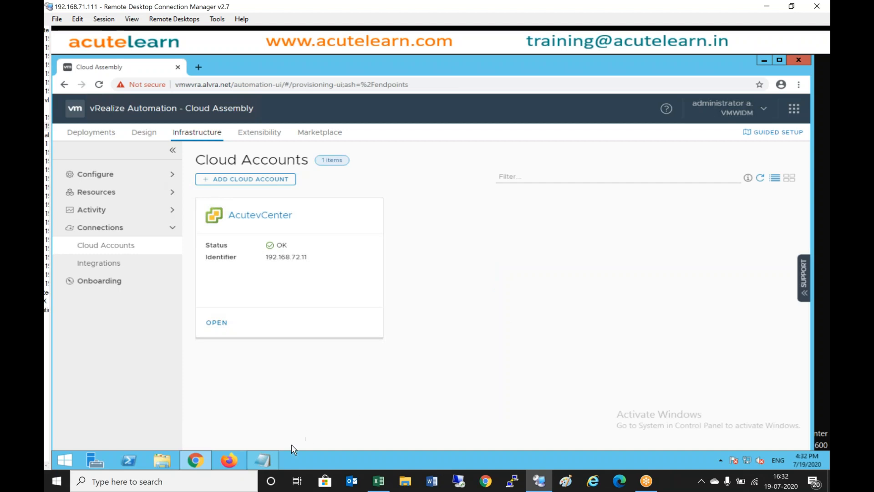
left_click(267, 460)
- Add an AWS section: '1) Access Key / Session Key', '2) Login to AWS Management console', '3) Click on Security'
key("Return")
key("Return")
type("AWS")
key("Return")
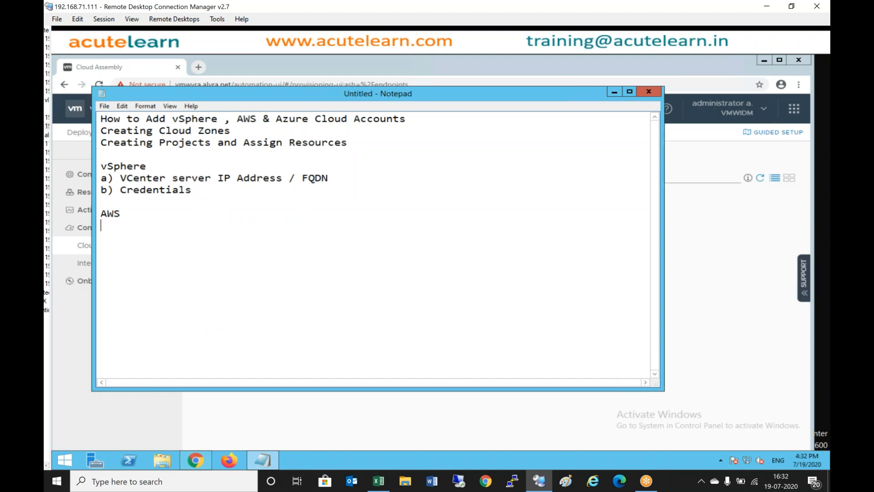
type("1) Access Key ")
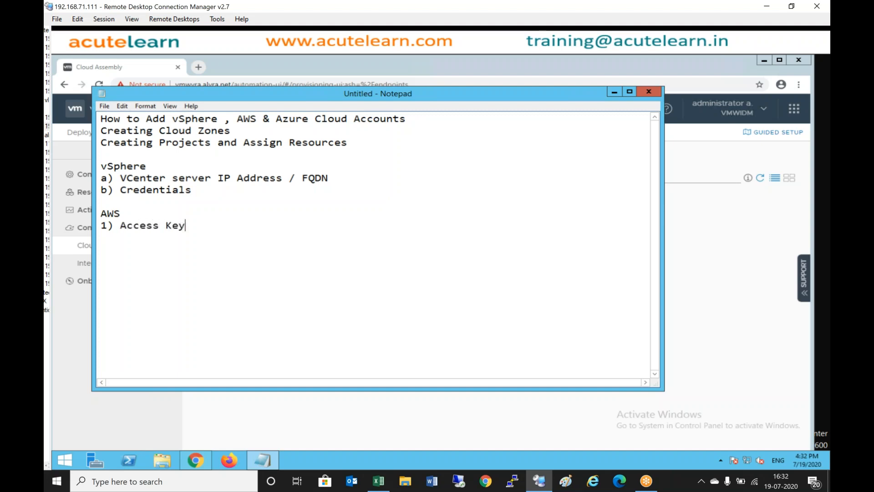
type("/ Session Key")
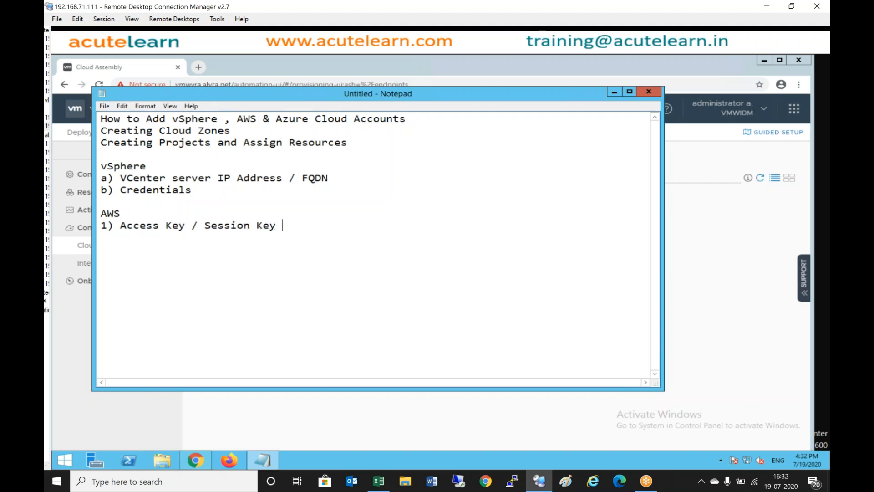
key("Return")
type("2) Login to AWS Management ")
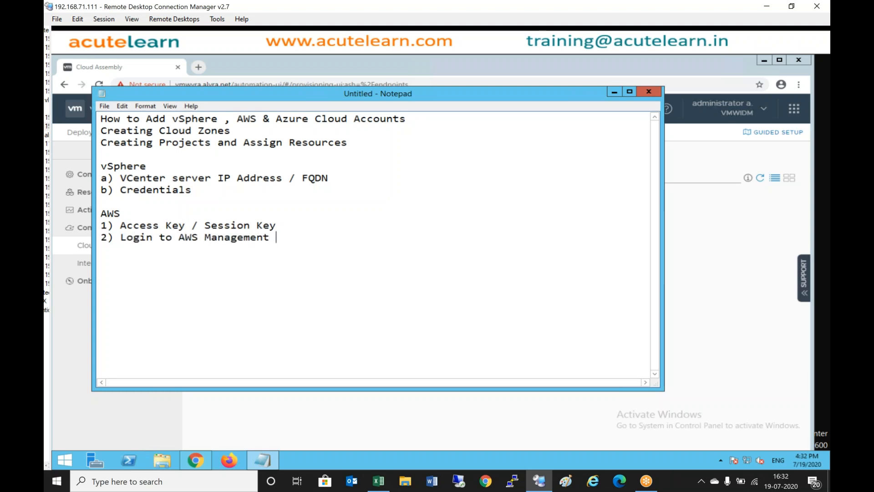
type("console 3) C")
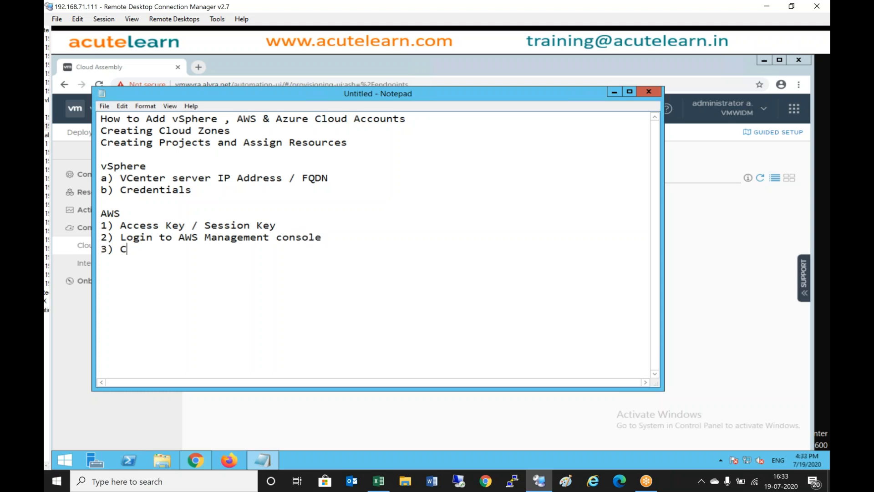
type("lick on Security")
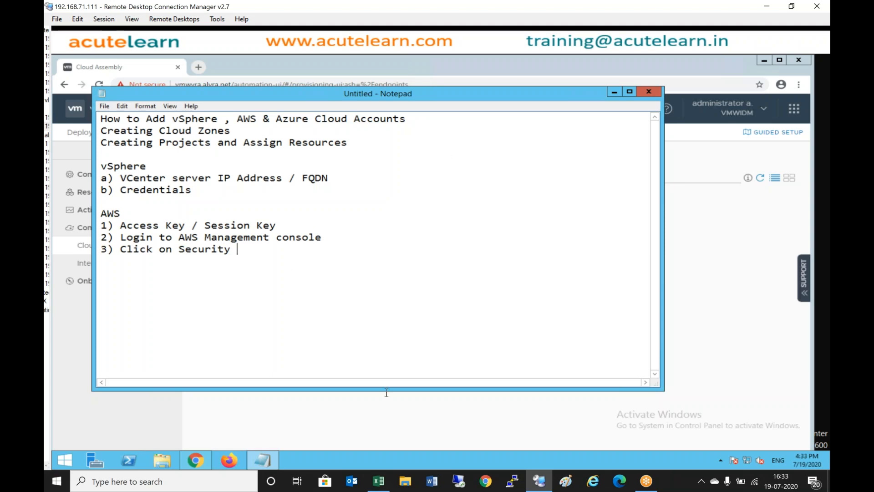
- Load aws.amazon.com in a new Chrome window
left_click(486, 479)
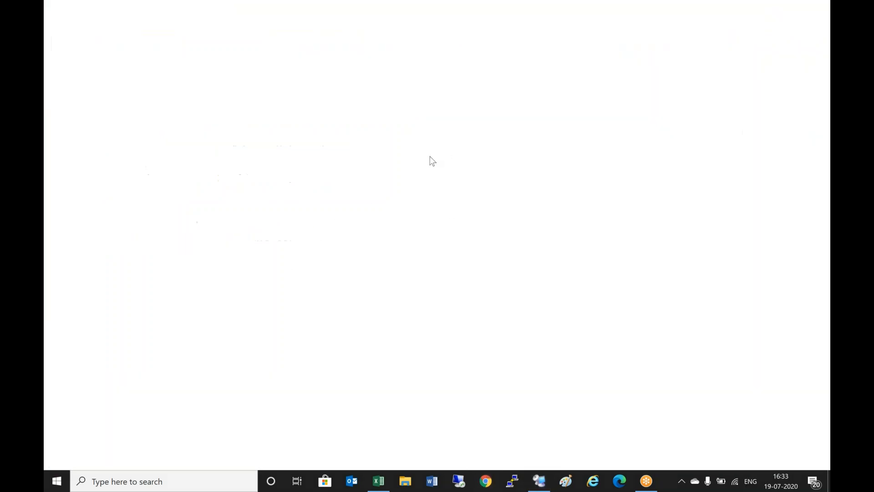
left_click(289, 45)
type("aws.amazon.com")
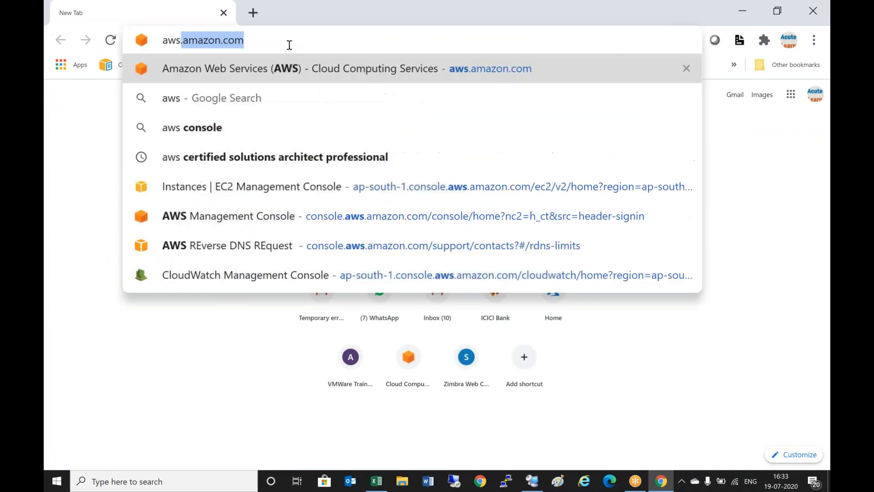
key("Return")
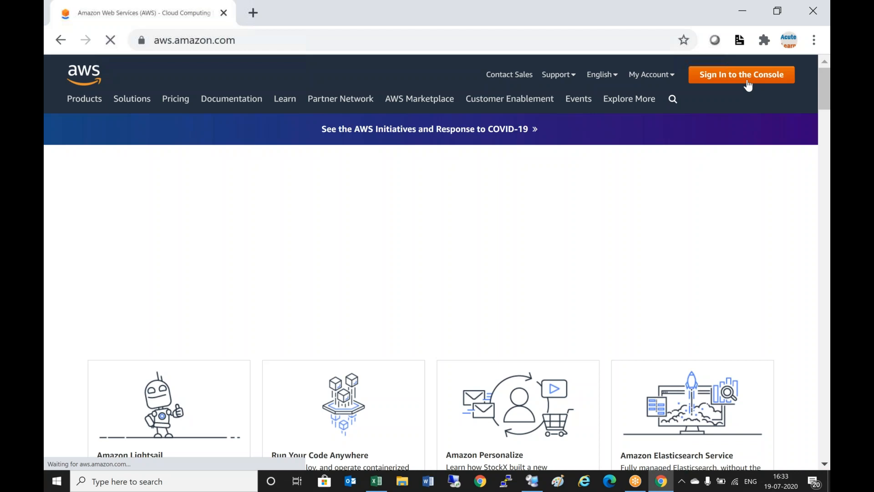
- Sign in to the AWS Management Console as root user with the saved password
left_click(748, 85)
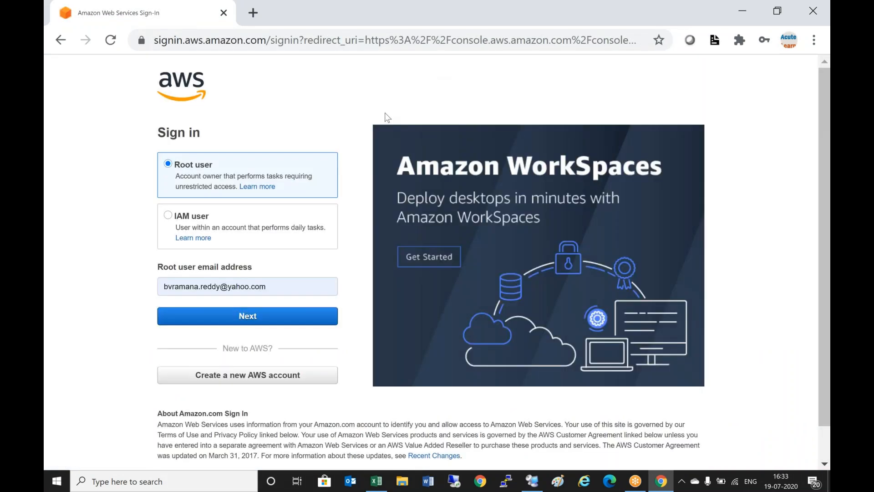
left_click(262, 315)
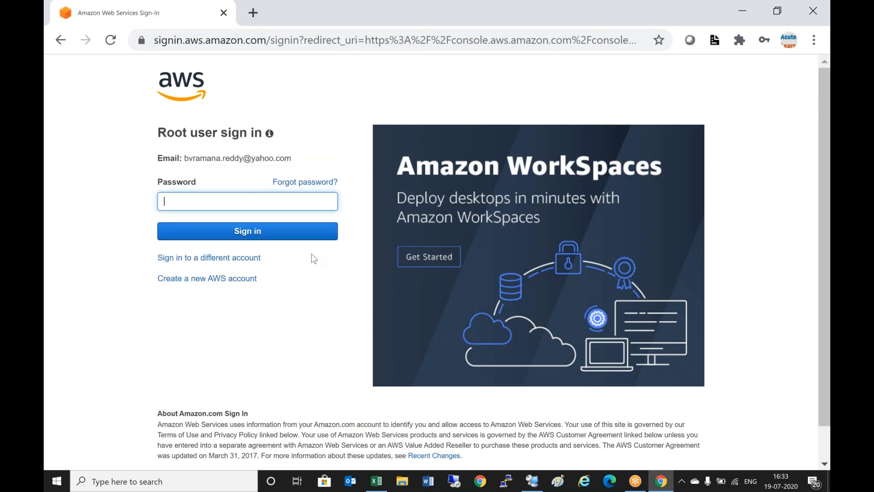
left_click(253, 199)
left_click(249, 239)
left_click(301, 233)
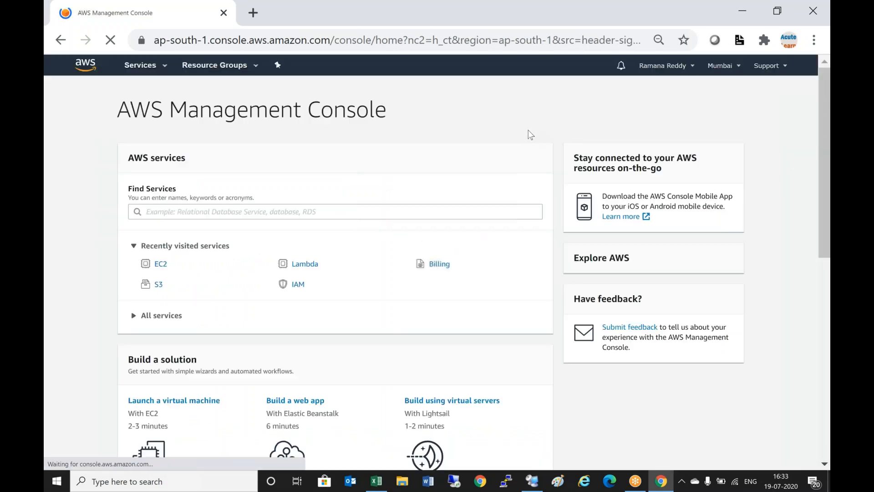
- From the account menu's My Security Credentials page, create a new access key under Access keys
left_click(692, 66)
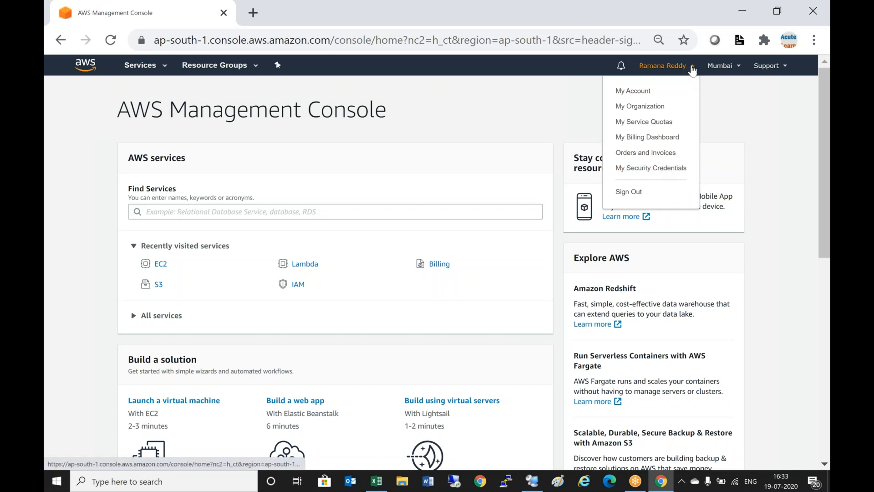
left_click(664, 173)
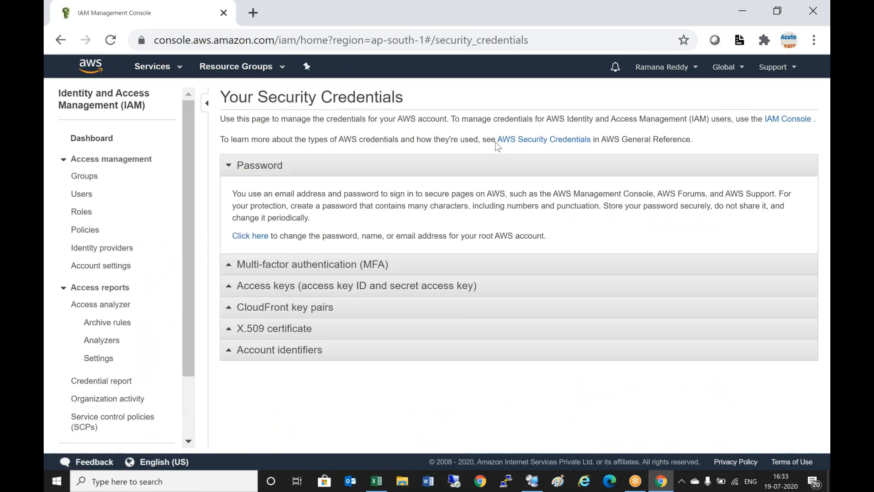
left_click(327, 287)
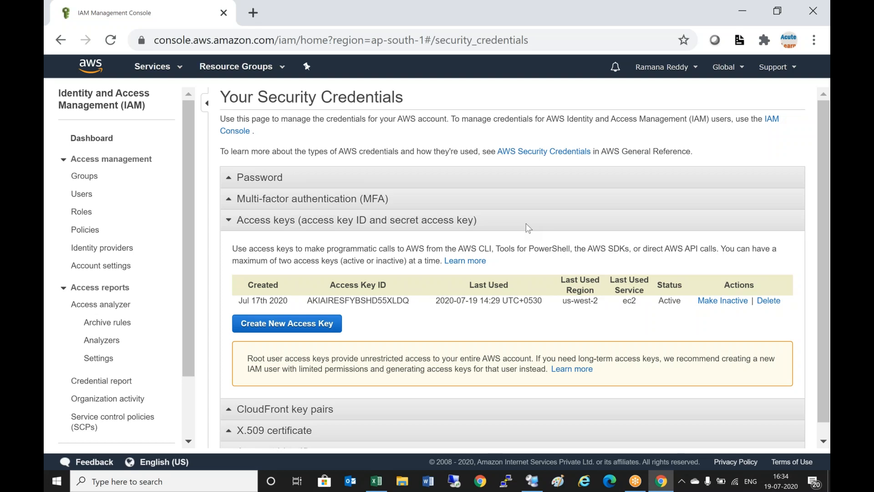
left_click(303, 333)
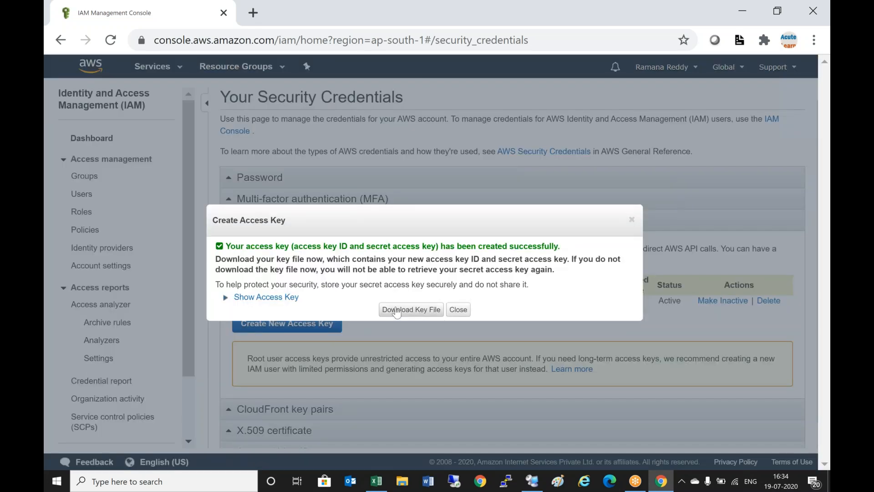
- Reveal the new access key and paste its access key ID into the notes
left_click(300, 298)
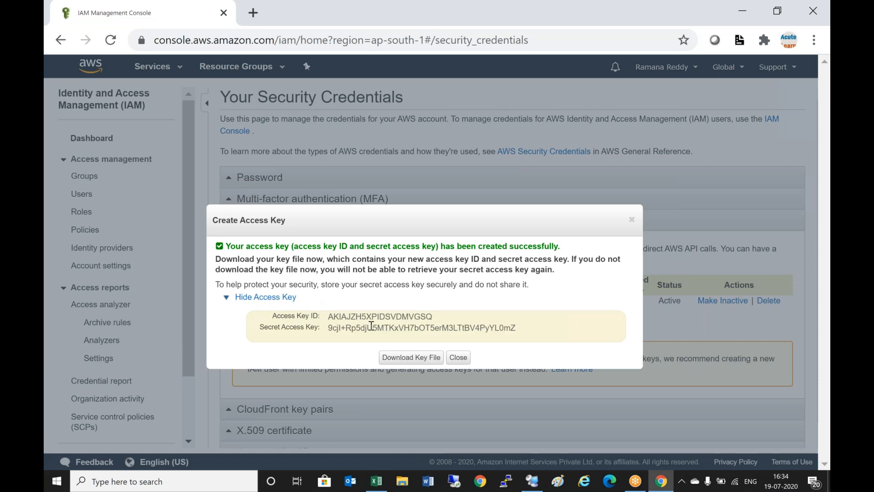
left_click_drag(329, 317, 433, 318)
right_click(418, 319)
left_click(443, 328)
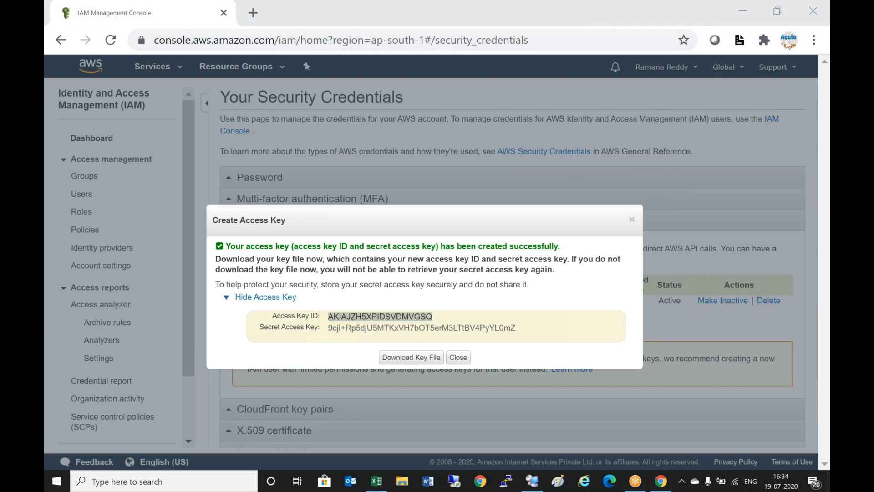
left_click(742, 10)
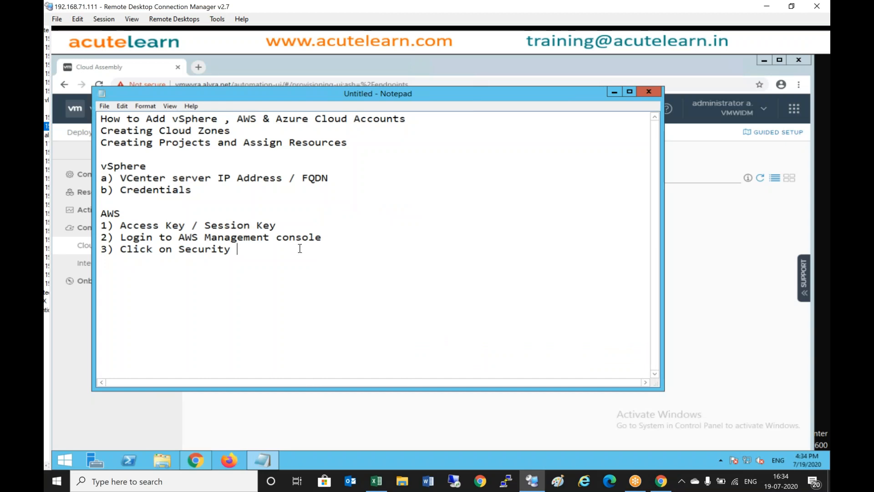
key("Return")
key("Return")
key("ctrl+v")
key("Return")
key("Return")
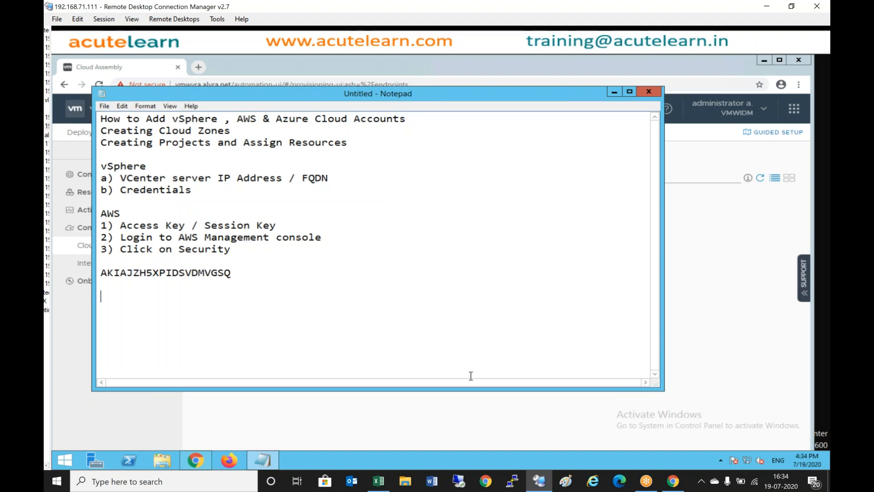
- Paste the secret access key below the key ID and complete step 3 as 'Click on Security Credential'
left_click(672, 481)
left_click_drag(327, 328, 528, 328)
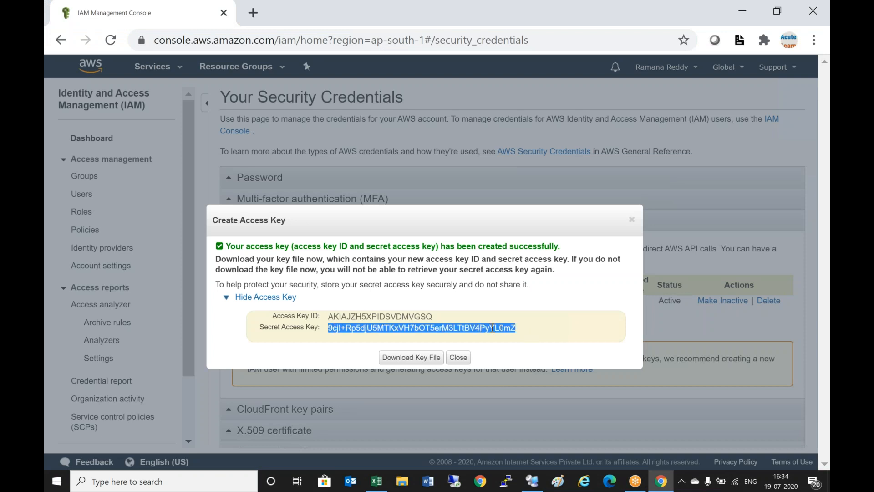
right_click(492, 327)
left_click(512, 335)
left_click(459, 358)
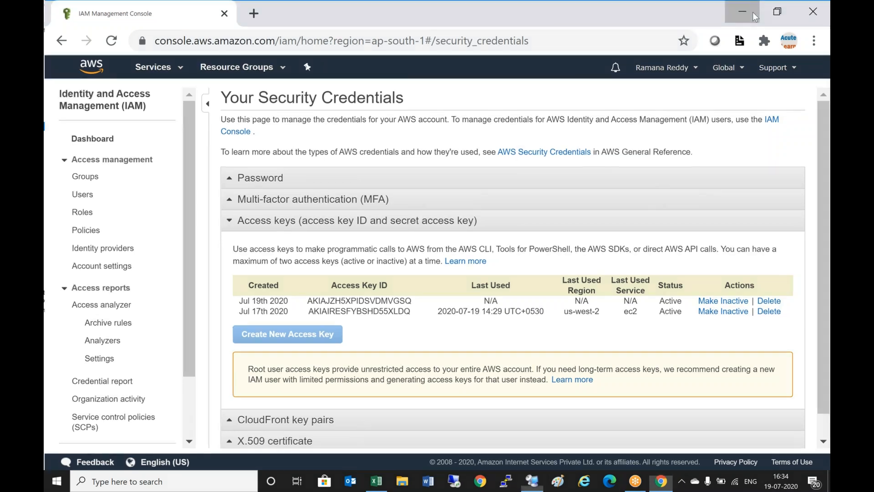
left_click(752, 11)
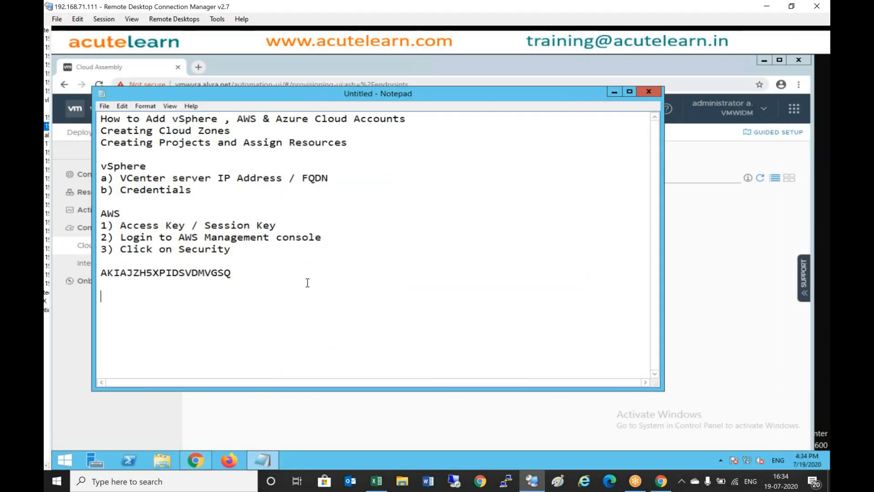
left_click(229, 289)
key("ctrl+v")
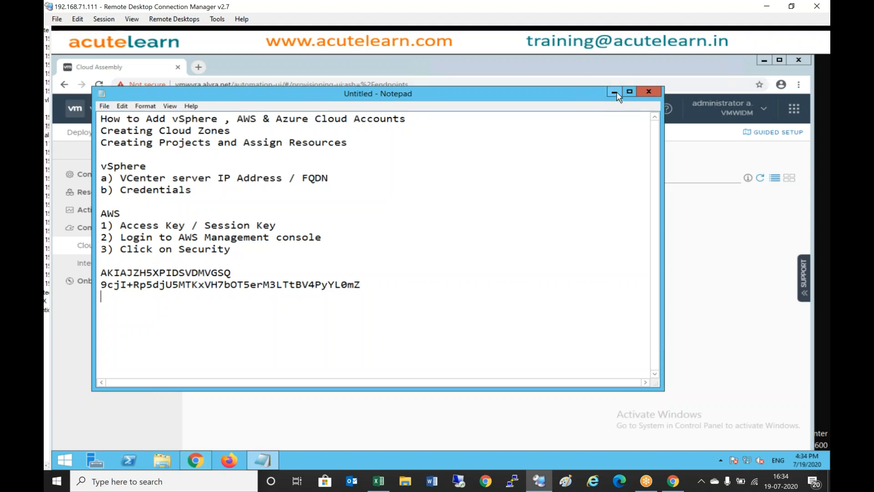
left_click(249, 251)
type("Credential")
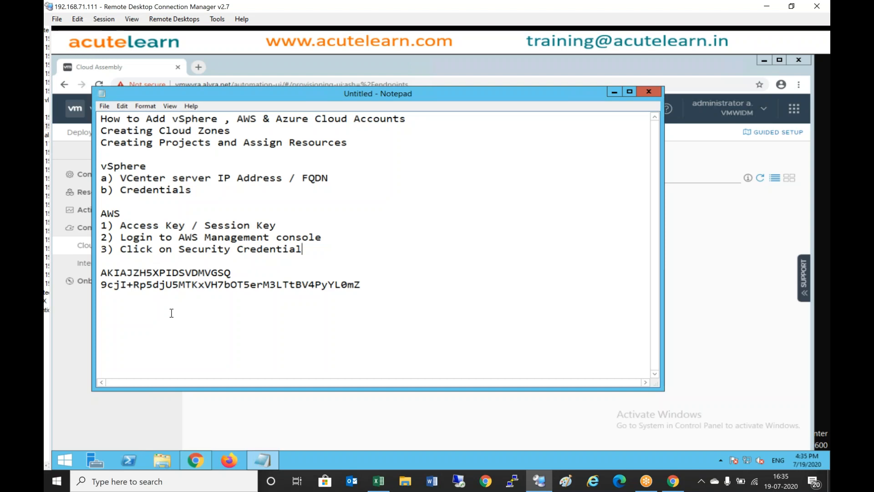
- Start a new Amazon Web Services cloud account named AcuteAWS
left_click(614, 92)
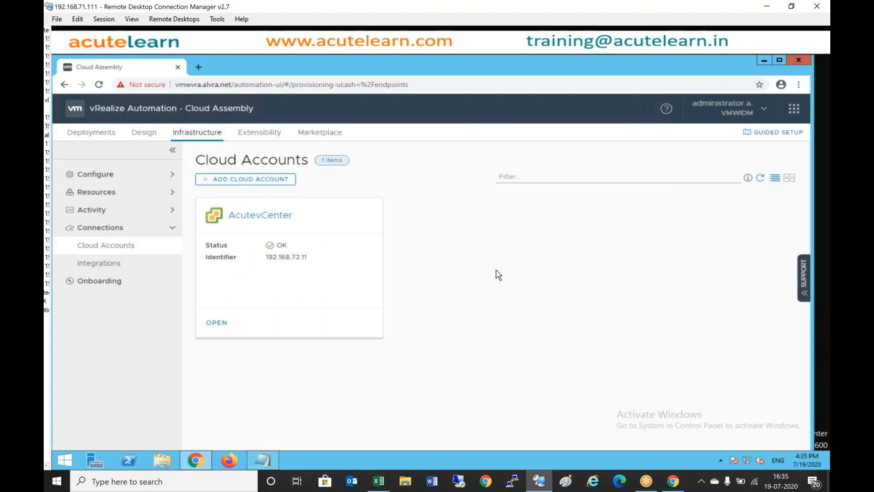
left_click(260, 183)
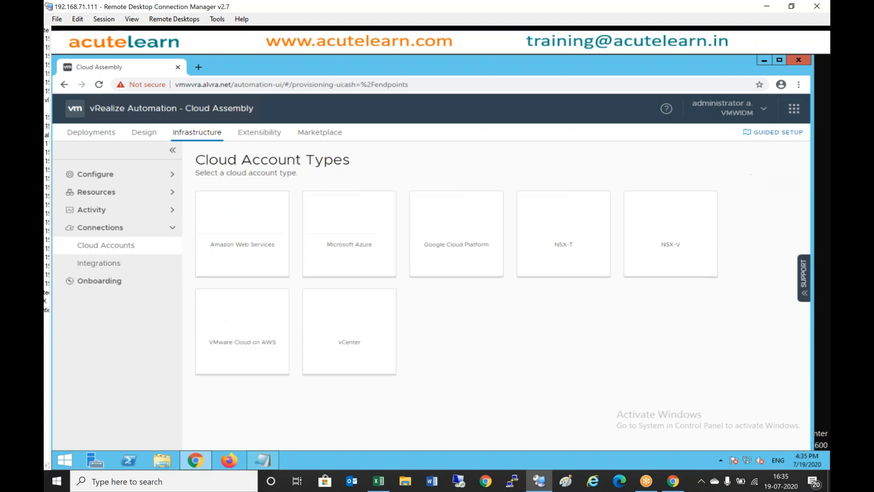
left_click(256, 233)
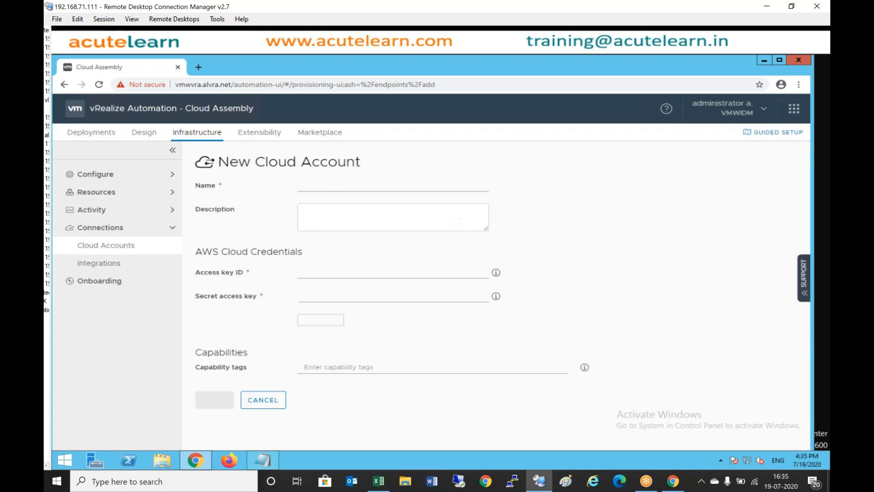
left_click(338, 184)
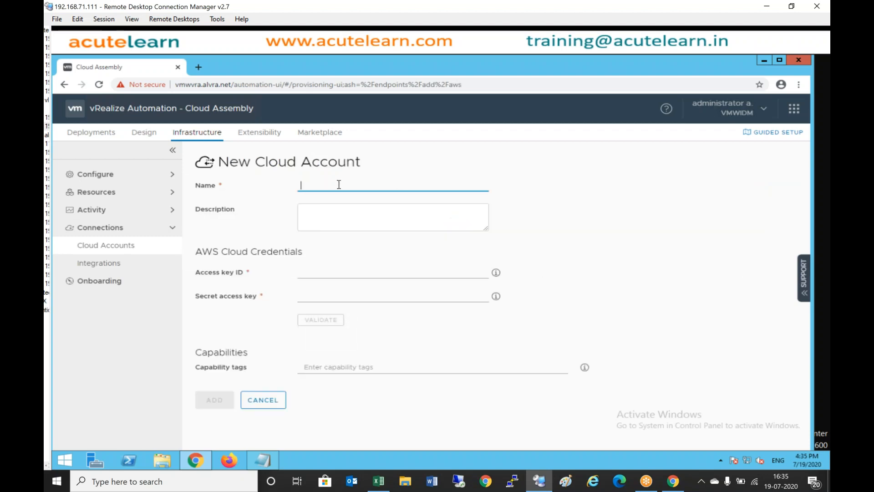
type("AWS")
- Copy the access key ID from the notes into the Access key ID field
left_click(315, 273)
left_click(270, 455)
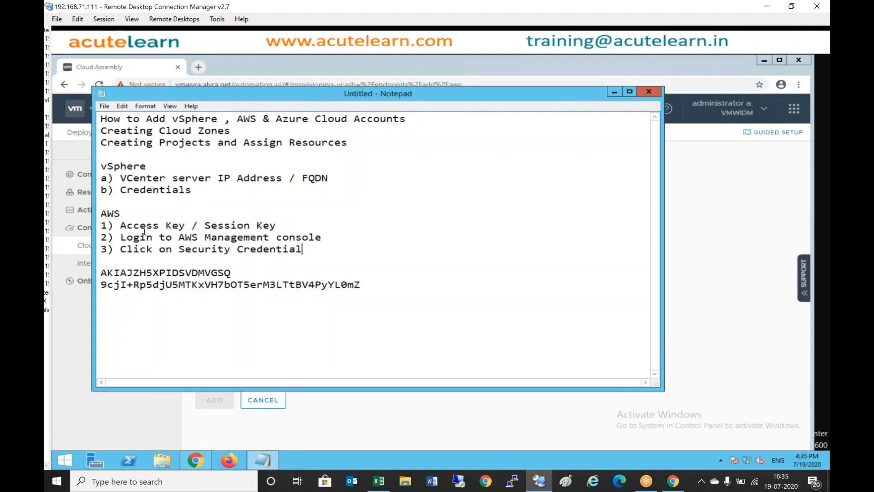
left_click_drag(100, 273, 235, 274)
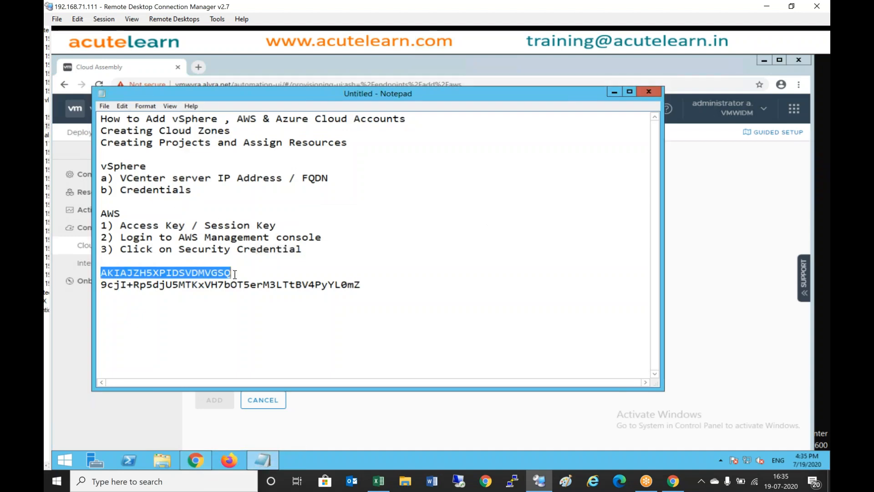
right_click(222, 273)
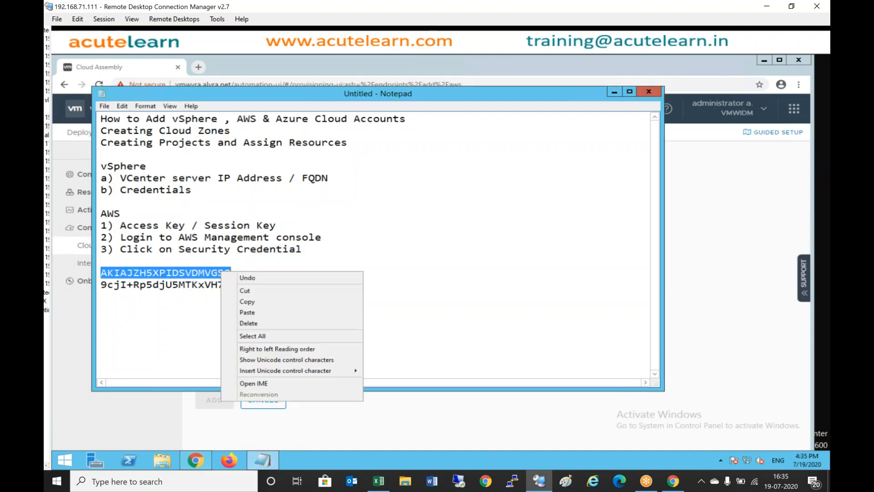
left_click(251, 301)
left_click(613, 93)
right_click(341, 272)
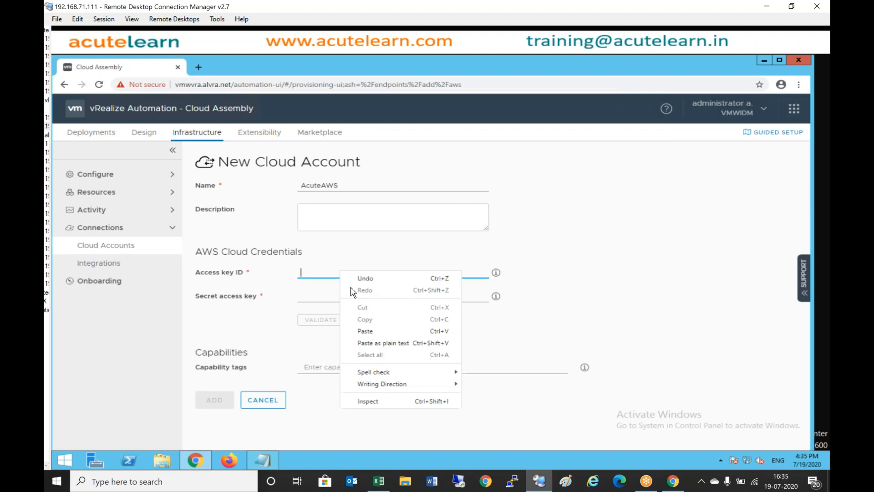
left_click(369, 329)
- Copy the secret key from the notes into Secret access key and validate the credentials
left_click(318, 297)
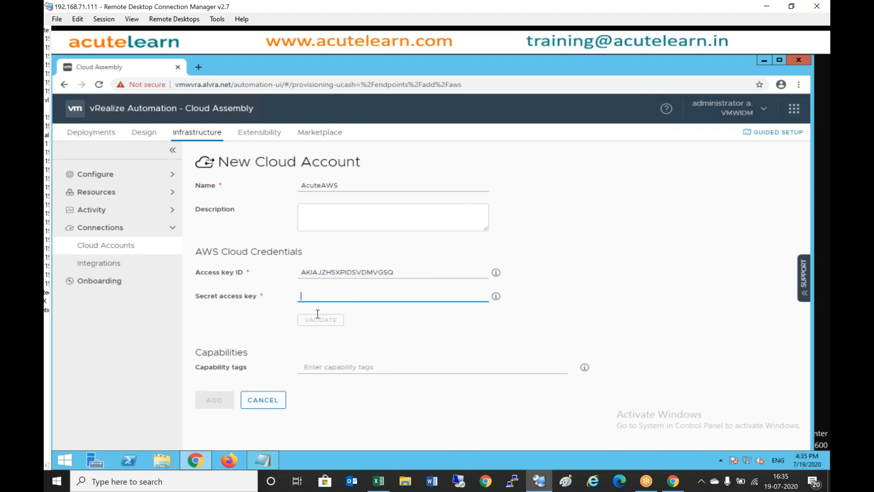
left_click(261, 458)
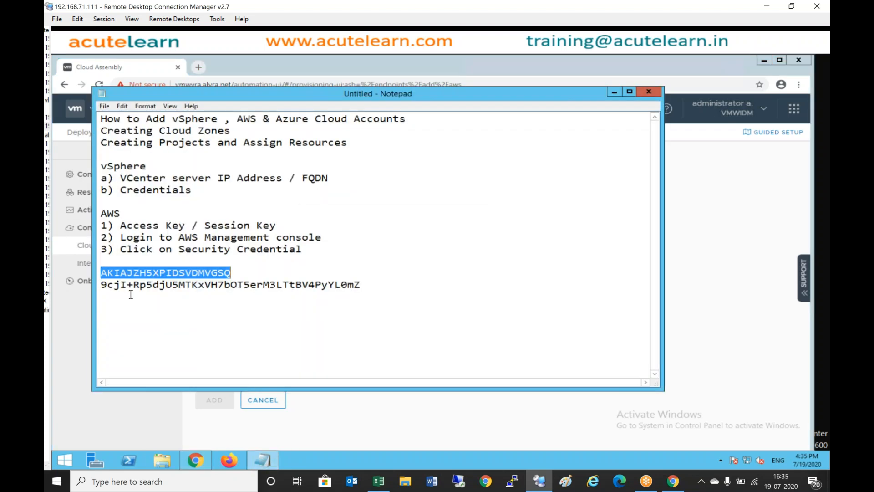
left_click(101, 285)
left_click_drag(101, 285, 374, 290)
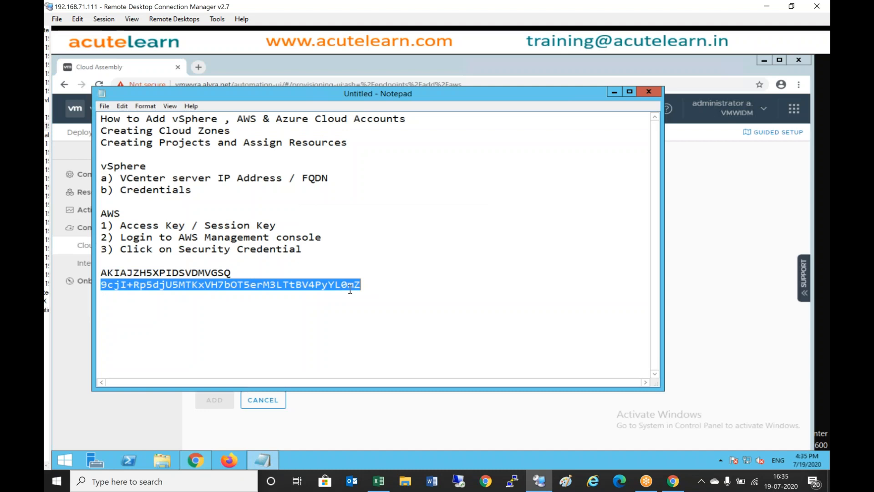
right_click(350, 287)
left_click(384, 320)
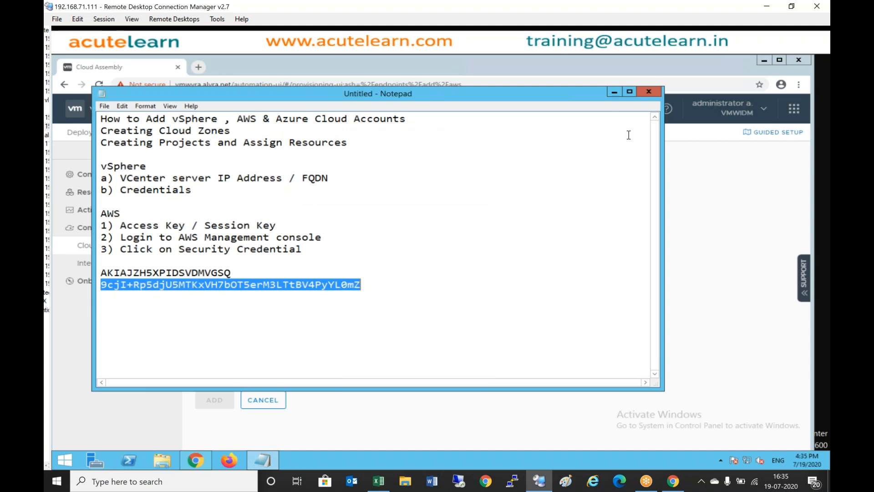
left_click(614, 91)
right_click(325, 294)
left_click(357, 352)
left_click(339, 320)
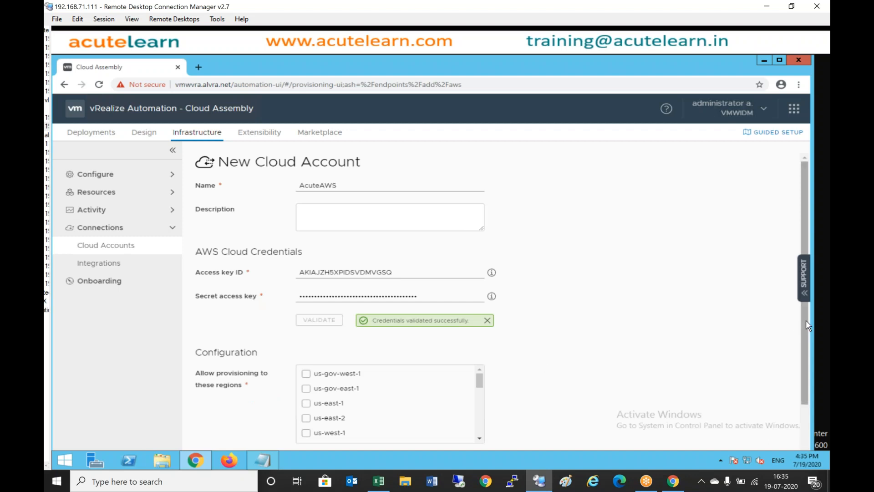
- Allow provisioning in the ap-south-1 and ap-east-1 regions for the AWS account
left_click_drag(805, 320, 818, 435)
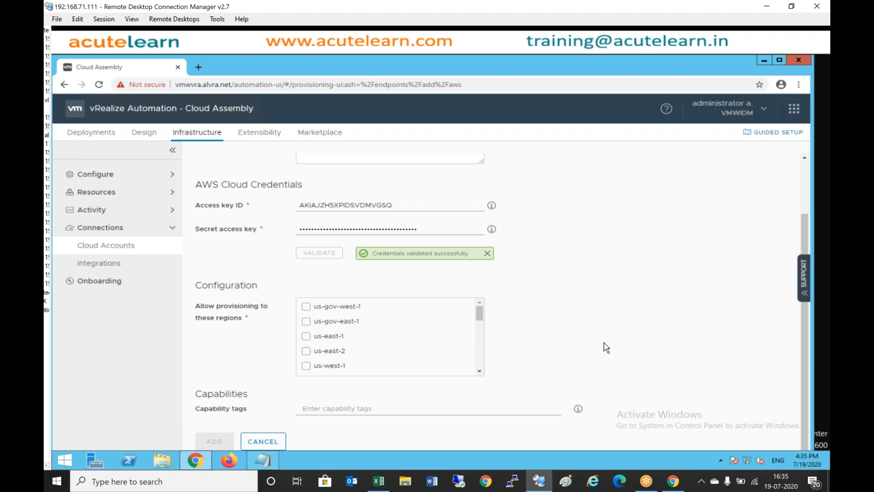
left_click(480, 371)
scroll(480, 372, "down", 5)
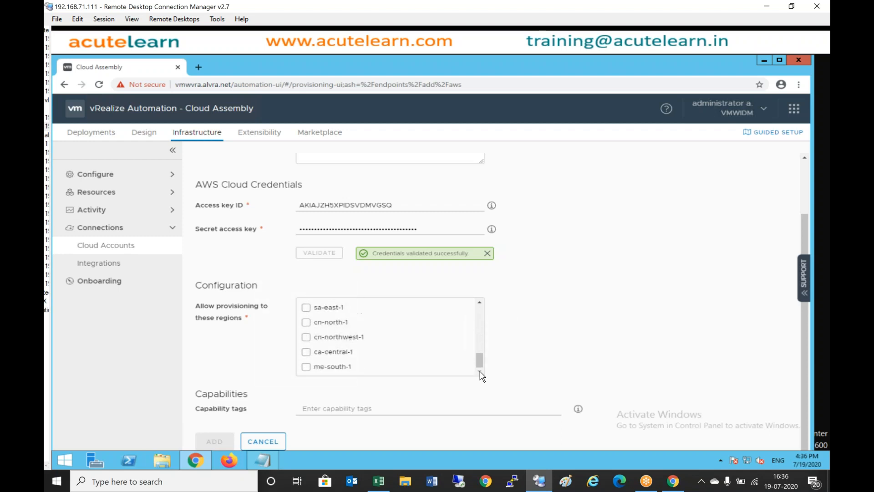
scroll(476, 299, "up", 5)
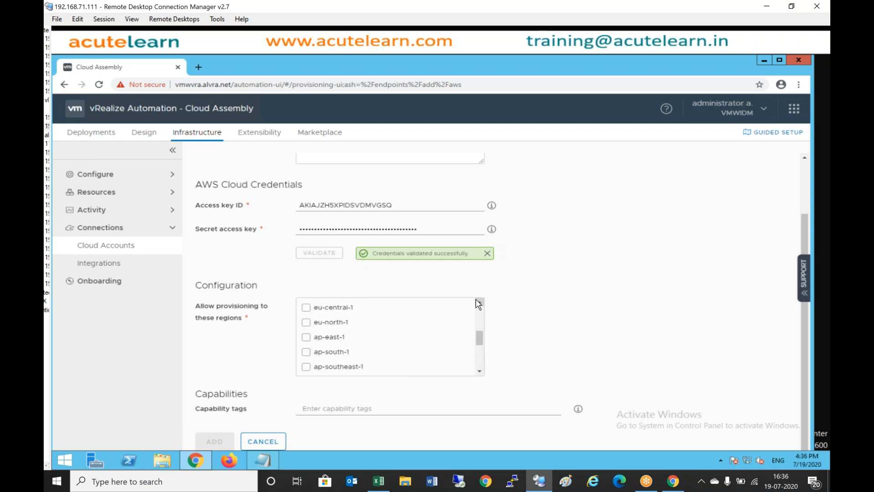
scroll(479, 302, "up", 5)
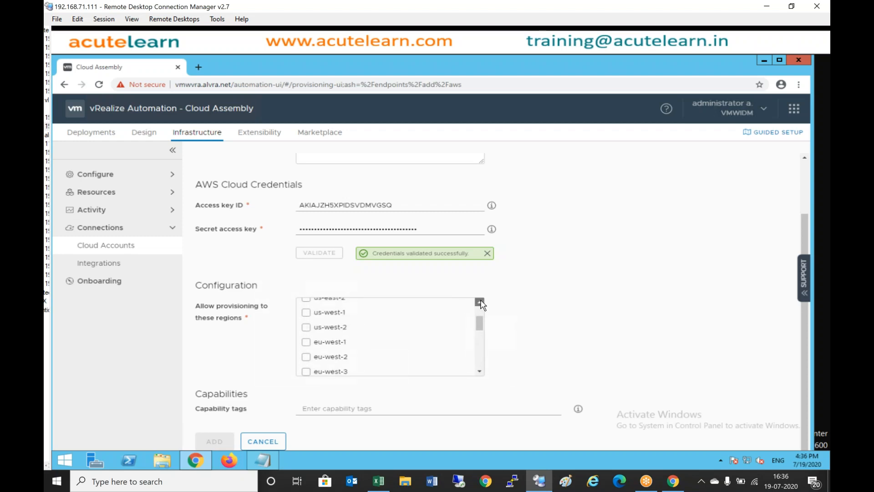
scroll(478, 355, "down", 2)
scroll(483, 359, "down", 3)
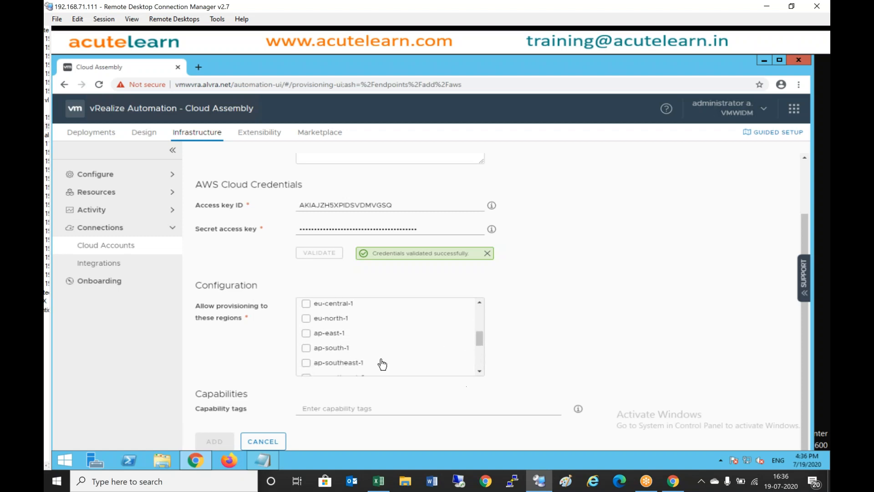
left_click(306, 351)
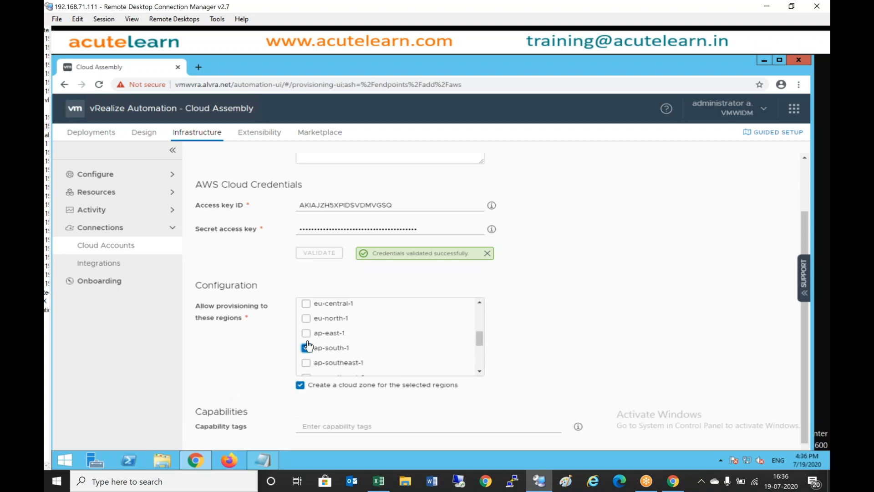
left_click(306, 335)
- Turn off cloud zone creation for the selected regions and add the AcuteAWS account
left_click(300, 386)
scroll(805, 320, "down", 1)
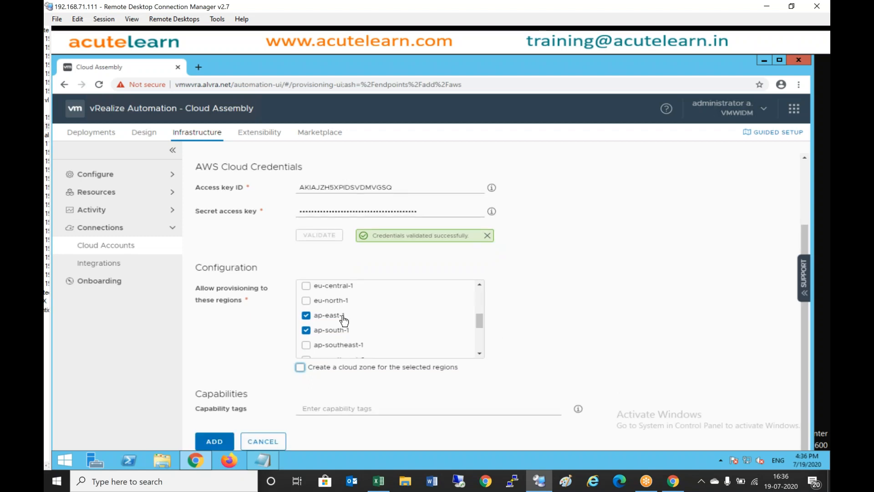
left_click(218, 443)
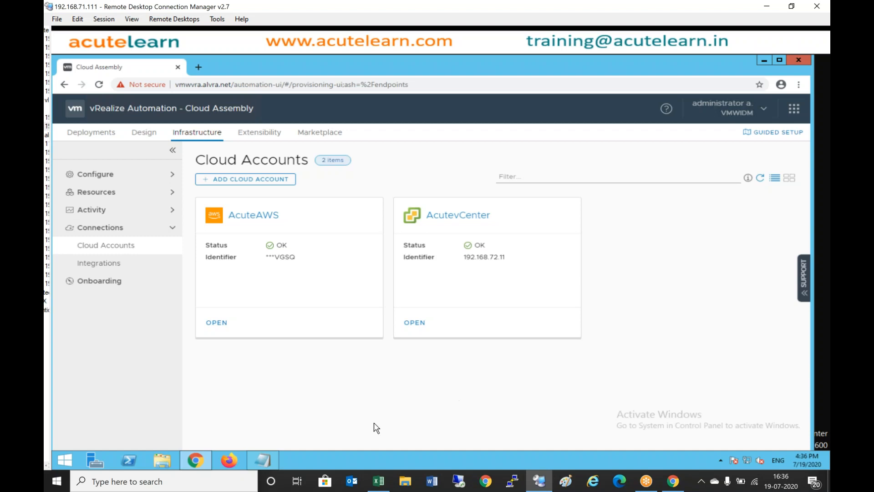
- In Notepad, add an Azure section with '1) Details' and indented 'a) Azure Subscription ID'
left_click(267, 459)
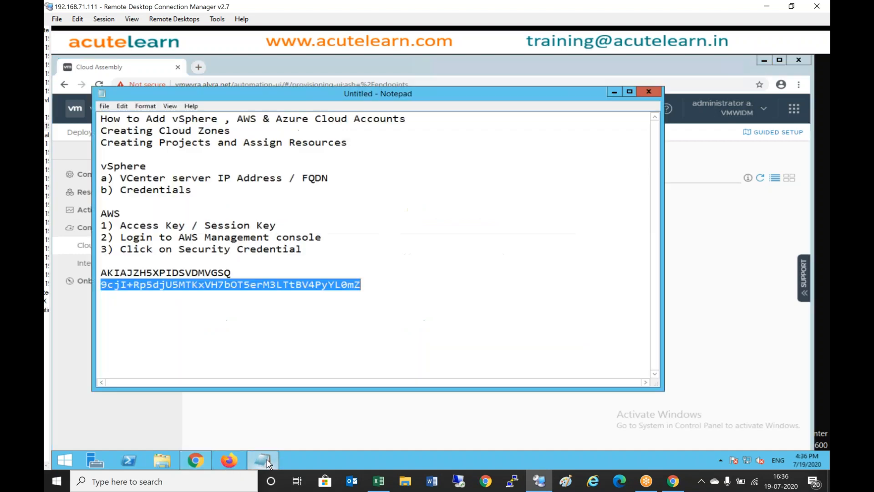
left_click(140, 304)
type("Azure ")
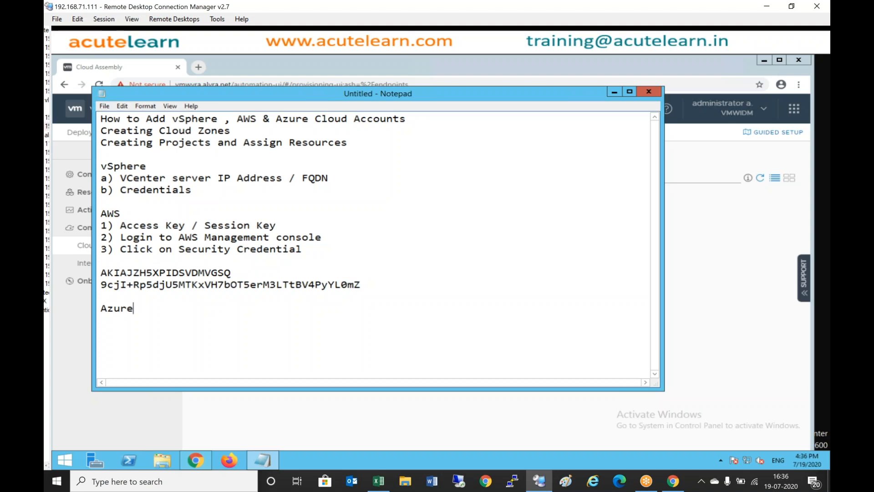
type("1) Azure Subscription ID")
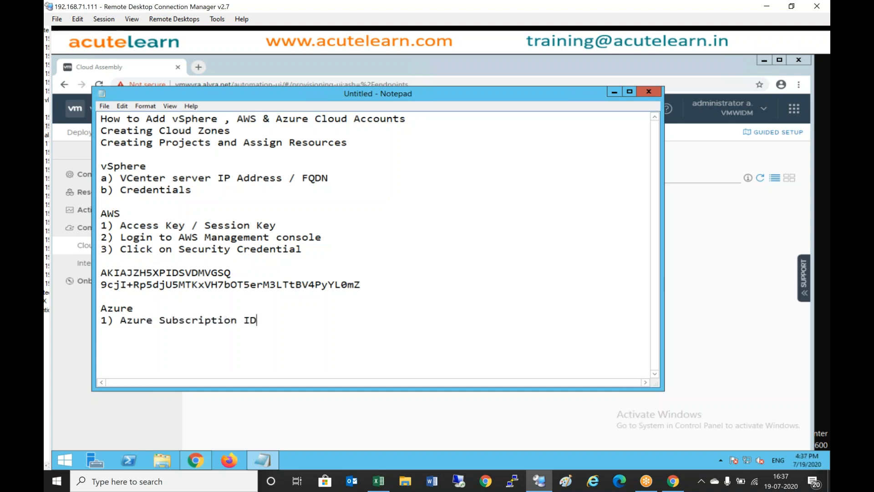
key("Return")
key("Tab")
key("Up")
key("ctrl+Left")
key("Return")
key("Up")
key("End")
type("Details")
key("Down")
key("Home")
key("Tab")
type("a)")
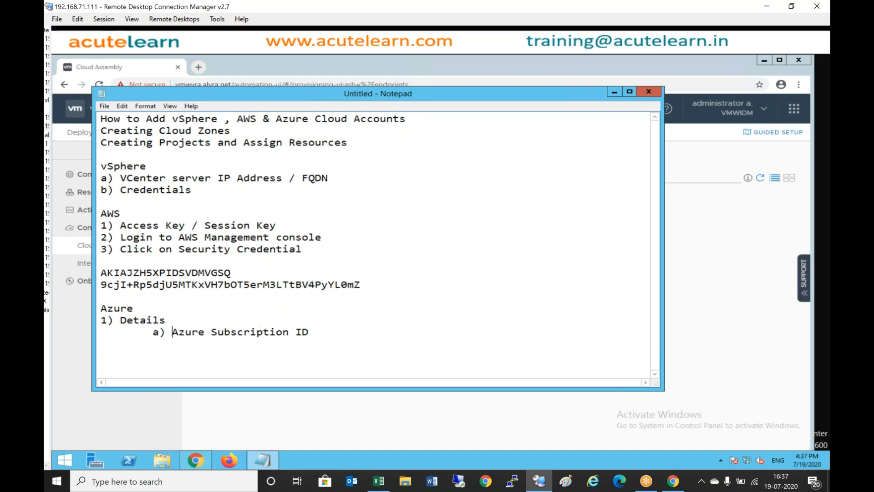
- Add indented sub-items 'b) Tenant Id', 'c) Client Id' and 'd) client Key'
left_click(316, 332)
key("Return")
key("Tab")
type("b) Tenant Id")
key("Return")
key("Tab")
type("c) Client")
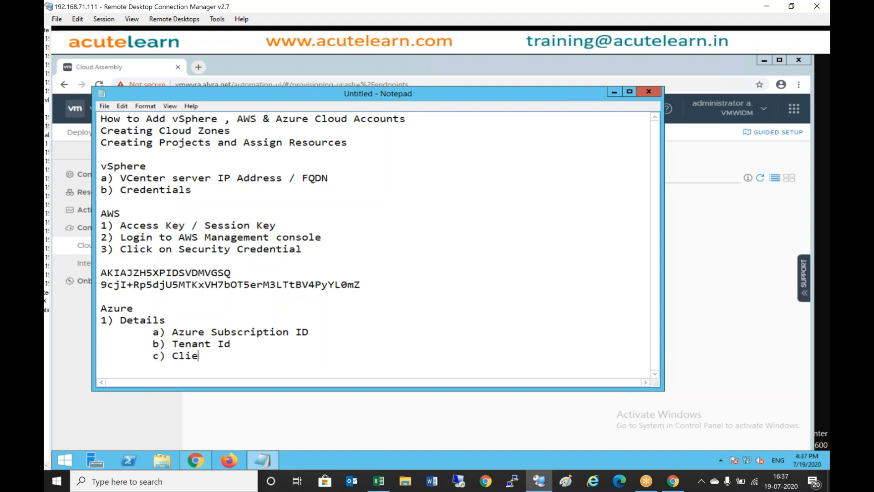
key("BackSpace")
type("nt Id")
key("Return")
key("Tab")
type("d) client Key")
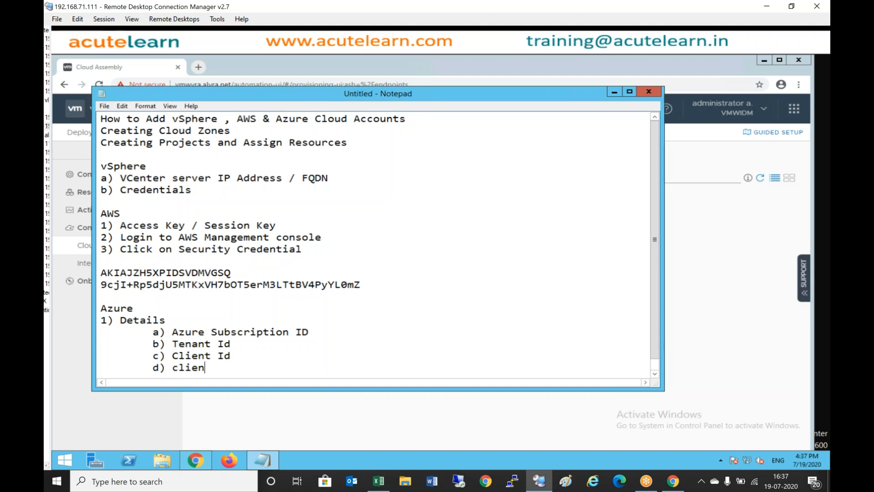
- Add '2) Neccessary app registration permissions' to the notes, then minimise Notepad
key("Return")
key("Return")
type("2) ")
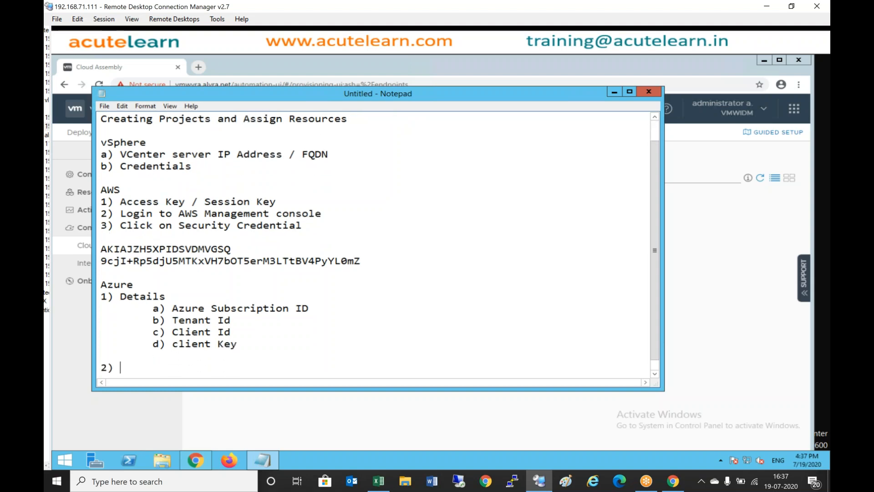
type("Neccessary ")
type("pa")
key("BackSpace")
key("BackSpace")
key("BackSpace")
type("ap")
key("BackSpace")
key("BackSpace")
type("app reg")
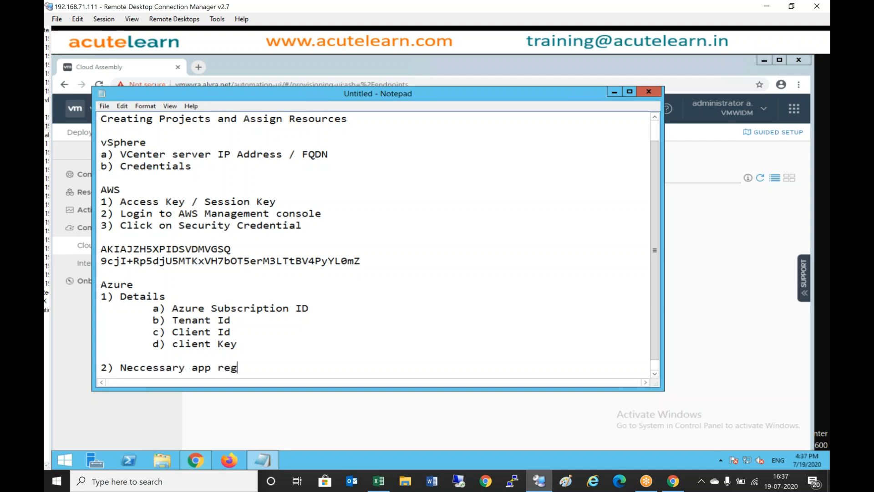
type("istration permissions")
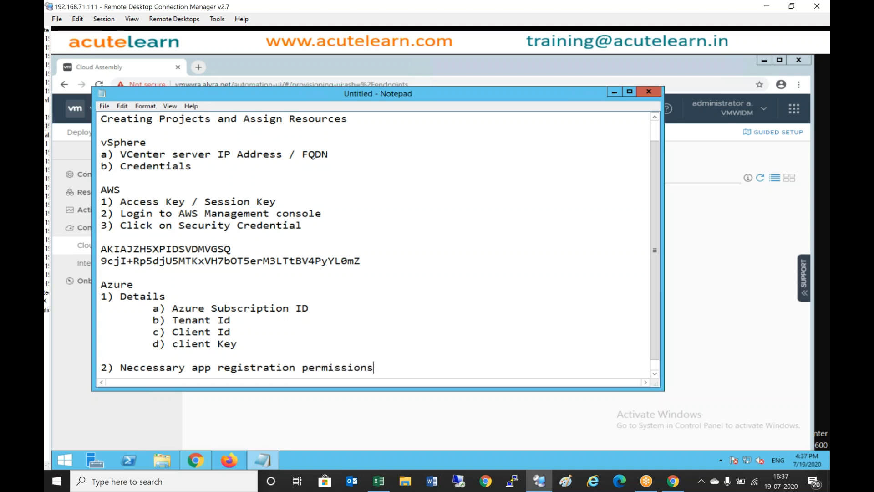
key("Return")
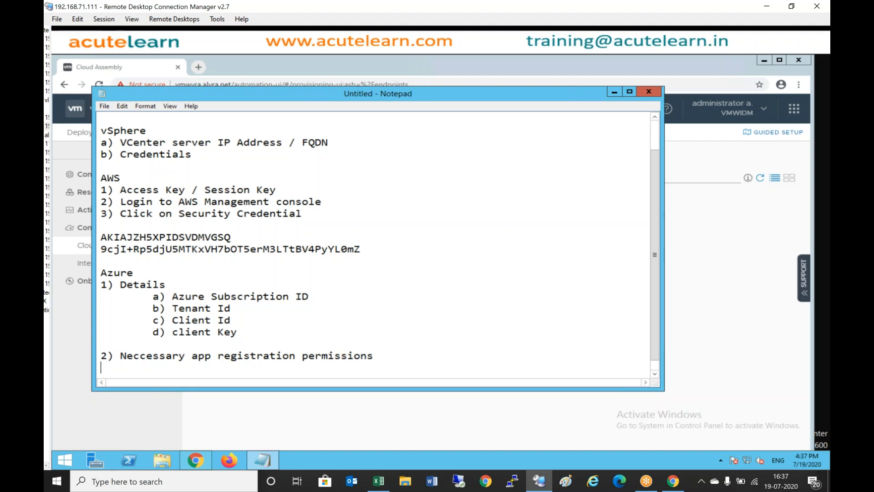
left_click(615, 91)
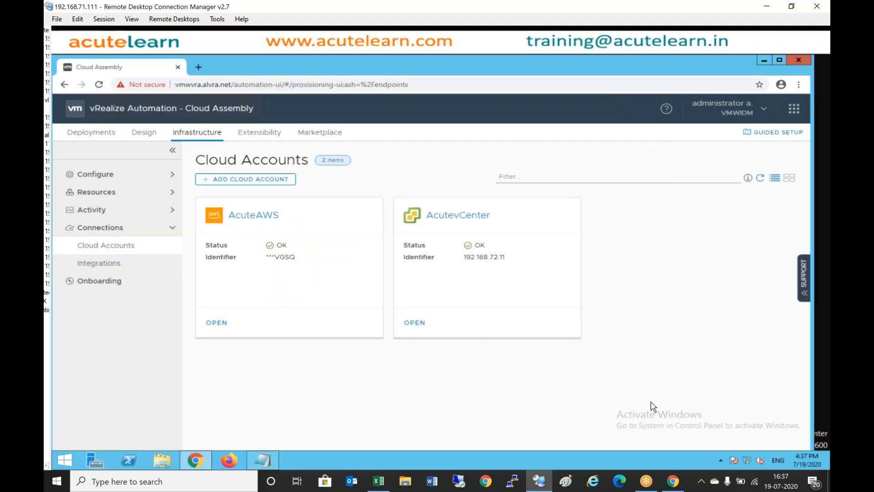
- Sign out of the AWS Management Console from the account menu
left_click(674, 481)
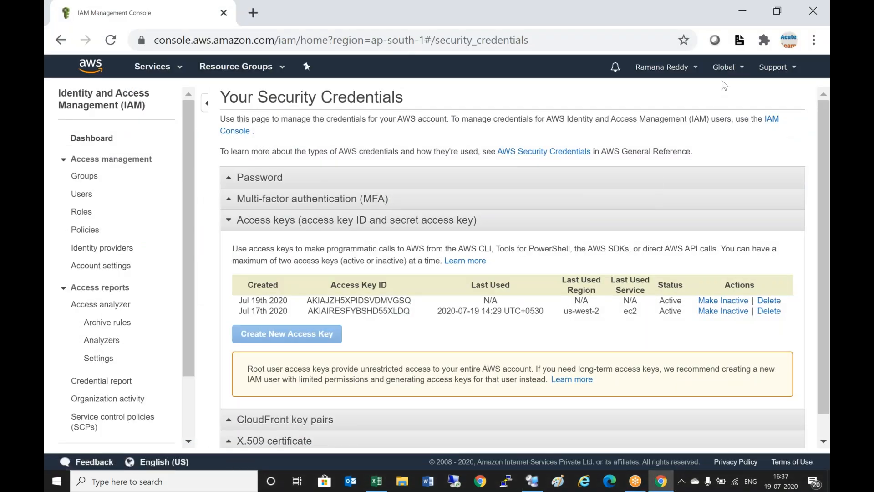
left_click(692, 68)
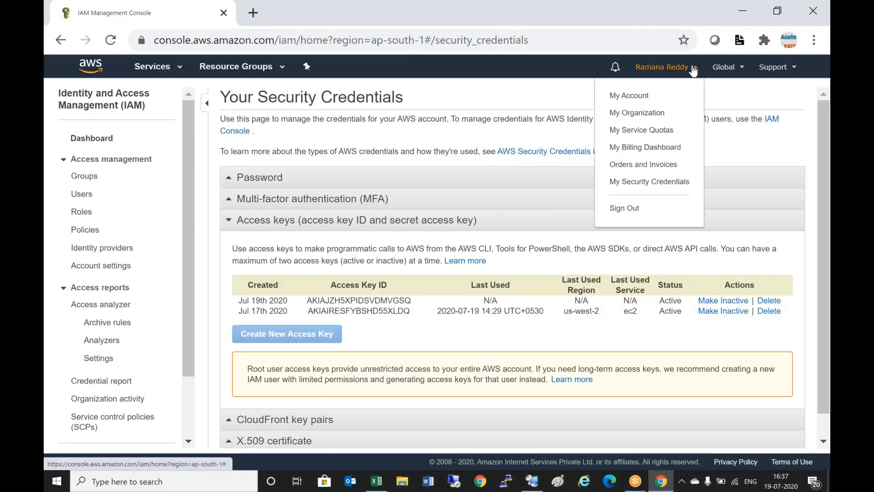
left_click(627, 209)
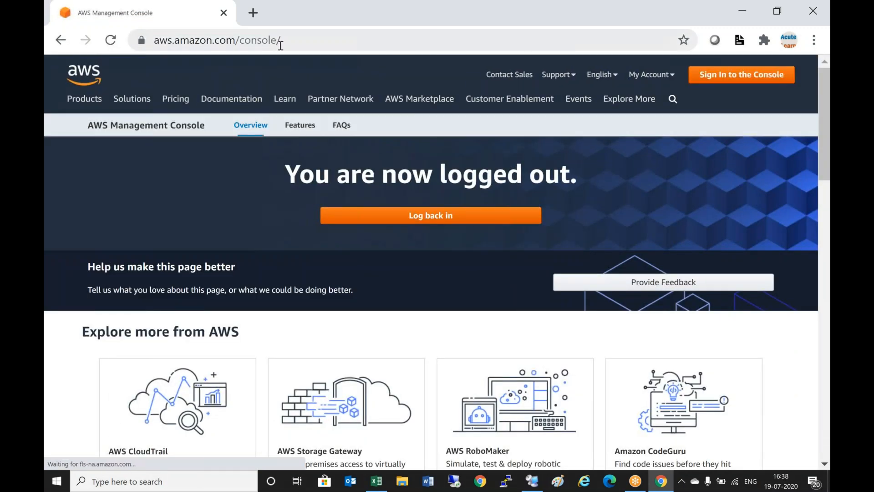
- Go to portal.azure.com and choose the account for the Azure sign-in
left_click(279, 40)
key("BackSpace")
type("port")
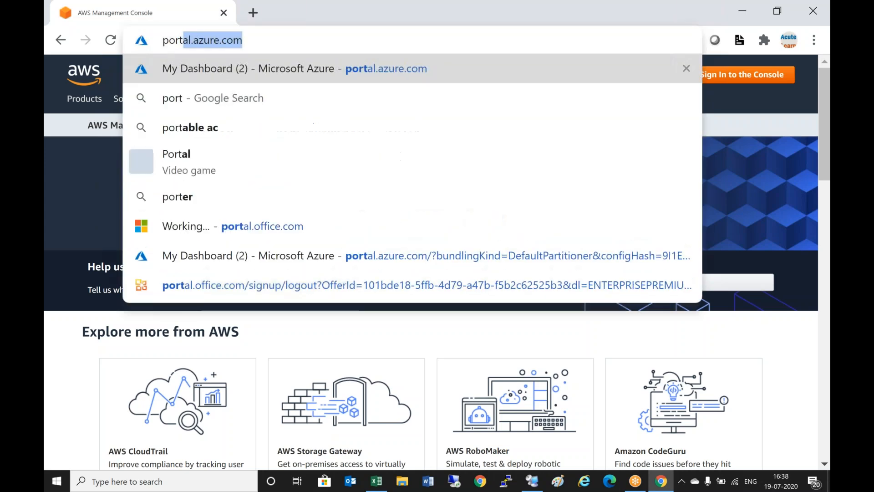
key("Return")
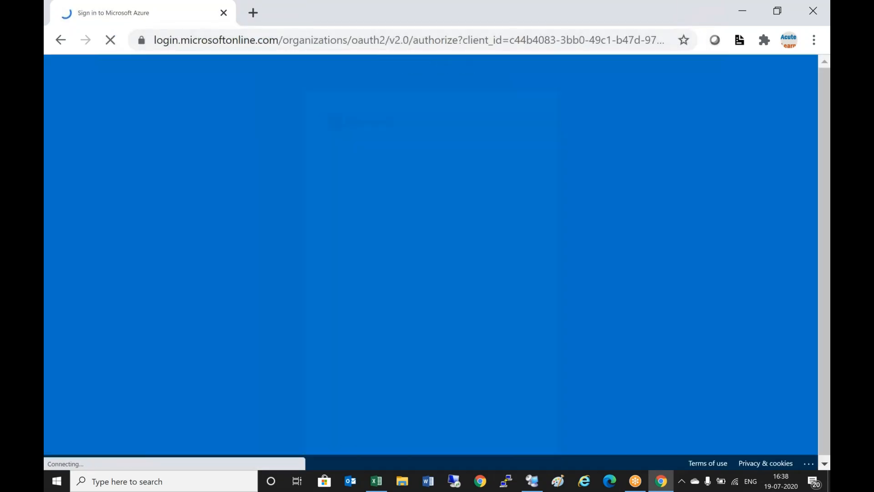
left_click(459, 209)
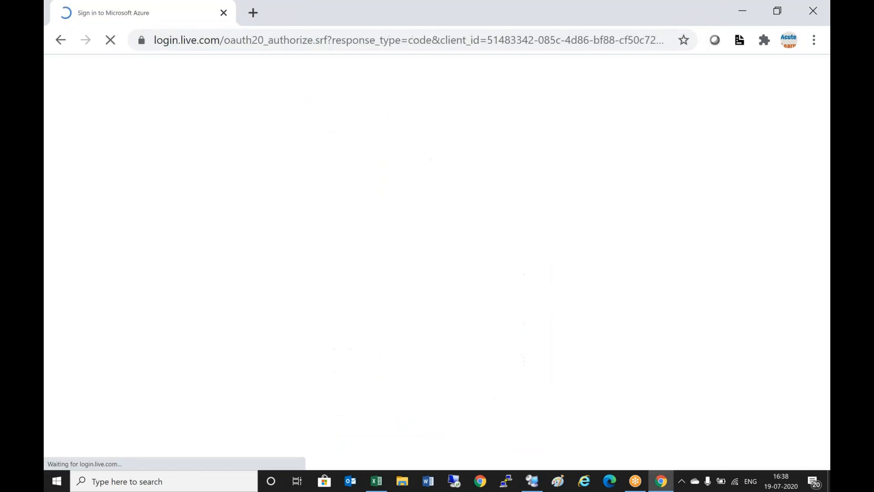
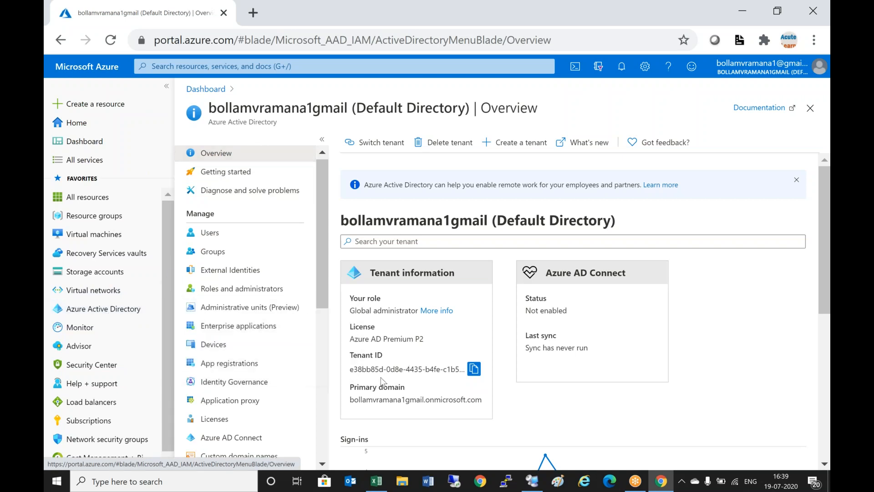
- Paste the directory's tenant ID under 'b) Tenant Id' in Notepad and leave blank lines after Client Id
left_click(474, 370)
left_click(532, 481)
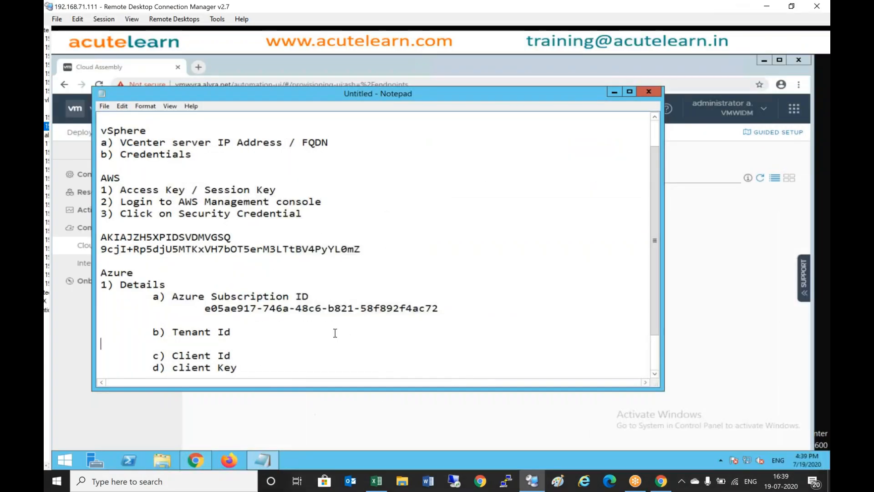
key("Tab")
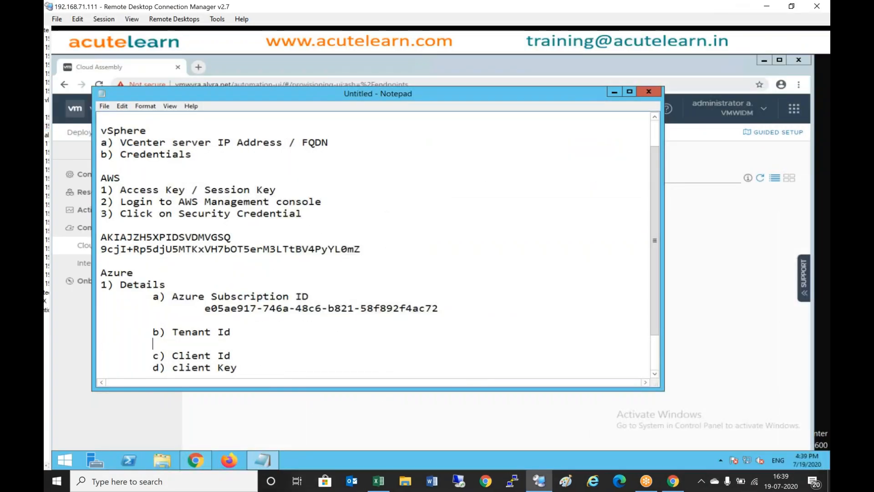
key("ctrl+v")
key("Return")
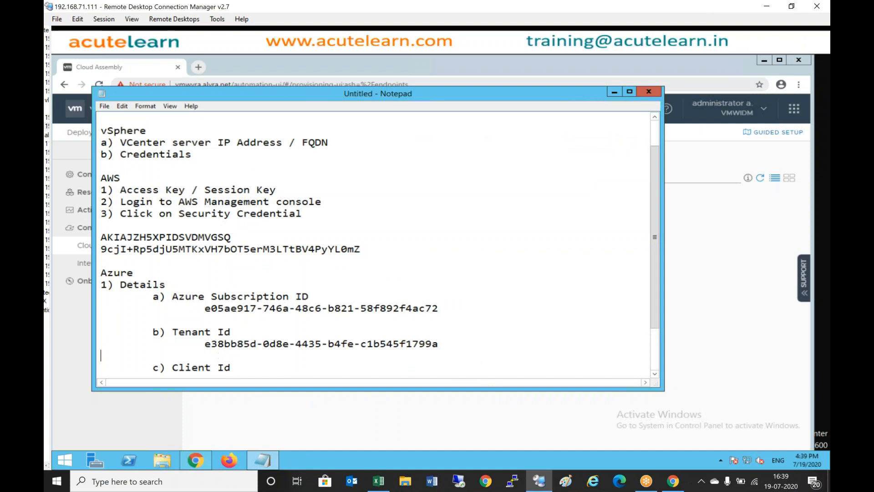
scroll(292, 365, "down", 2)
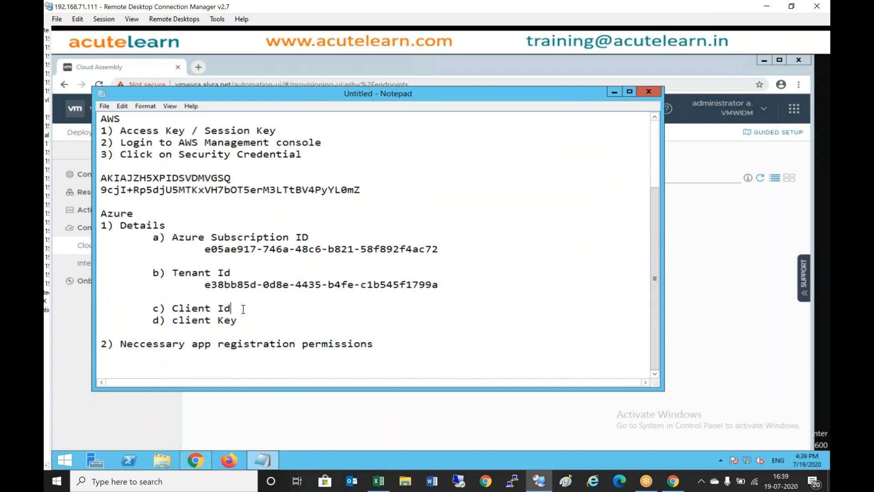
key("Return")
key("Return")
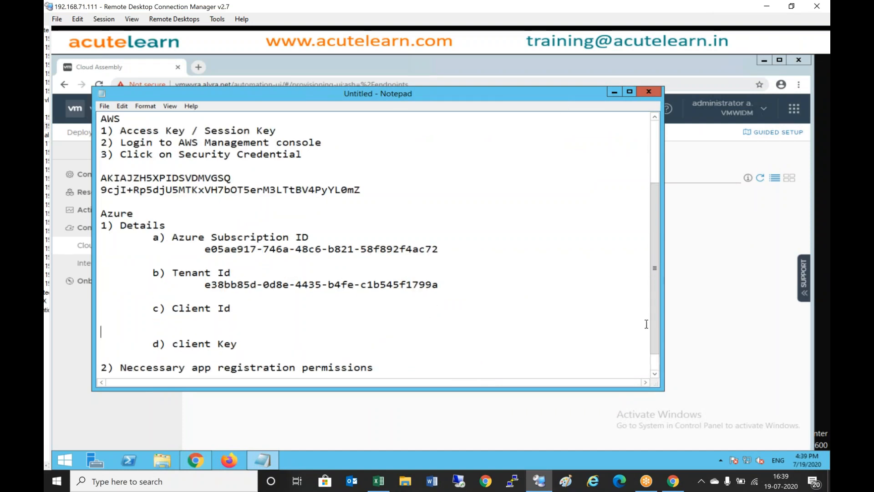
- Return to the Azure portal's Azure Active Directory overview
left_click(673, 481)
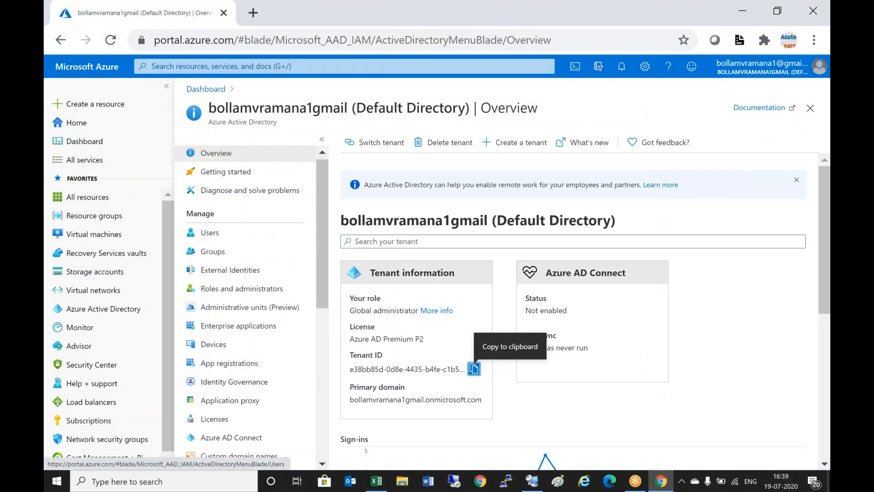
left_click(105, 309)
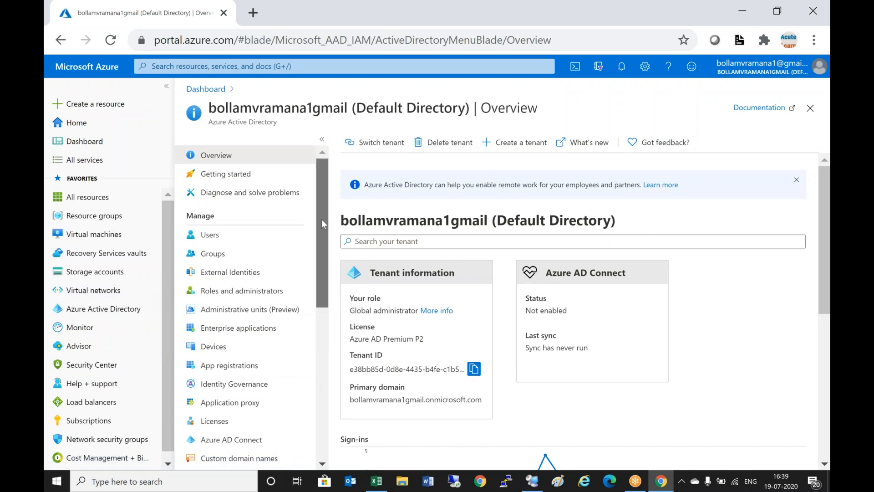
left_click_drag(321, 220, 327, 243)
- Register app vra81app, supporting accounts in any organizational directory (multitenant)
left_click(254, 304)
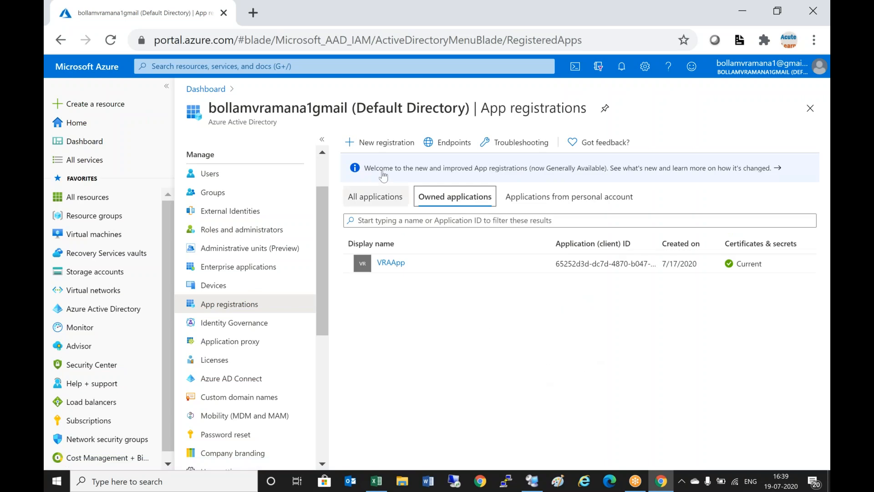
left_click(389, 144)
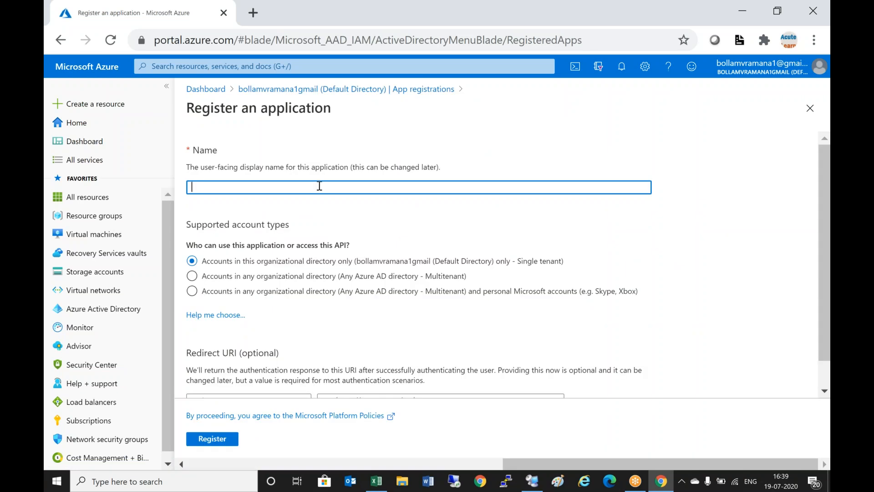
left_click(317, 186)
type("vr")
left_click(365, 280)
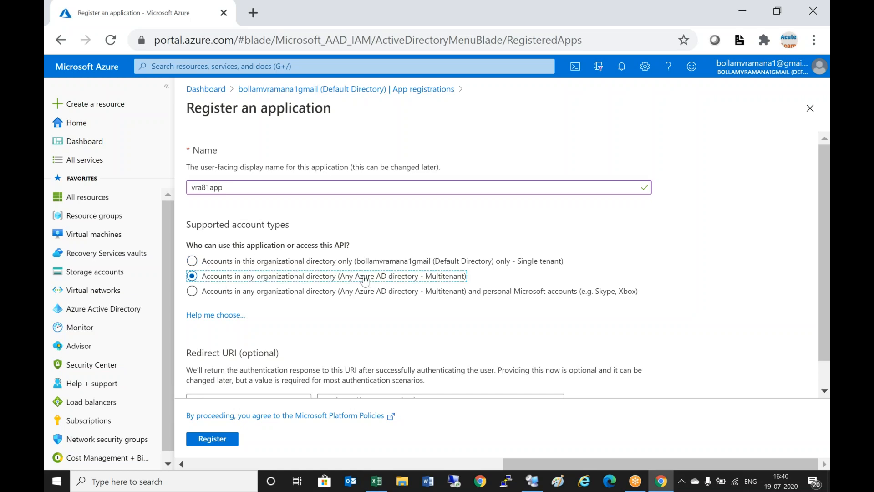
scroll(392, 338, "down", 1)
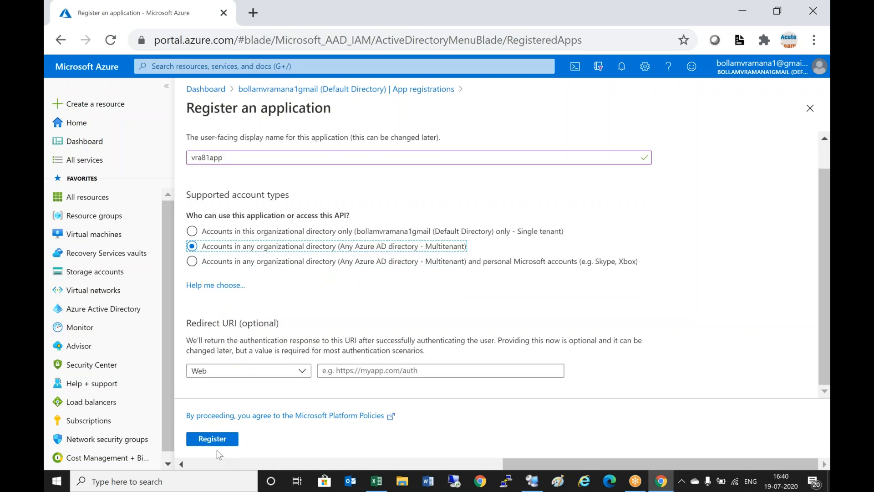
left_click(218, 439)
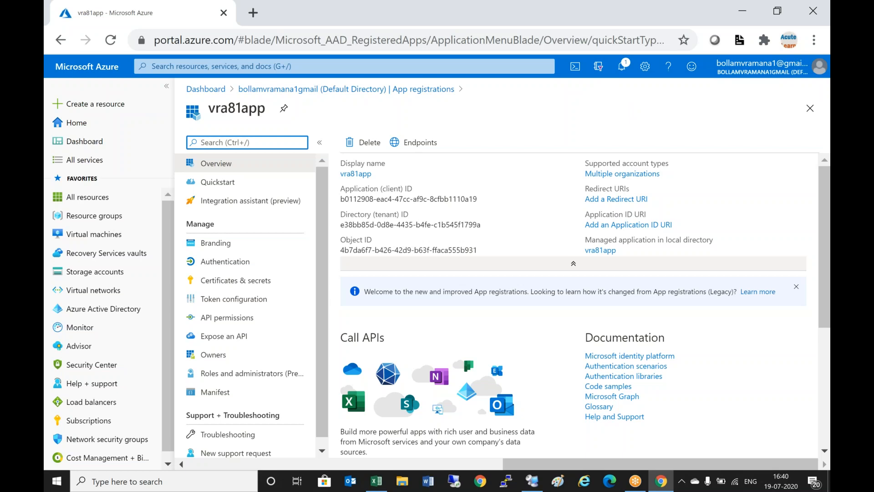
- Open vra81app from the directory's App registrations and copy its Application (client) ID
left_click(408, 89)
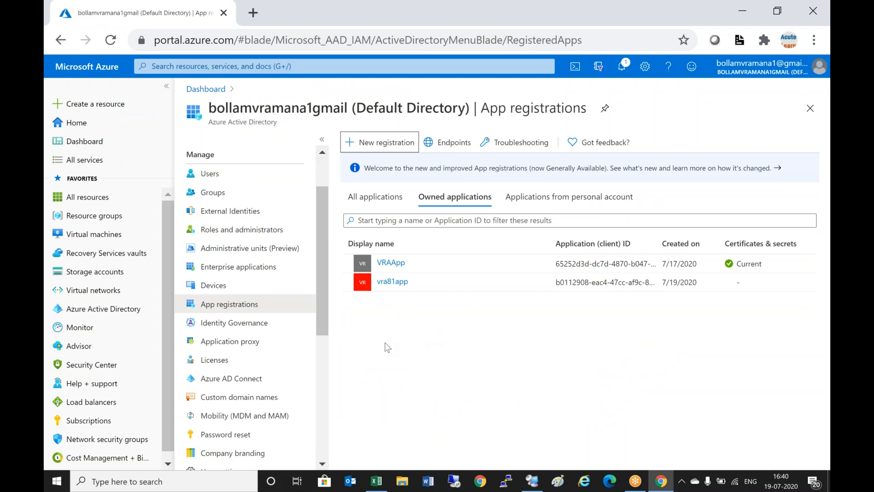
left_click(141, 304)
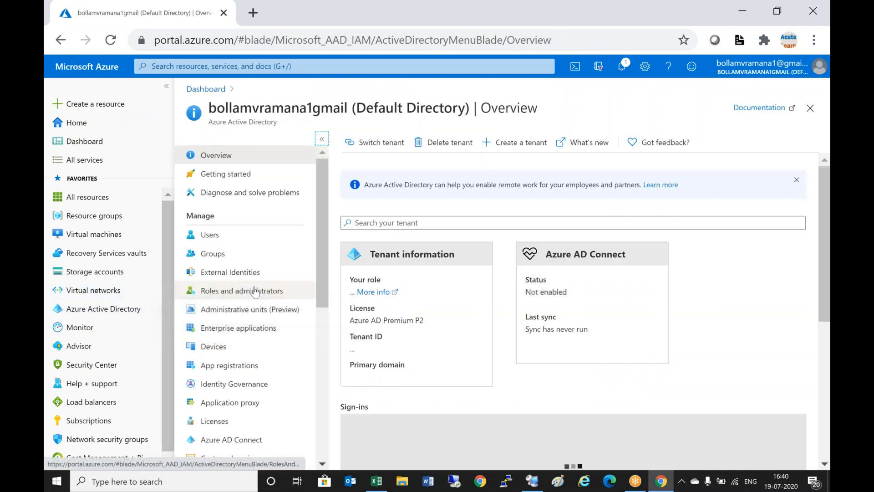
left_click(248, 367)
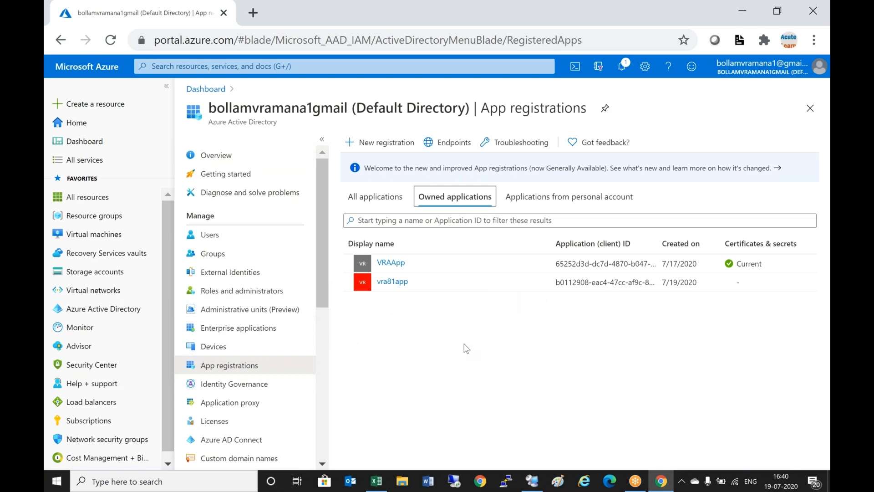
left_click(393, 283)
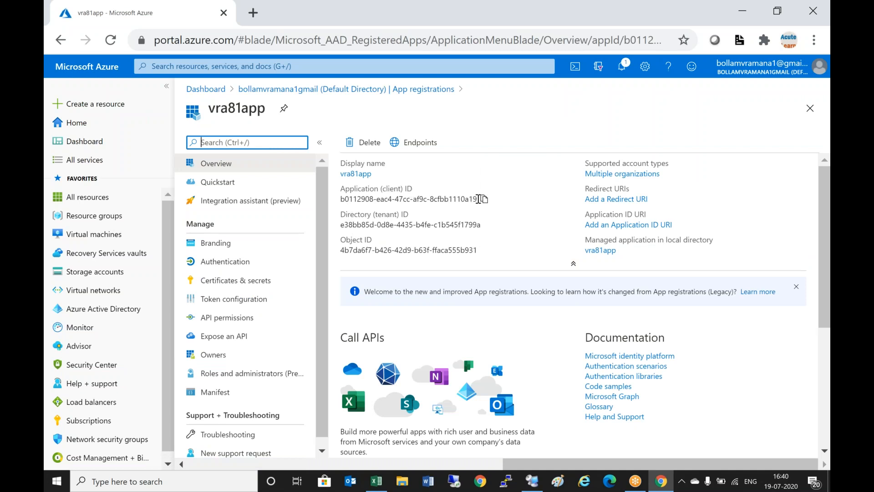
left_click(483, 199)
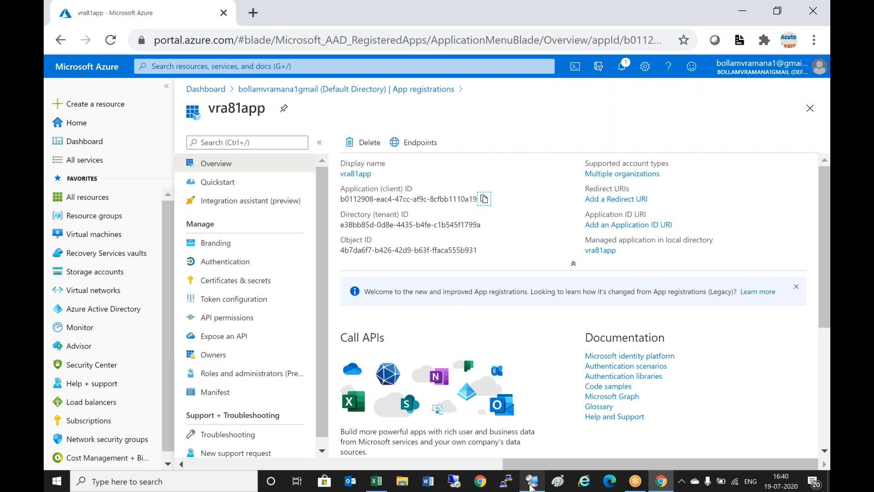
- Paste the client ID under 'c) Client Id' in Notepad and add an indented line below client Key
left_click(530, 487)
key("Tab")
key("Tab")
key("ctrl+v")
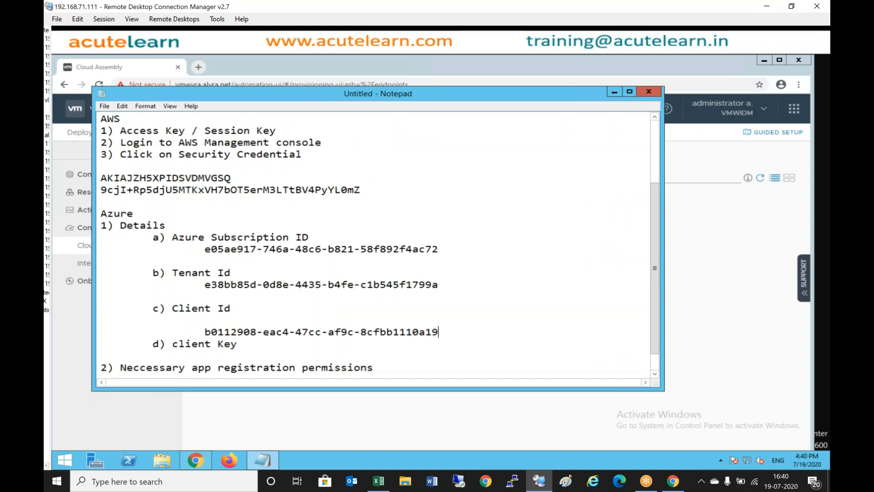
key("Return")
scroll(350, 365, "down", 1)
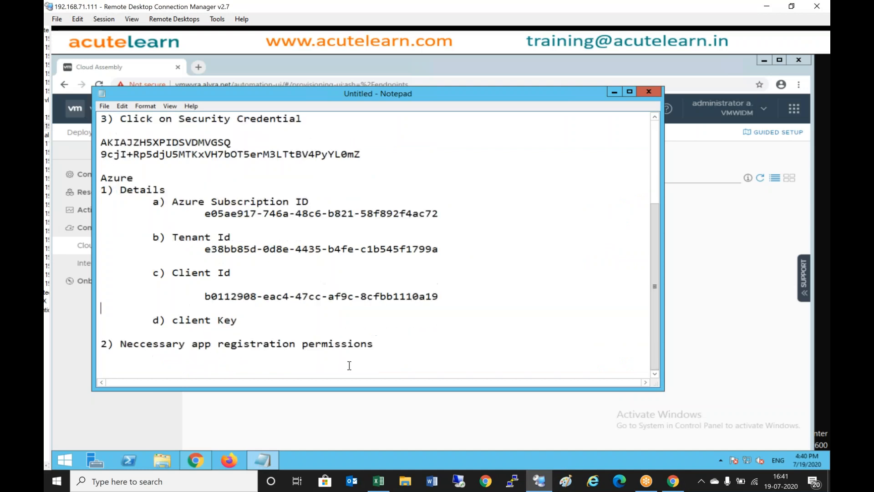
left_click(259, 329)
key("Return")
key("Tab")
key("Tab")
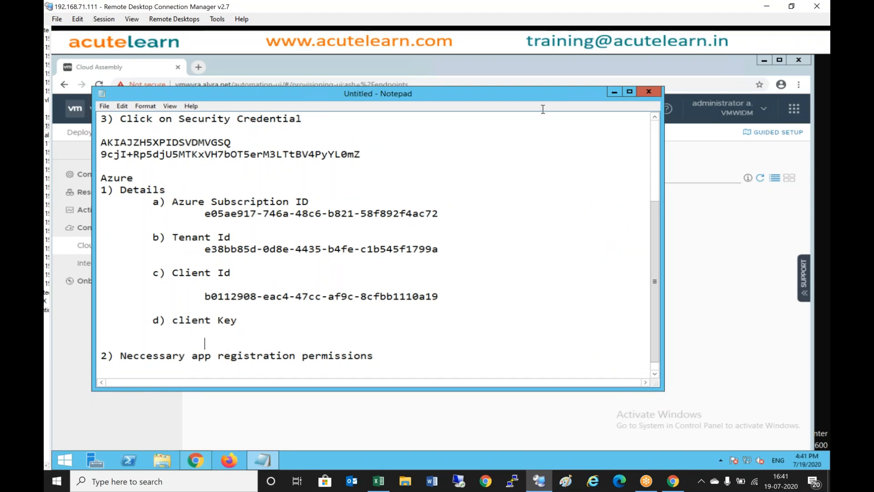
left_click(767, 7)
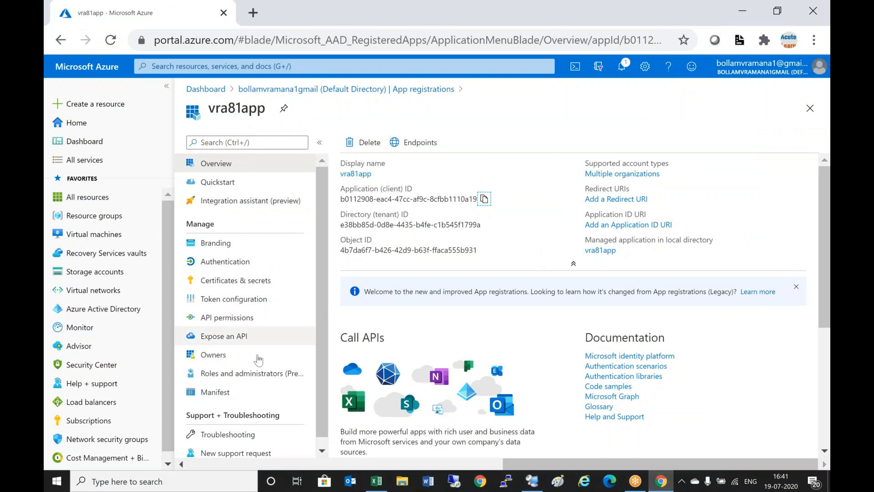
- Add a one-year client secret described 'vra81' to vra81app and copy its value
left_click(250, 285)
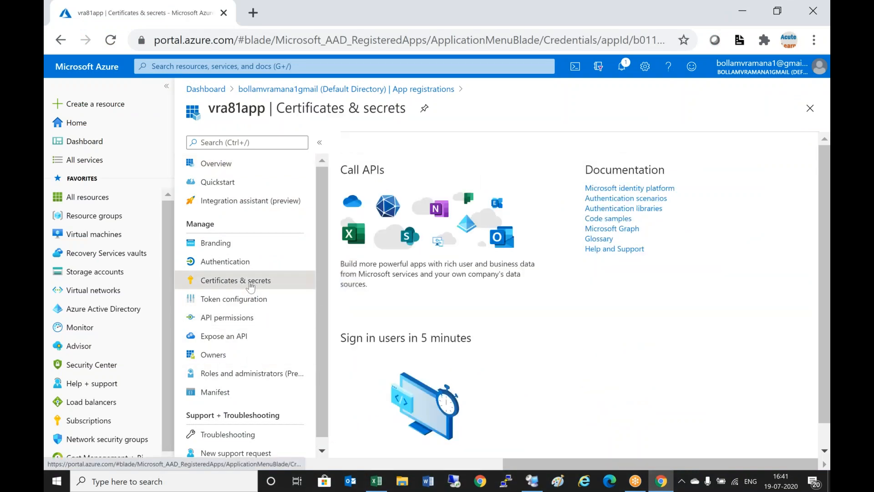
left_click(408, 354)
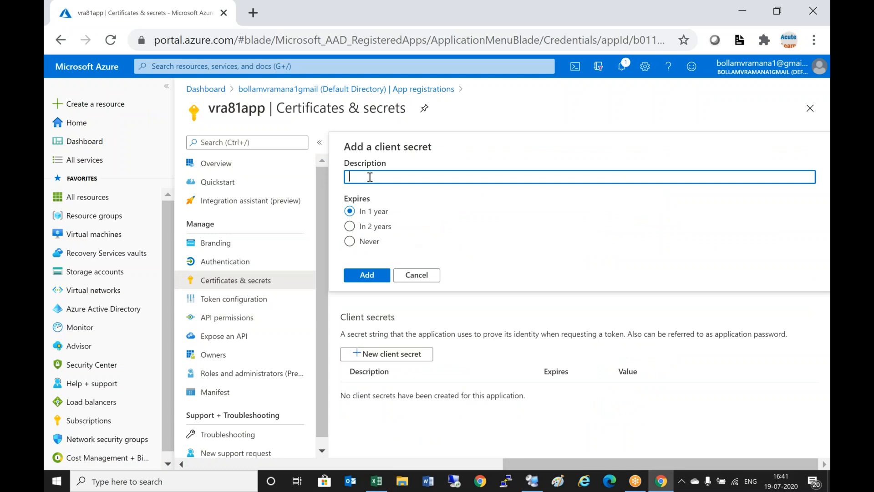
left_click(369, 177)
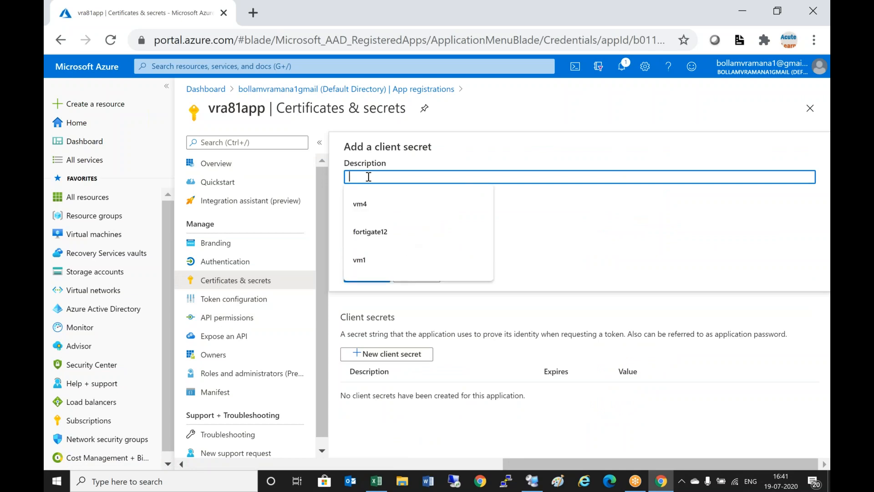
type("vra81")
left_click(367, 274)
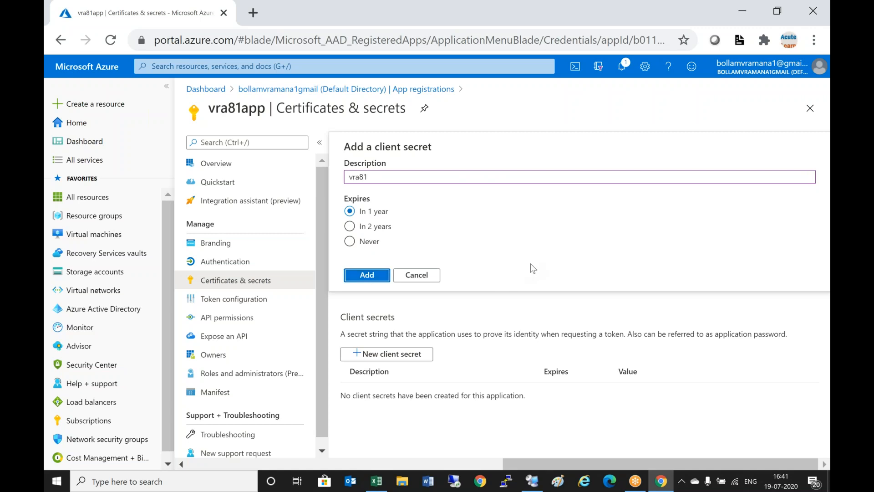
left_click(369, 276)
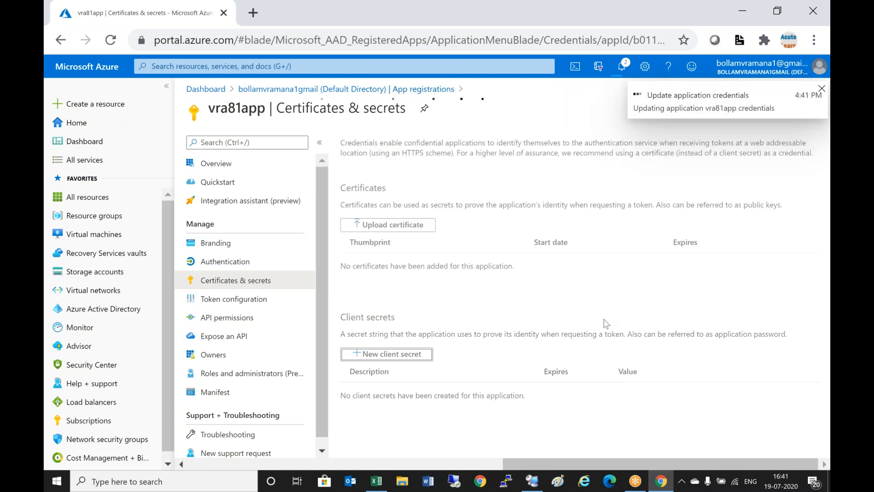
left_click_drag(811, 370, 812, 419)
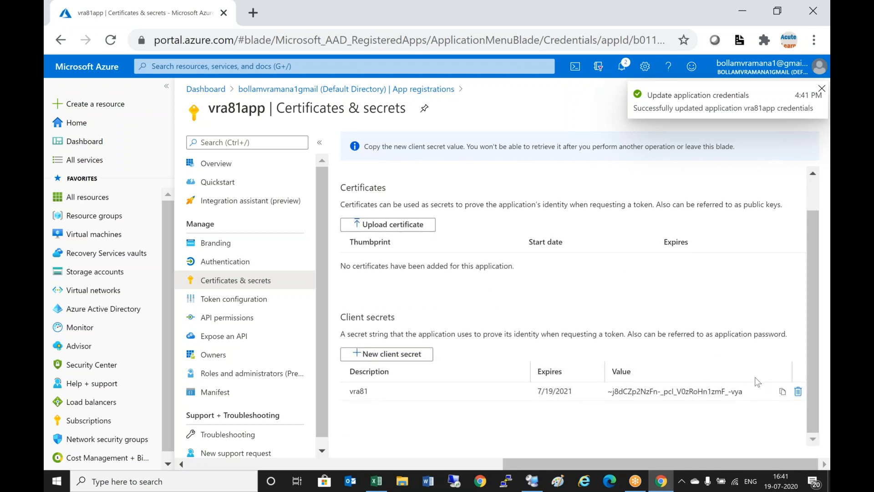
left_click(781, 392)
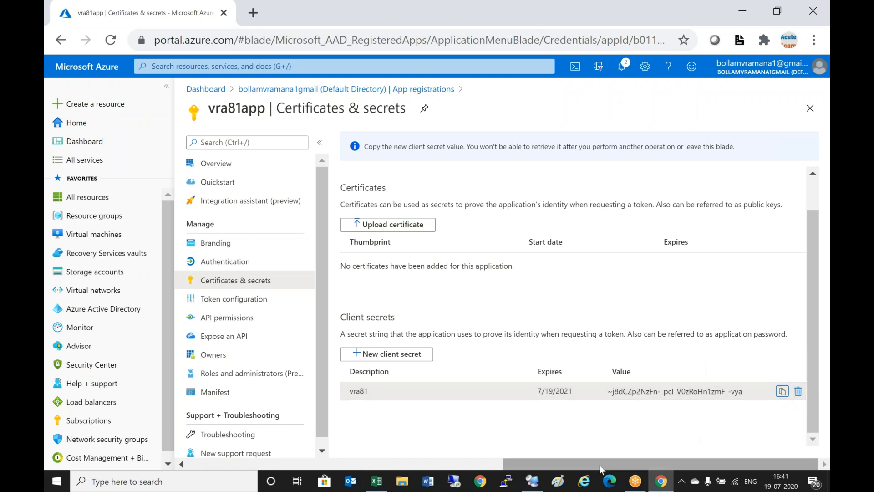
left_click(532, 481)
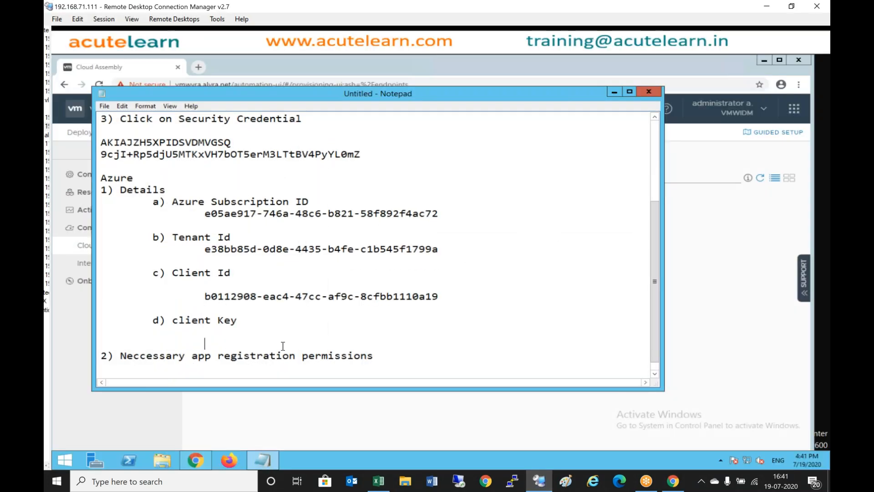
- Paste the vra81 secret value under client Key and compare it with the portal's secret
key("ctrl+v")
key("Return")
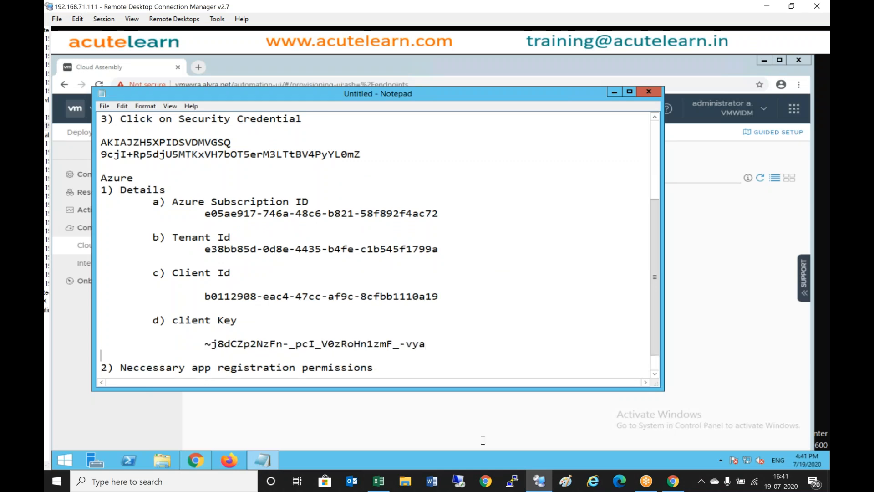
left_click(672, 484)
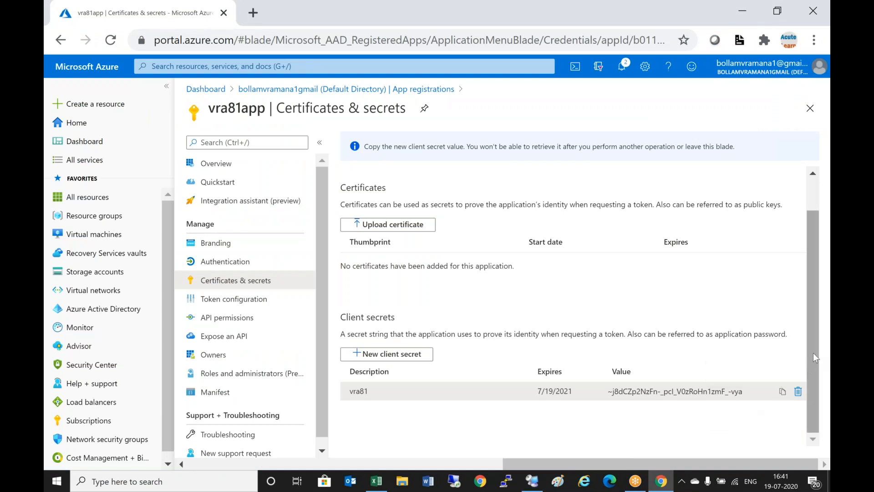
scroll(791, 293, "up", 1)
scroll(795, 319, "up", 1)
scroll(797, 344, "down", 2)
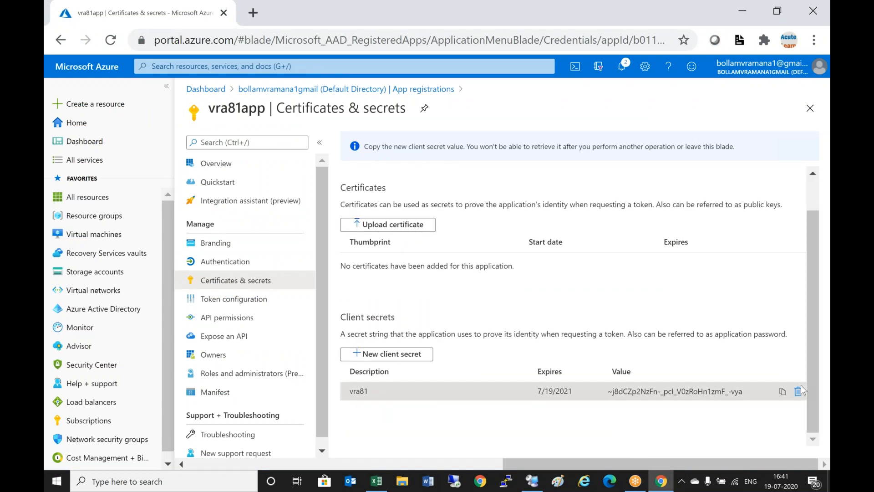
left_click(539, 484)
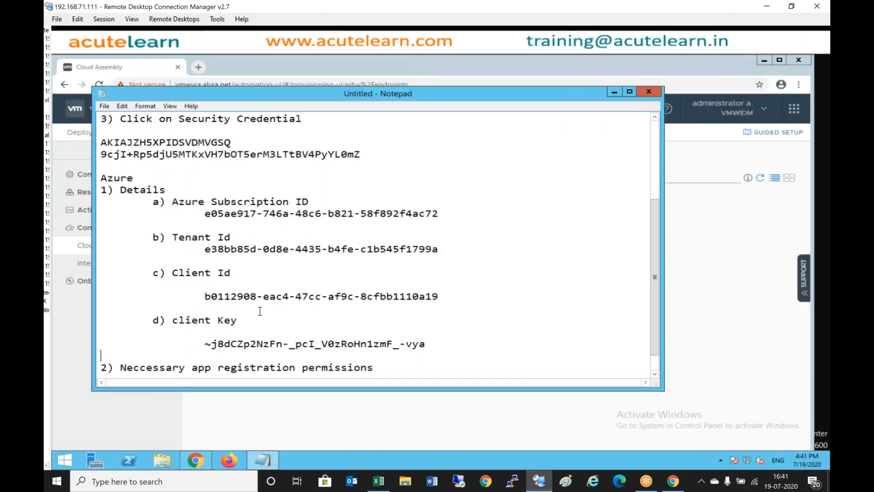
scroll(258, 315, "down", 1)
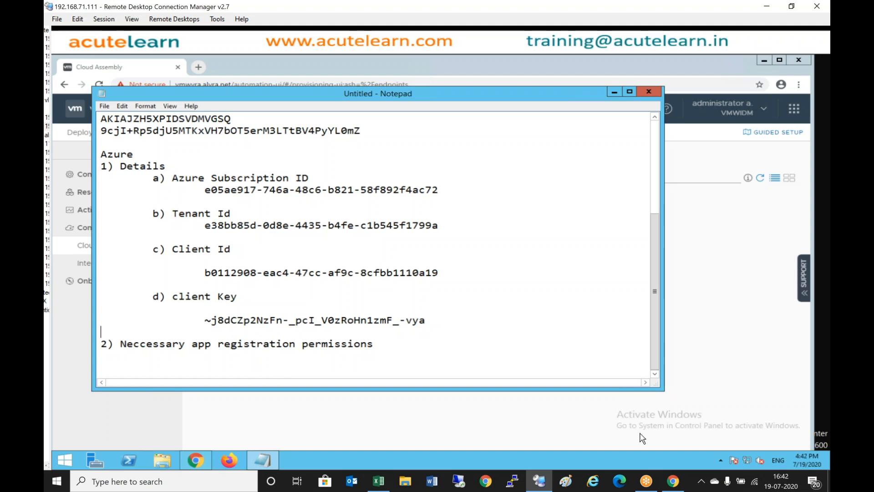
left_click(673, 481)
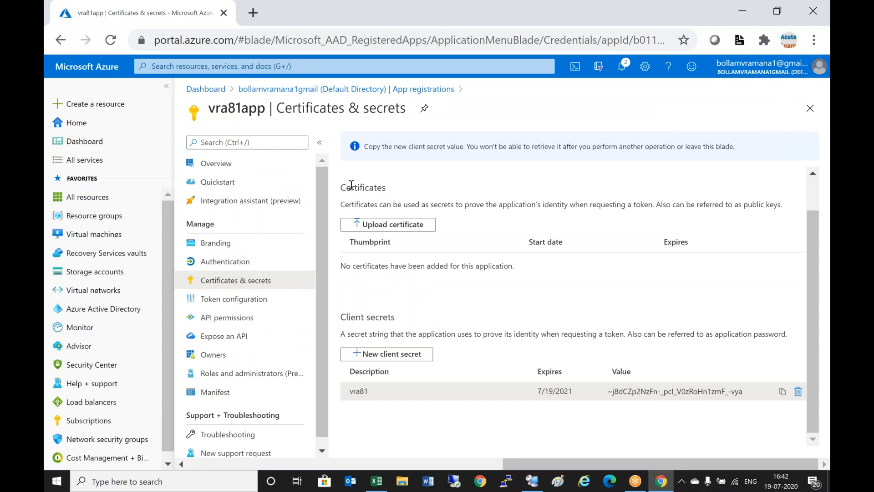
- Reopen vra81app, look through Branding and Certificates & secrets, then view its API permissions
left_click(121, 313)
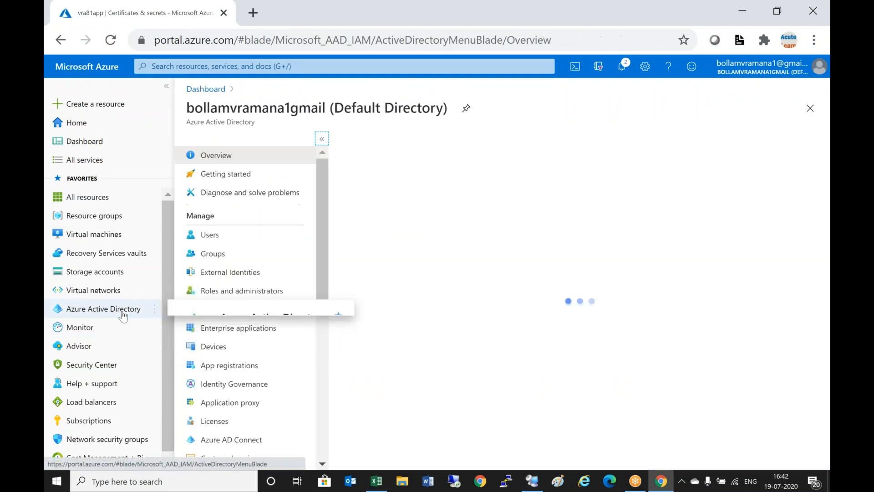
left_click(262, 367)
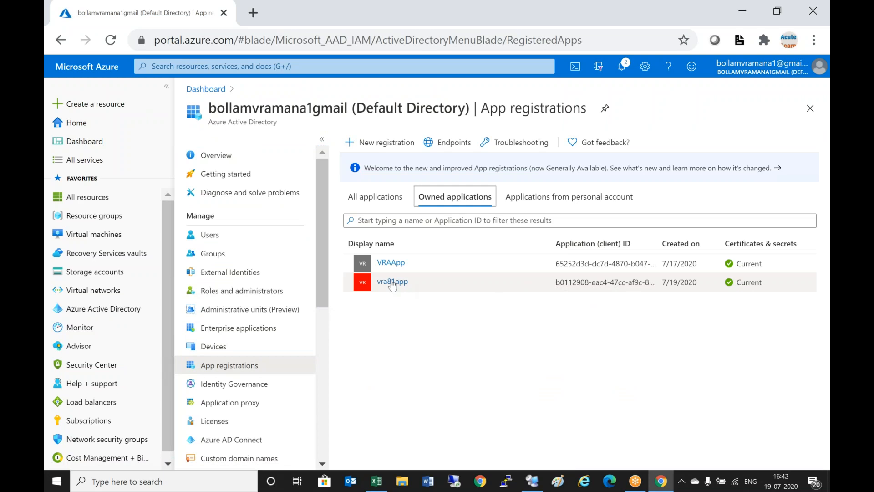
left_click(392, 282)
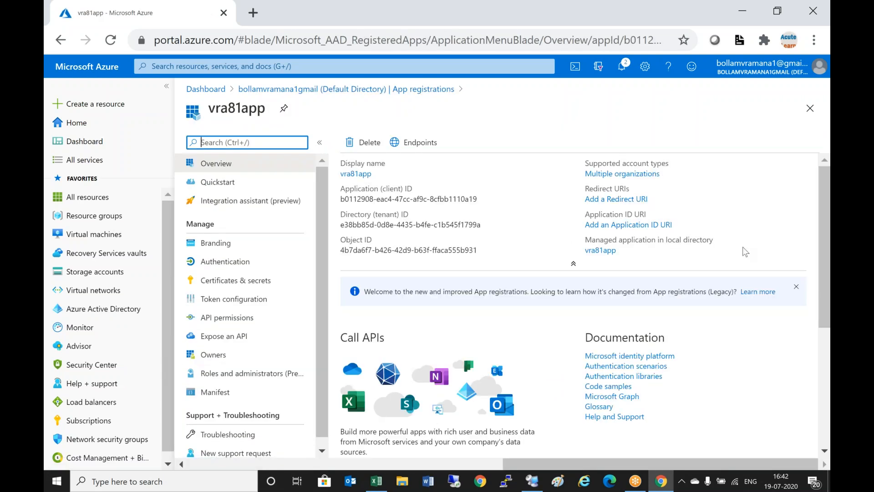
scroll(745, 252, "down", 5)
left_click(359, 175)
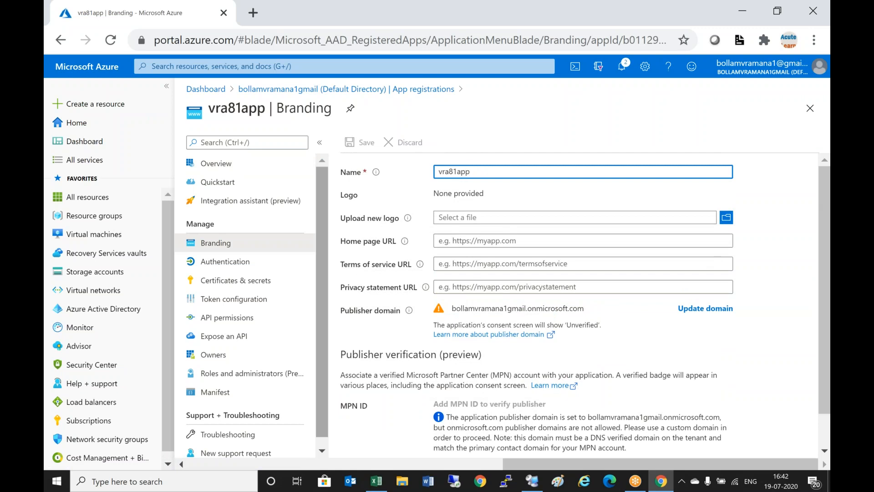
left_click(255, 280)
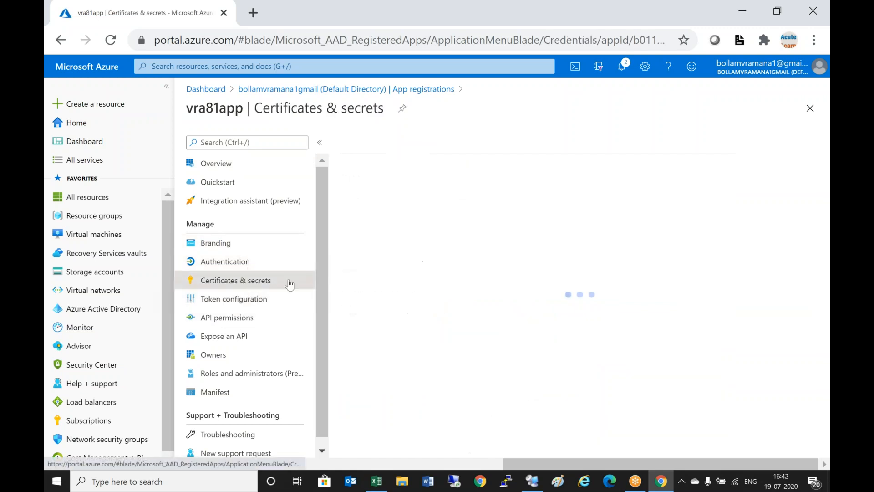
scroll(521, 303, "down", 1)
scroll(521, 304, "up", 1)
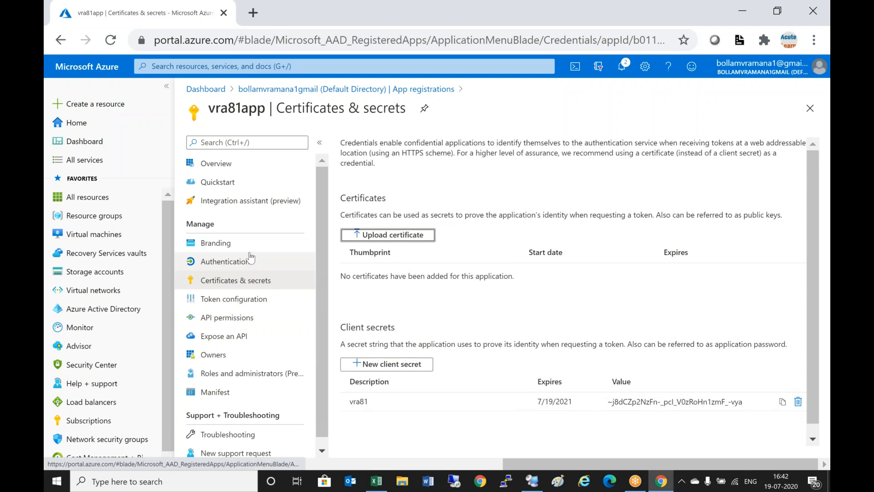
left_click(243, 321)
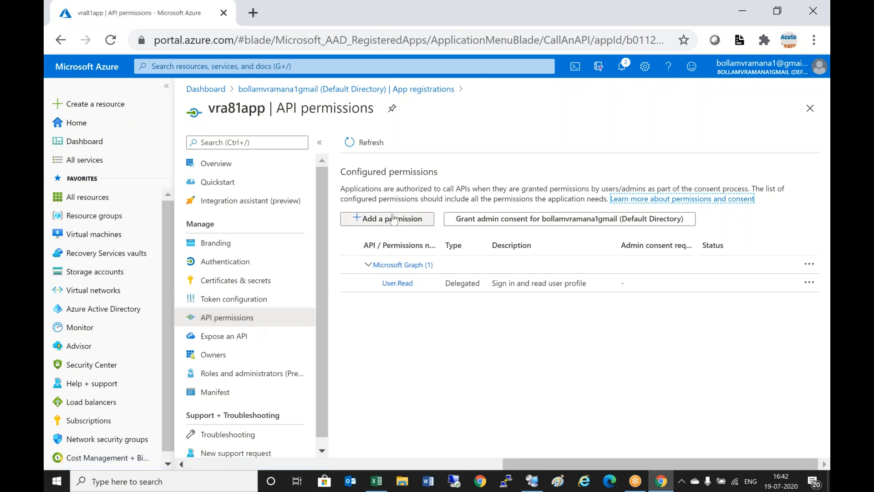
left_click(378, 218)
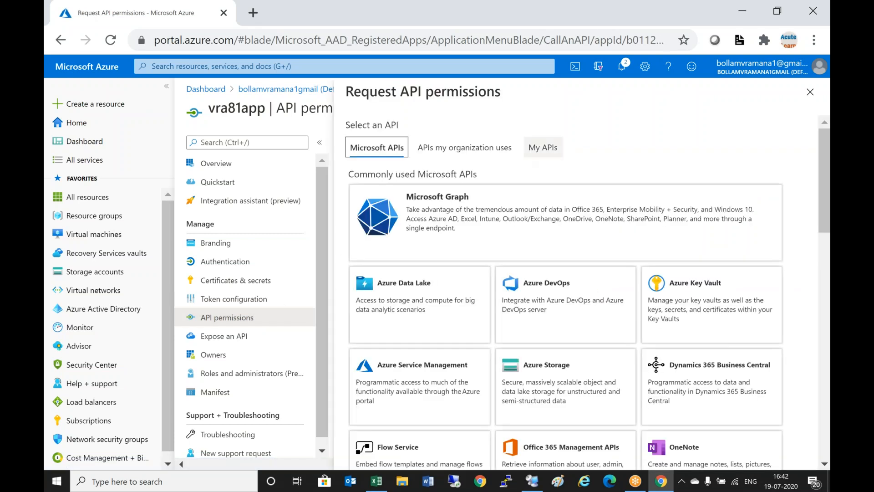
left_click(411, 390)
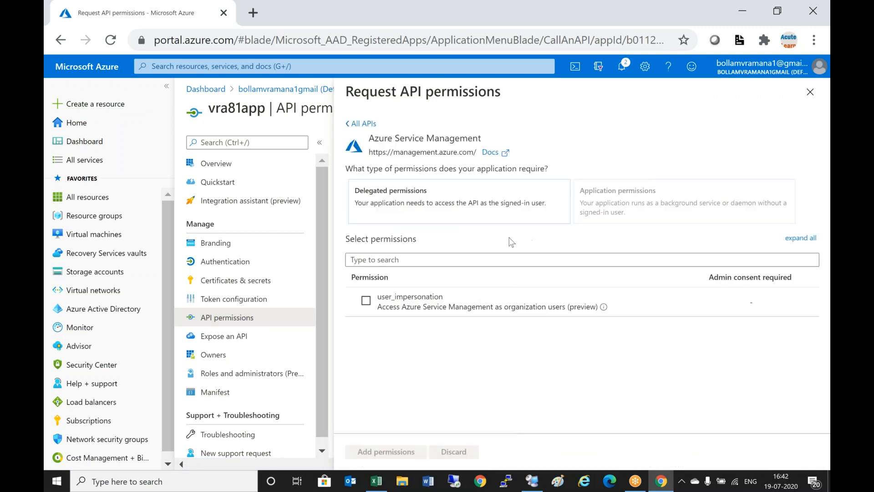
left_click(405, 218)
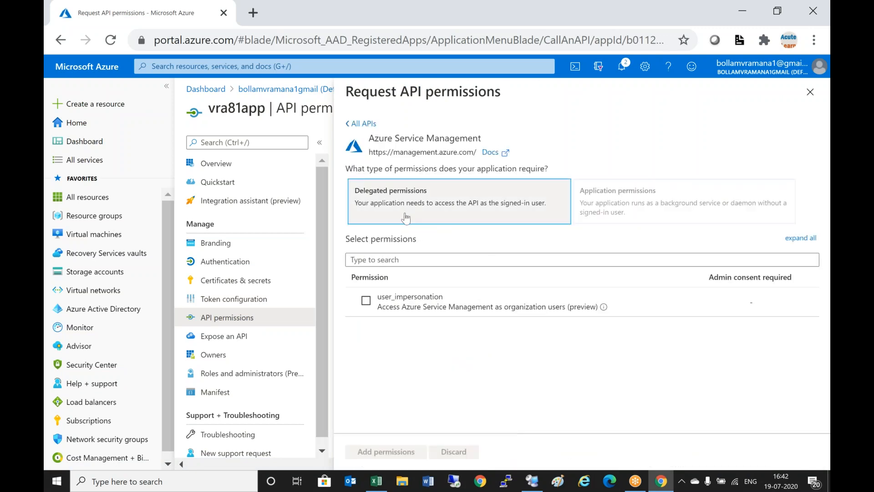
left_click(405, 217)
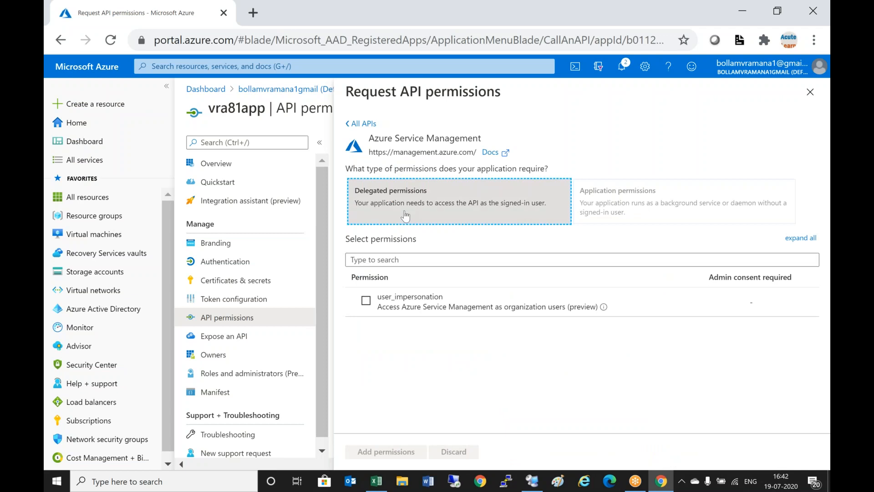
left_click(366, 302)
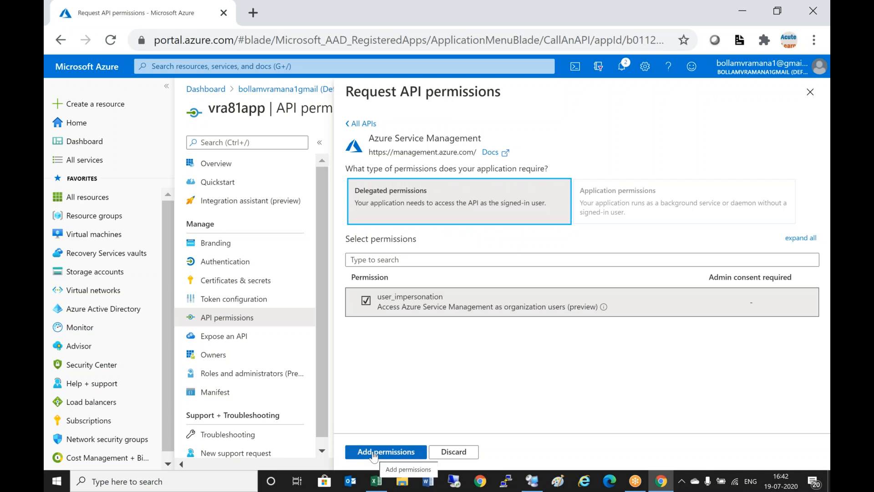
left_click(468, 453)
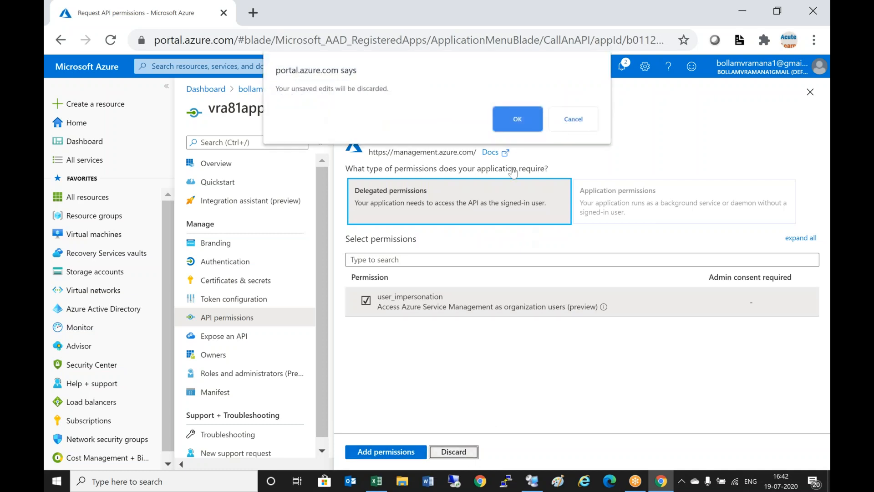
left_click(516, 120)
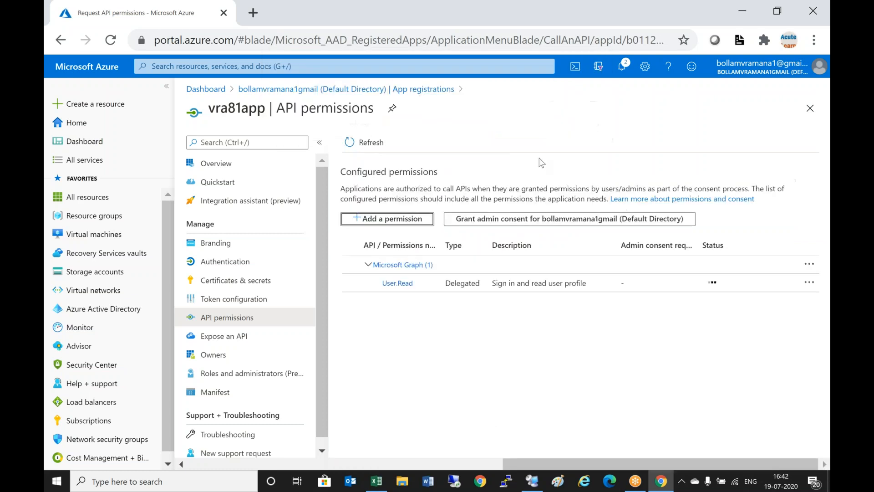
left_click(91, 311)
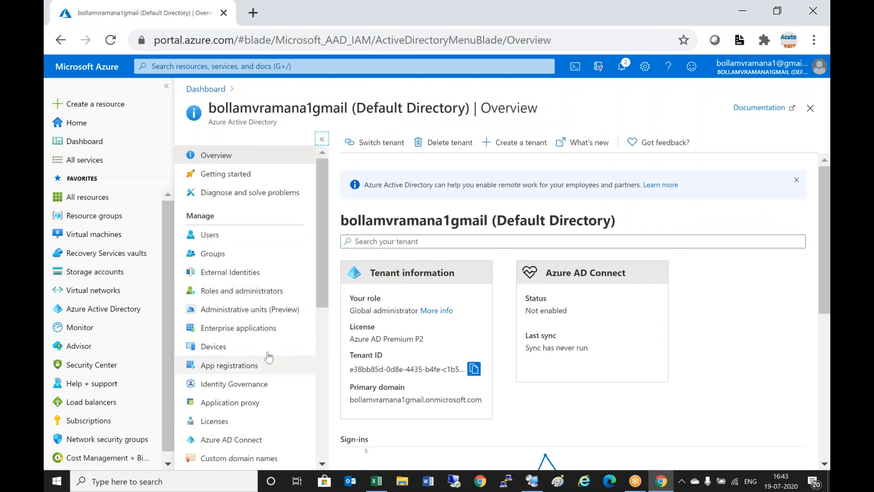
- Go back to vra81app's API permissions and begin adding a new permission
left_click(223, 369)
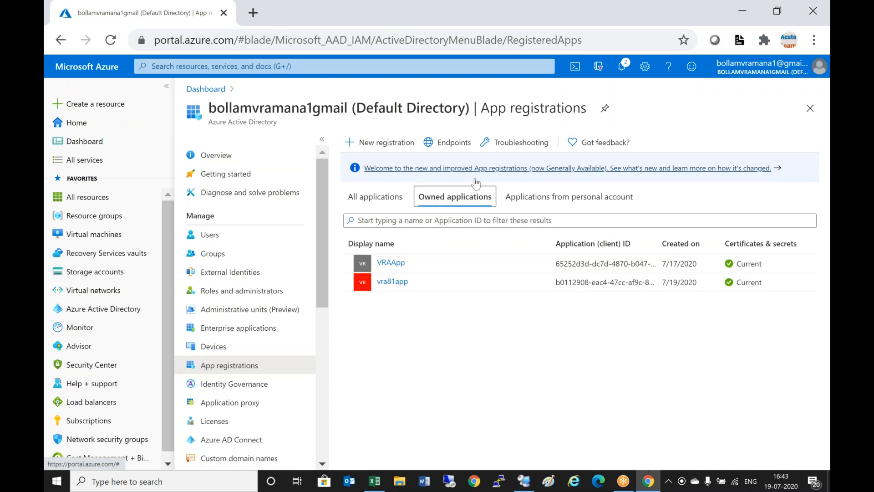
left_click(402, 282)
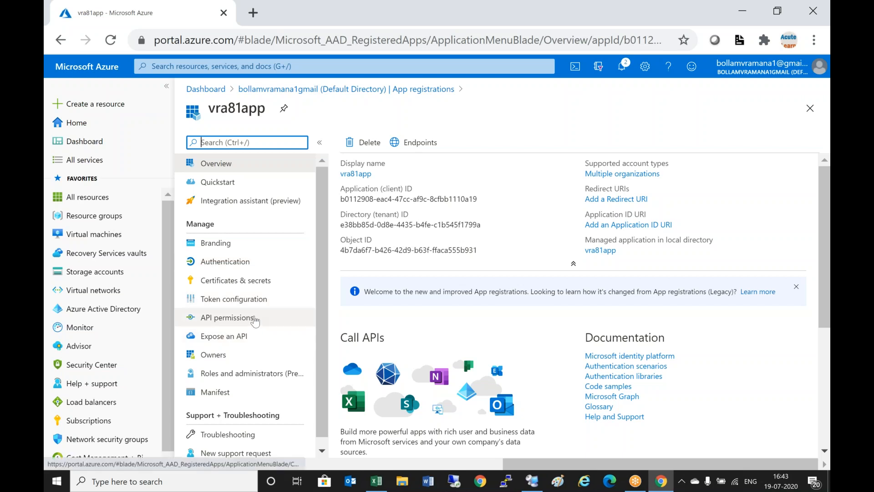
left_click(254, 319)
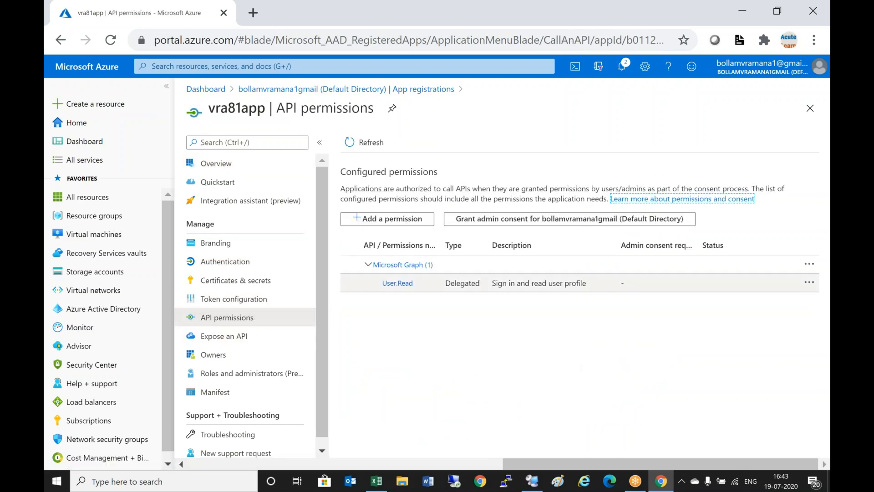
left_click(416, 223)
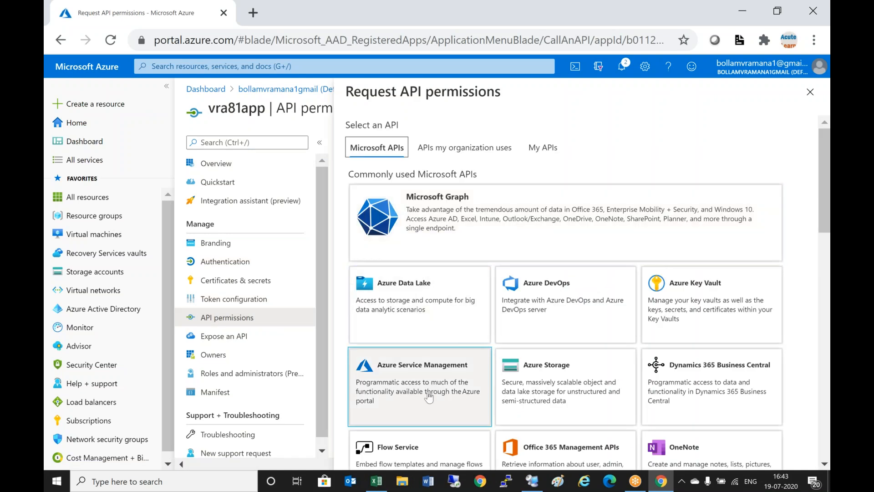
- Add delegated Azure Service Management user_impersonation to vra81app and open the permission's details
left_click(421, 395)
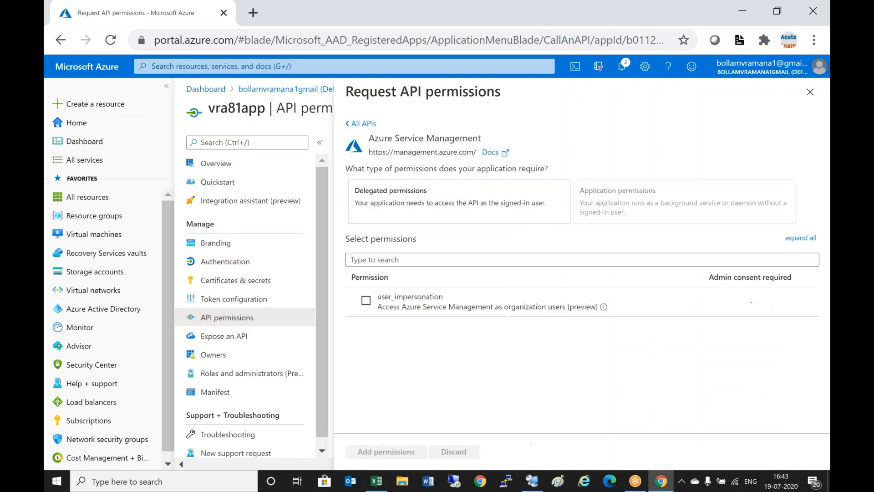
left_click(391, 202)
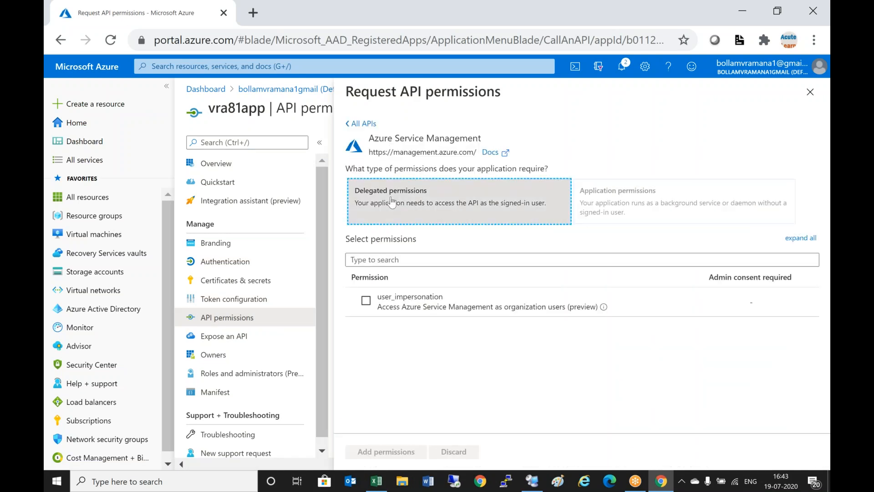
left_click(366, 300)
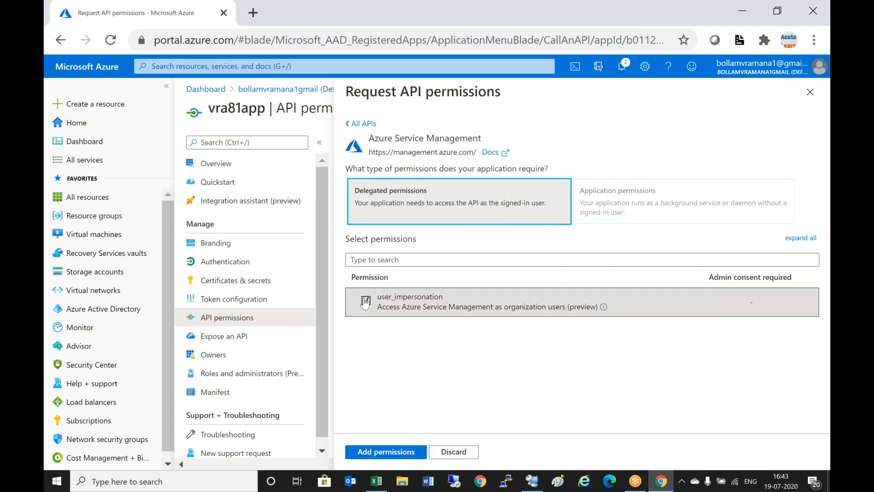
left_click(389, 452)
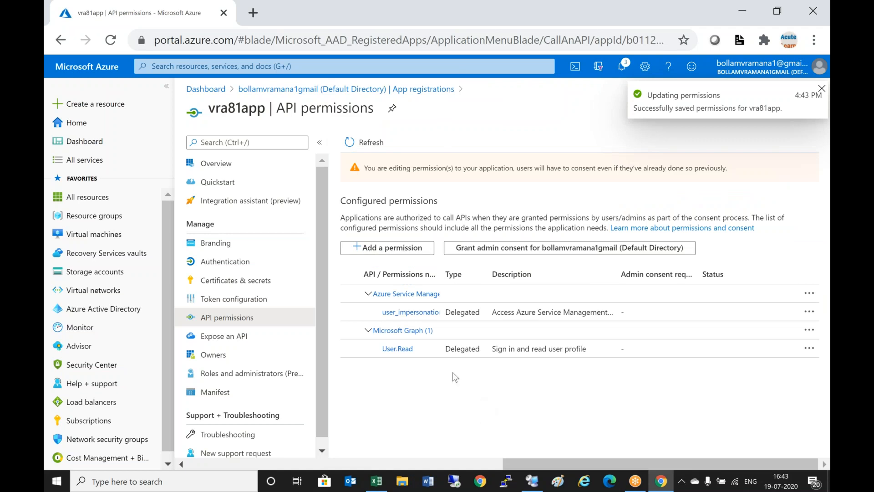
left_click(429, 312)
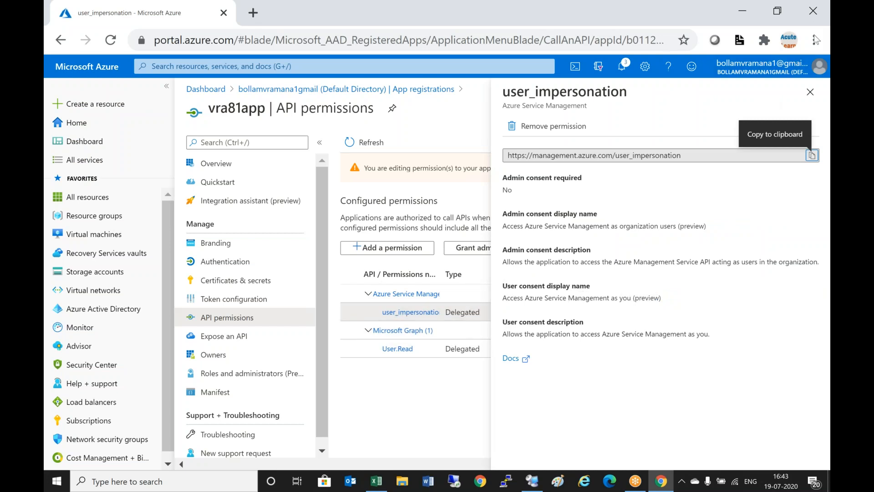
- Reopen the Azure Service Management request and update the user_impersonation permission
left_click(811, 93)
left_click(427, 295)
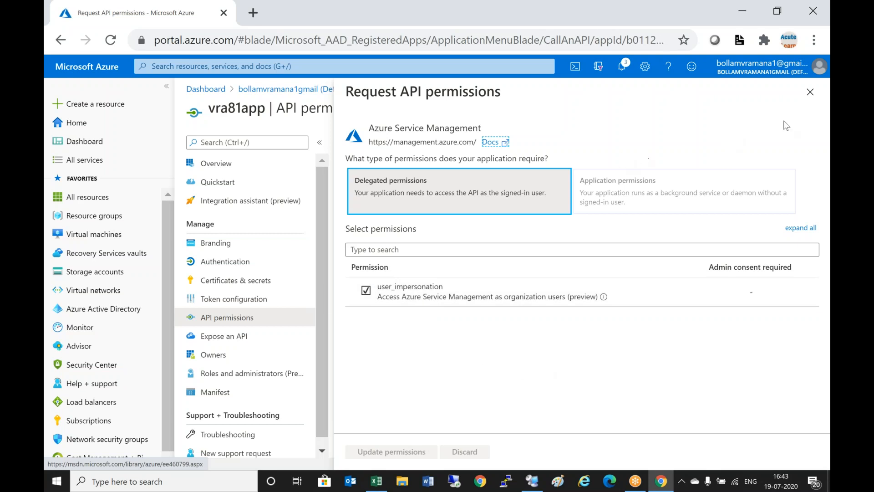
left_click(810, 93)
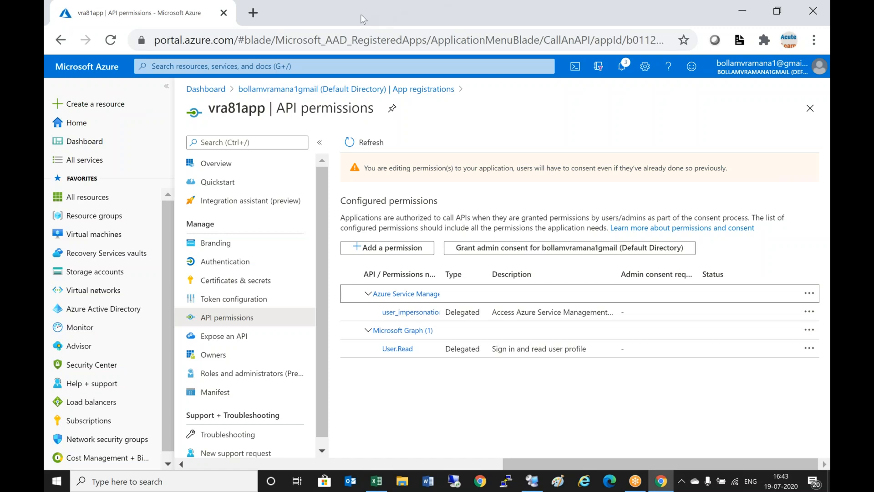
left_click(341, 6)
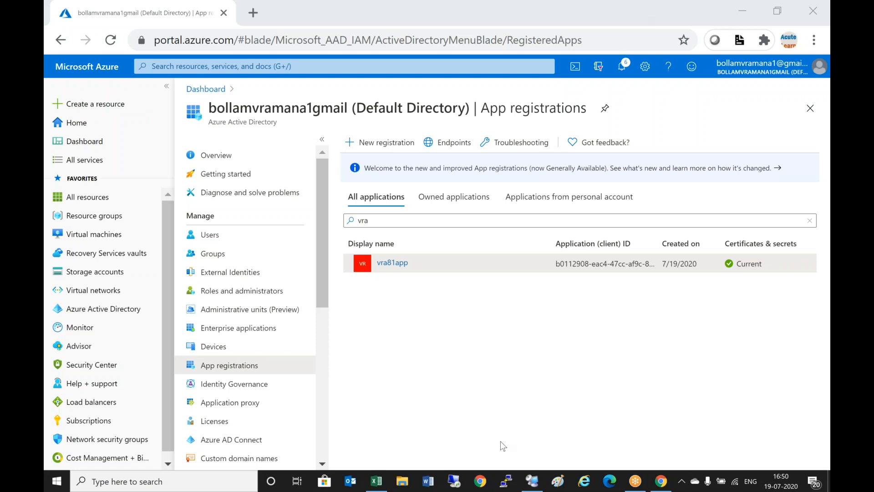
- Open vra81app's Authentication page from its supported account types link and scroll its settings
left_click(223, 368)
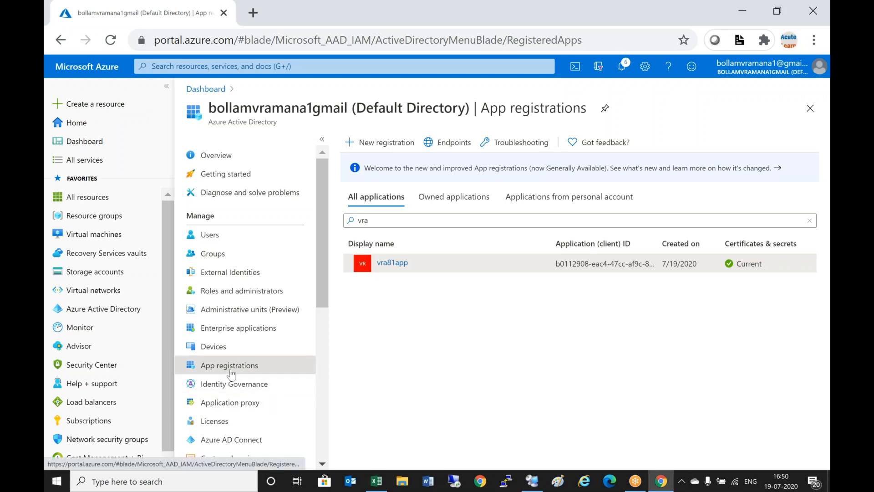
left_click(392, 262)
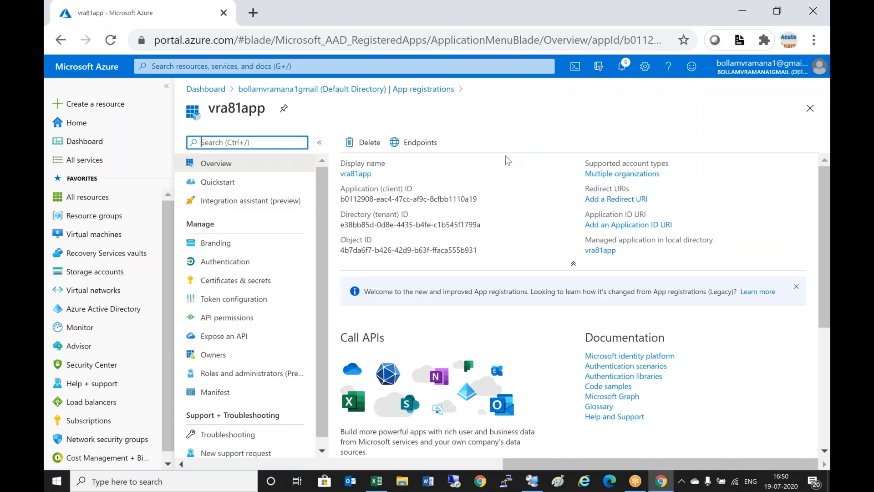
left_click(223, 165)
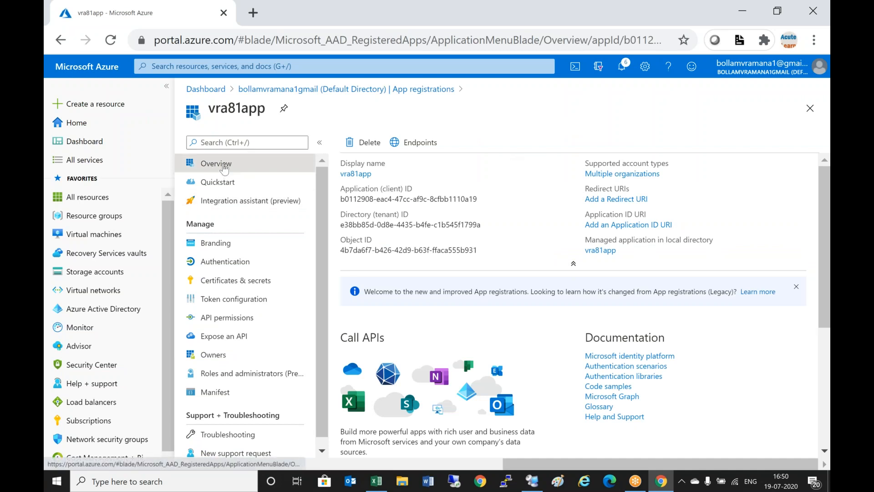
left_click(636, 174)
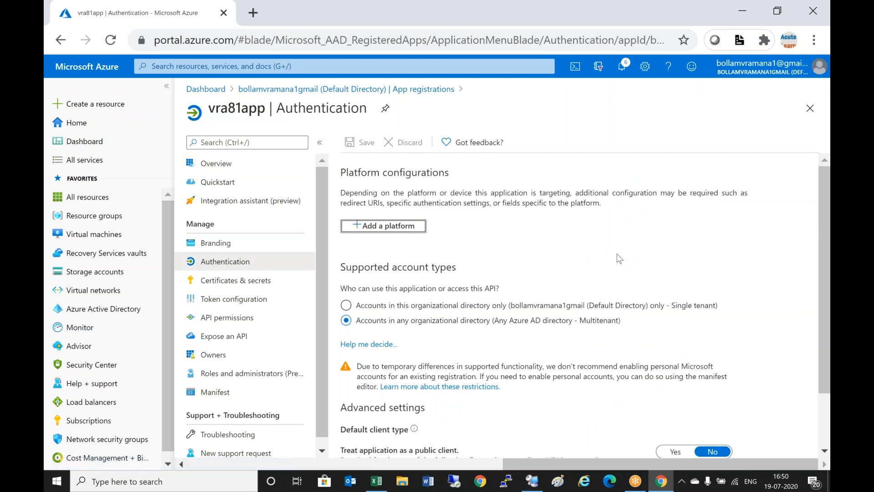
scroll(619, 259, "down", 2)
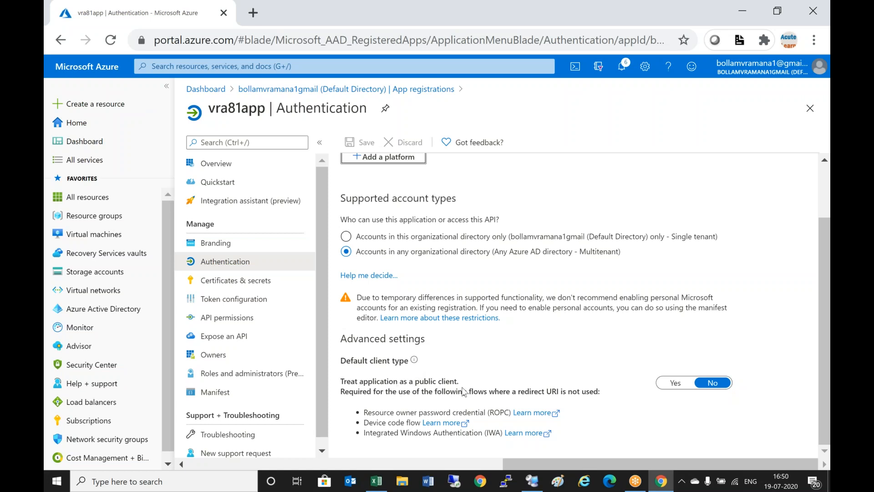
- Set 'Treat application as a public client' to Yes for vra81app and save the authentication change
left_click(674, 383)
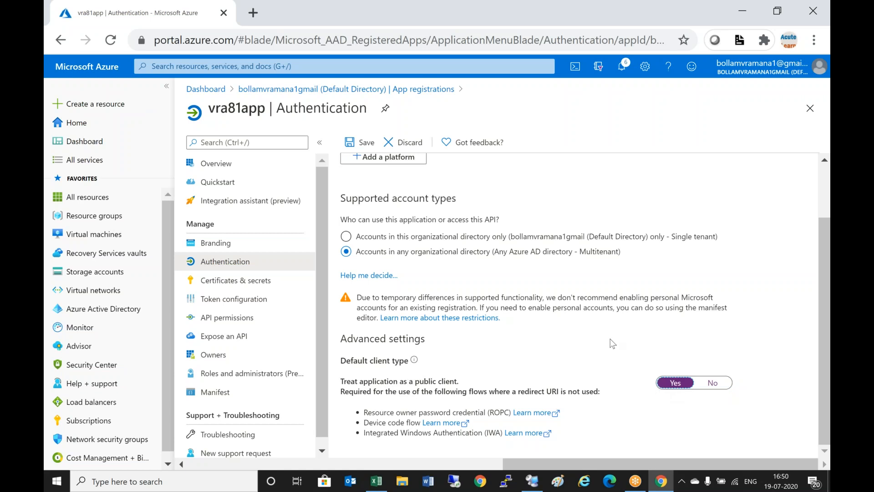
scroll(612, 344, "up", 2)
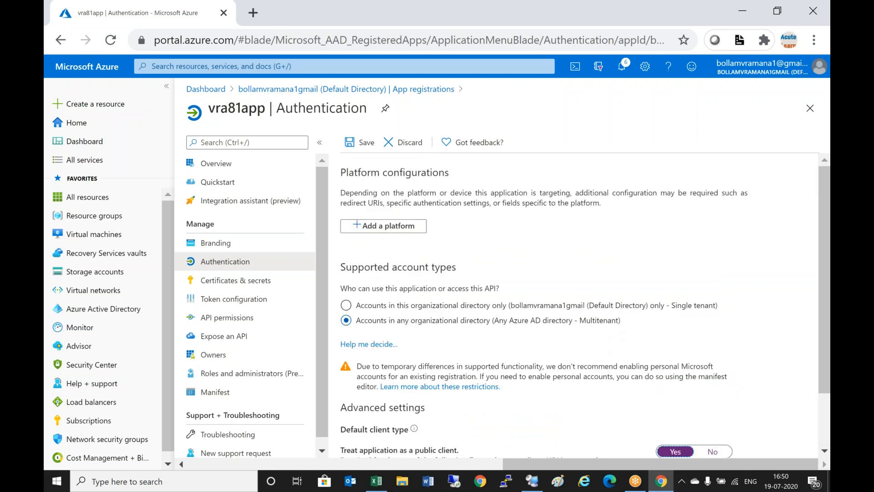
left_click(362, 144)
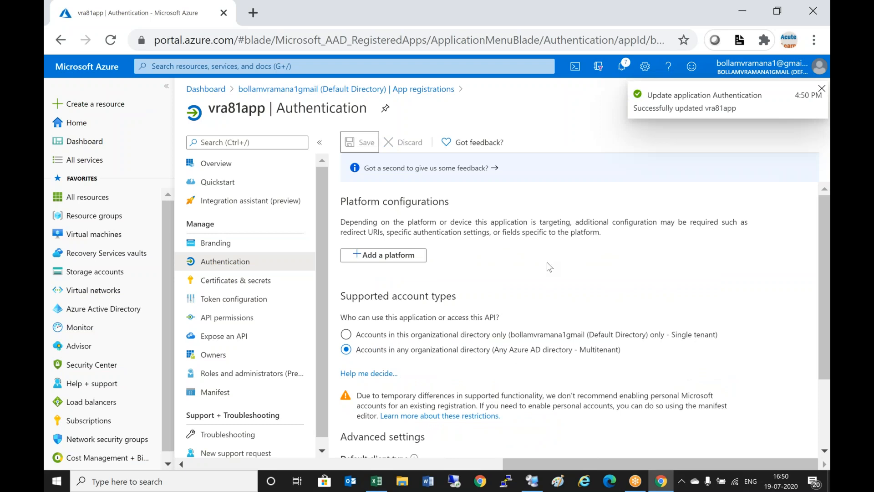
scroll(547, 263, "down", 2)
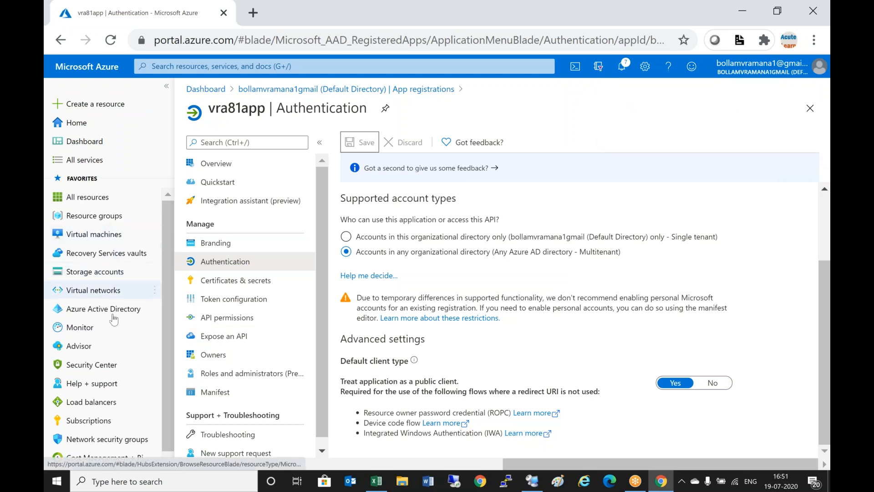
- Assign vra81app the Owner role in RamanaSubscription's Access control (IAM)
left_click(93, 422)
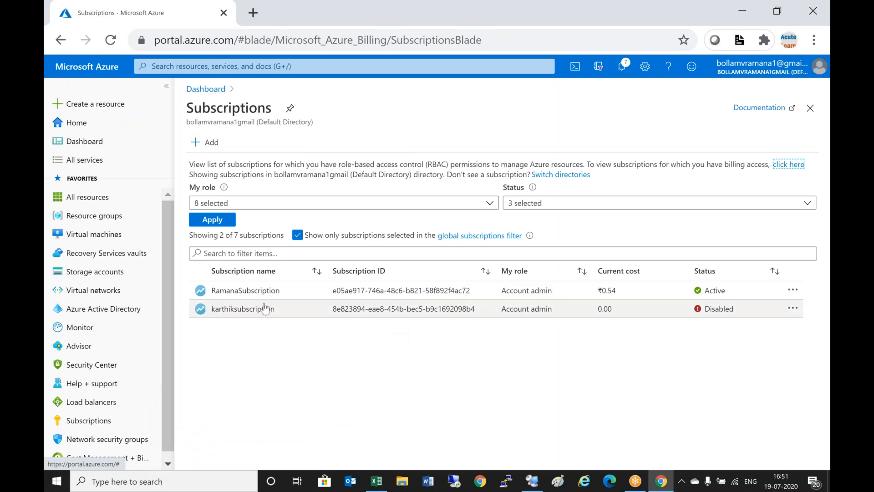
left_click(233, 290)
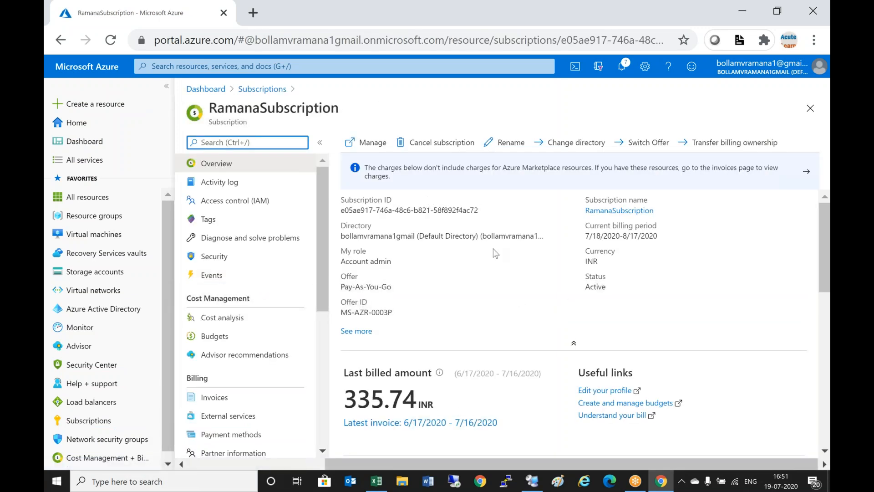
left_click(259, 207)
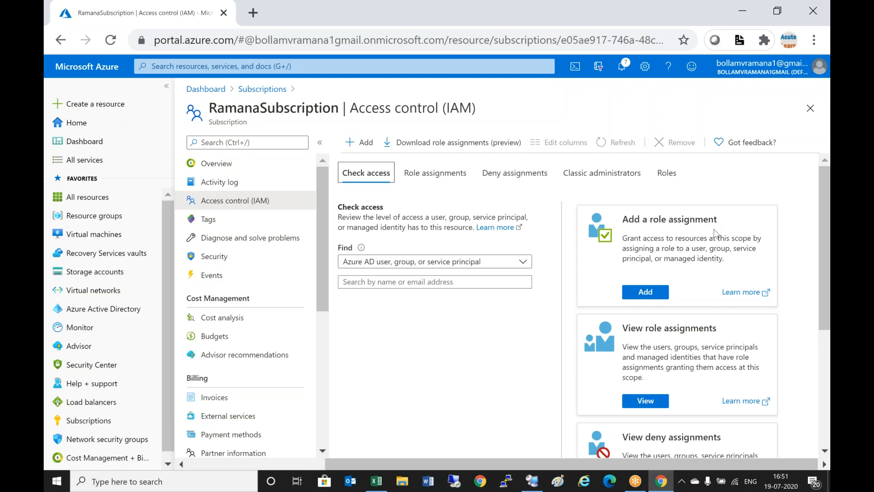
left_click(666, 291)
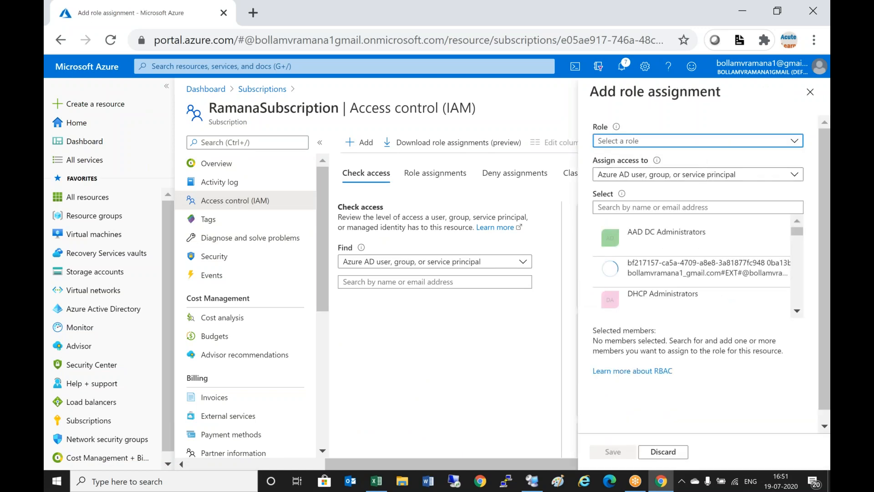
left_click(631, 145)
left_click(637, 176)
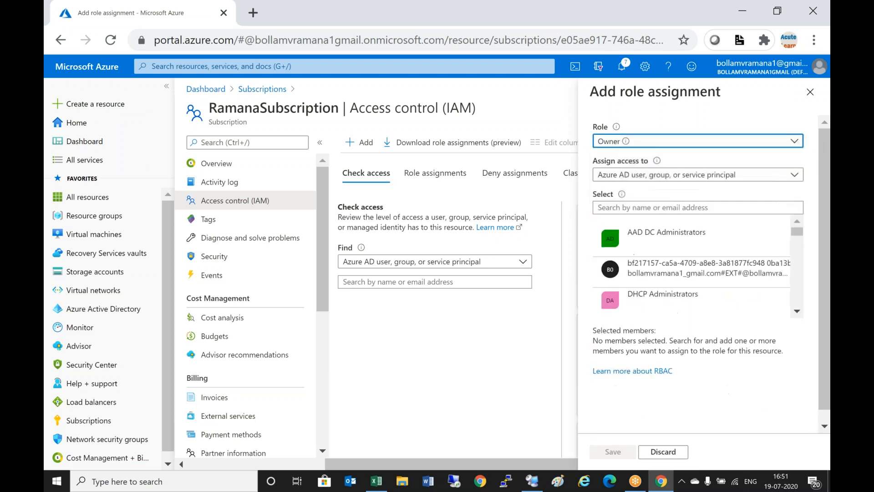
left_click(647, 211)
type("vra")
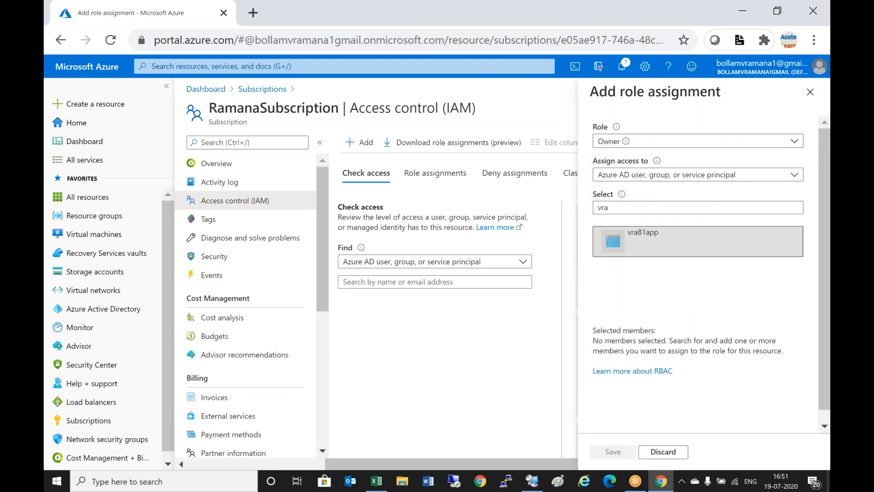
left_click(646, 240)
left_click(613, 451)
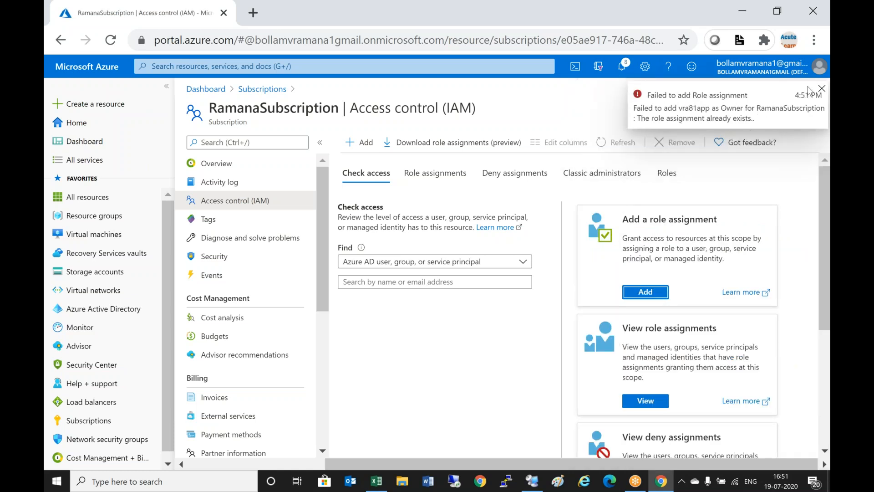
left_click(821, 88)
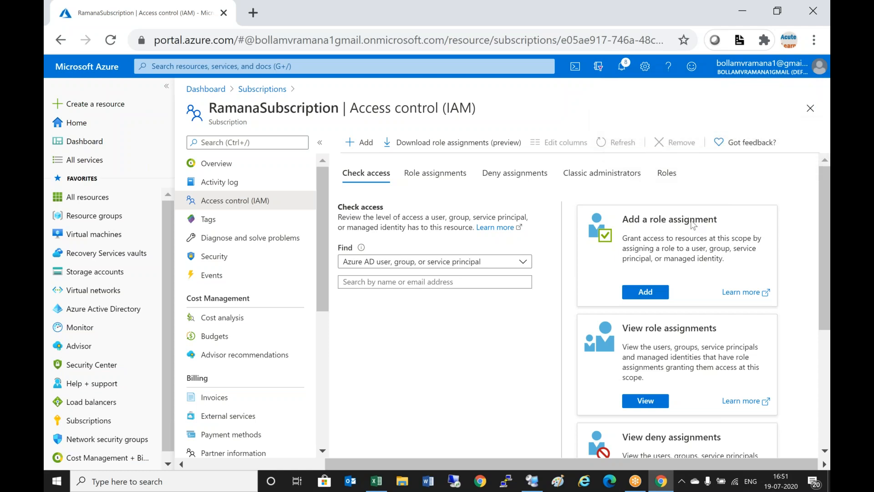
- Add a second role assignment giving vra81app the Contributor role on the subscription
left_click(656, 294)
left_click(654, 142)
left_click(622, 197)
left_click(649, 214)
type("vra")
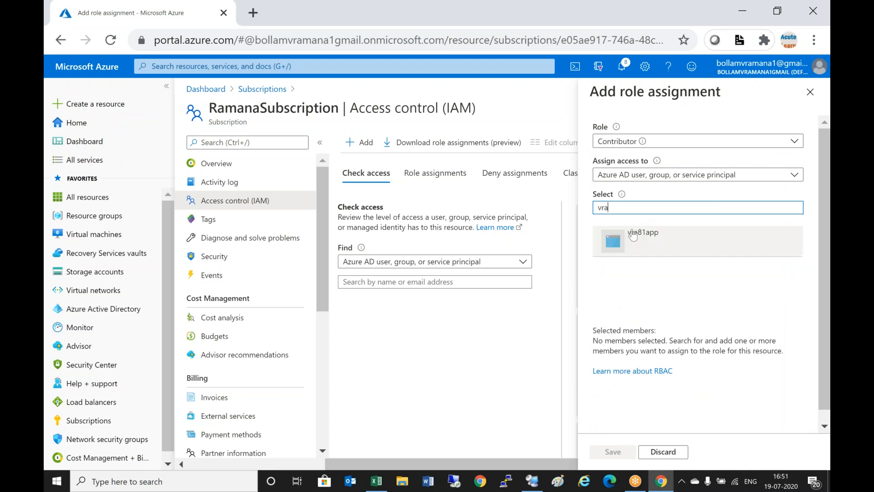
left_click(646, 233)
left_click(613, 452)
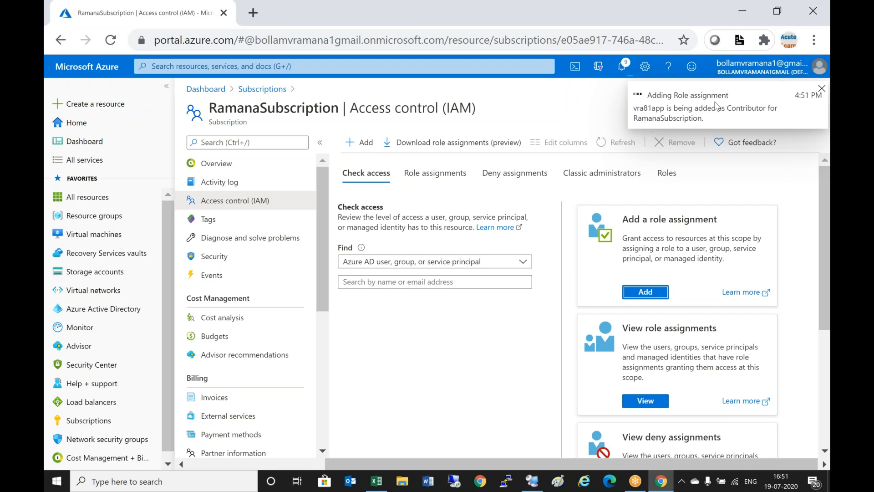
left_click(822, 88)
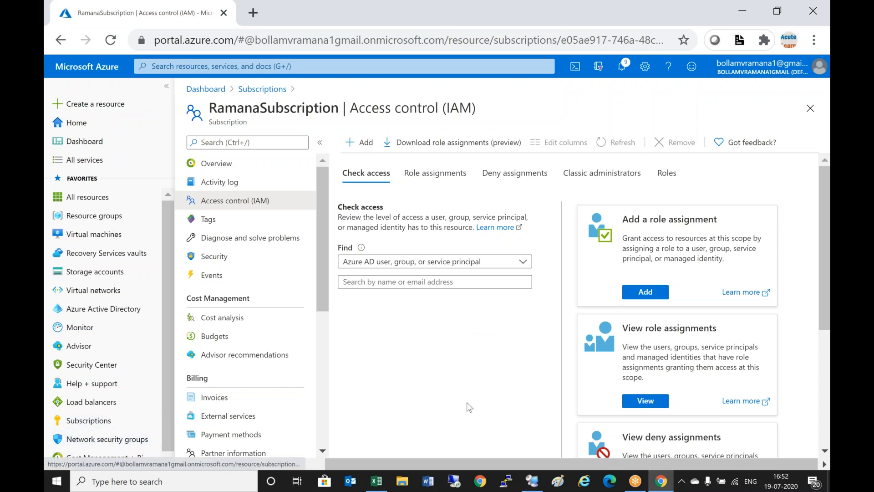
- In the remote session's Notepad, add the line '3) Add Cloud Account', then minimize Notepad
mouse_move(533, 486)
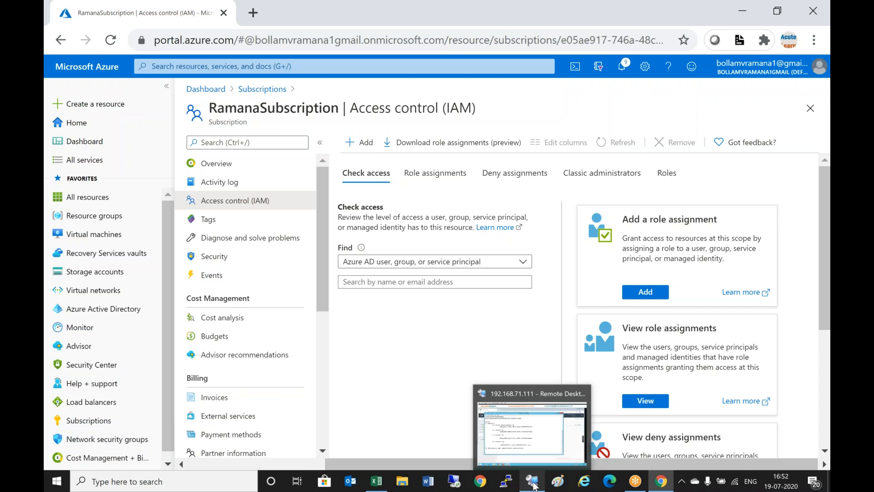
left_click(532, 391)
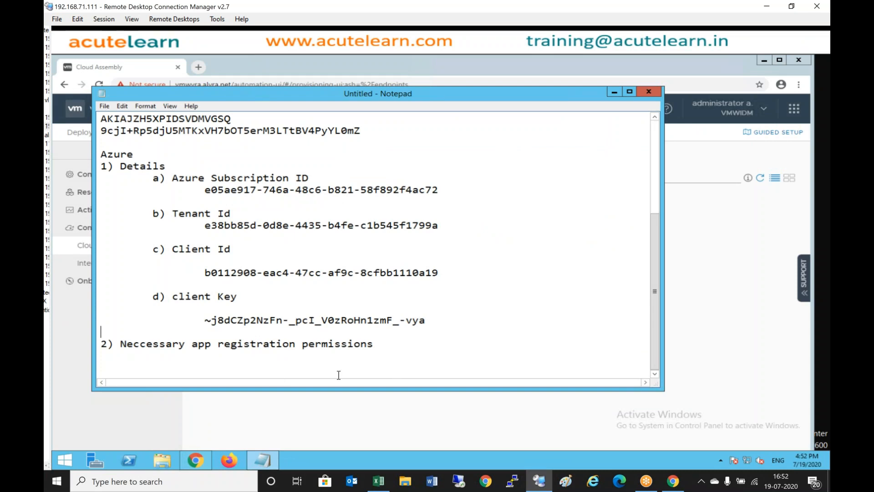
left_click(250, 371)
key("BackSpace")
type("3) Add C")
type("loud A")
type("loud")
key("BackSpace")
key("BackSpace")
key("BackSpace")
key("BackSpace")
key("BackSpace")
type("Account")
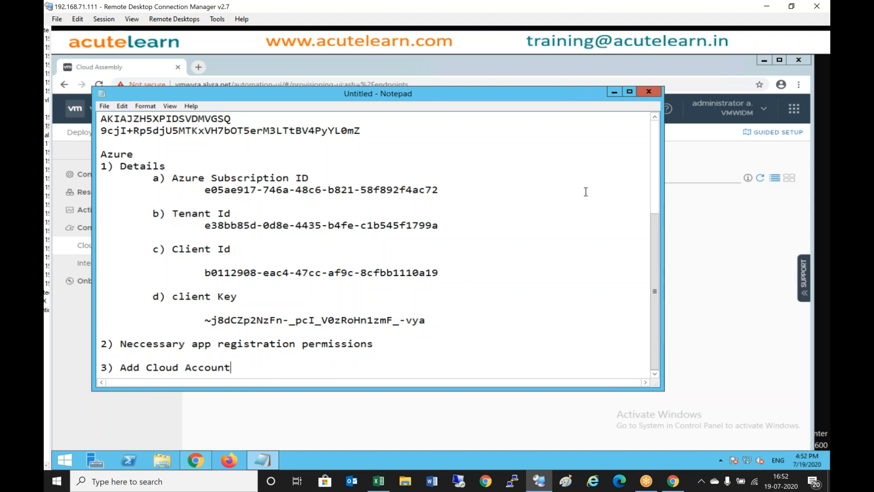
left_click(614, 92)
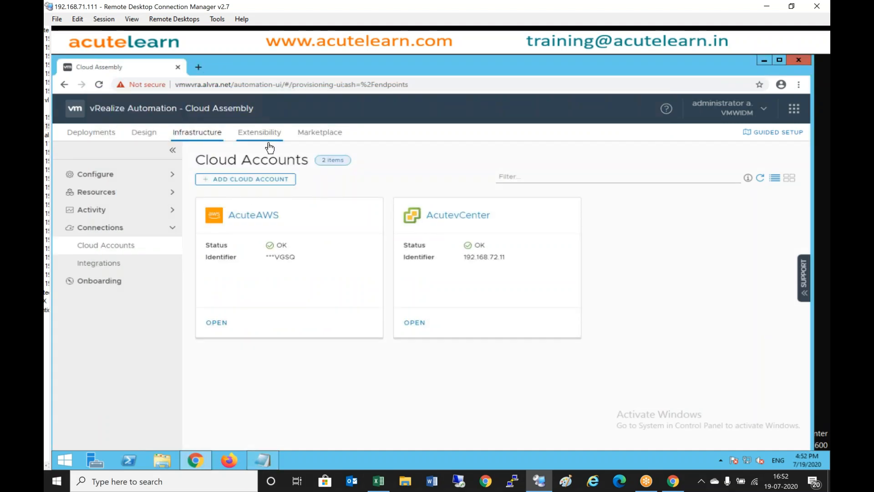
- Start a new Microsoft Azure cloud account and name it AcuteAzure
left_click(267, 181)
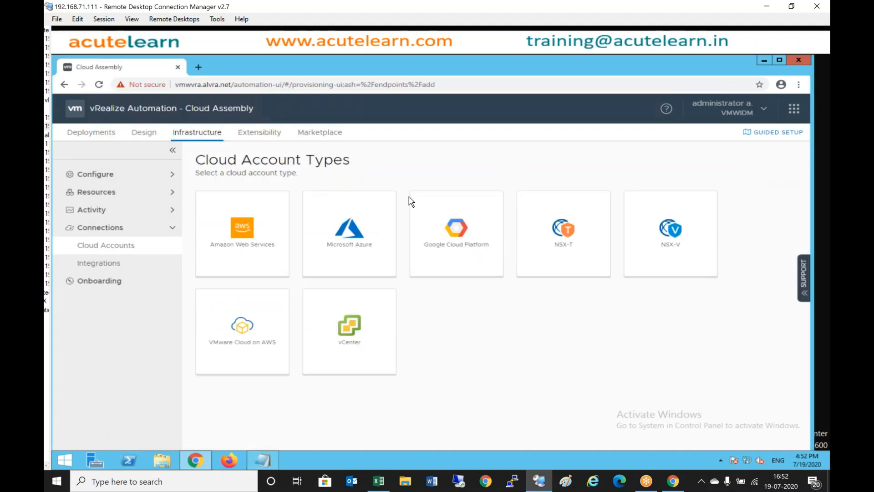
left_click(357, 253)
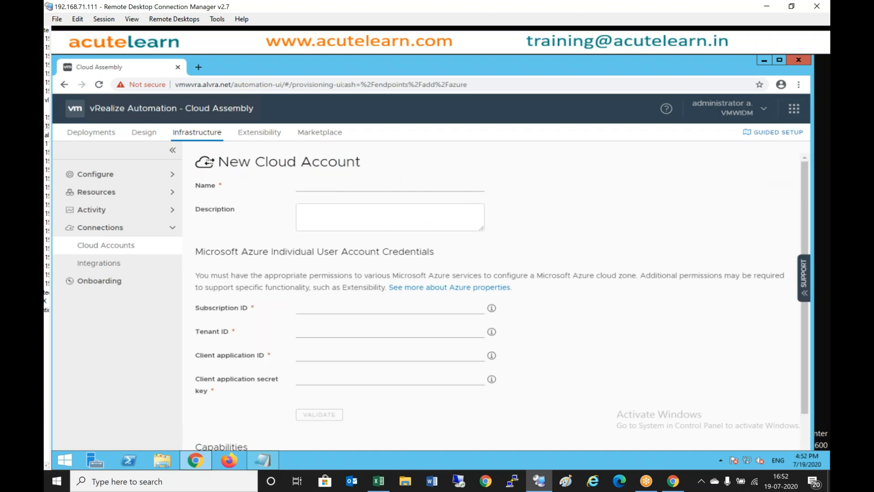
left_click(348, 185)
type("AcuteAzure")
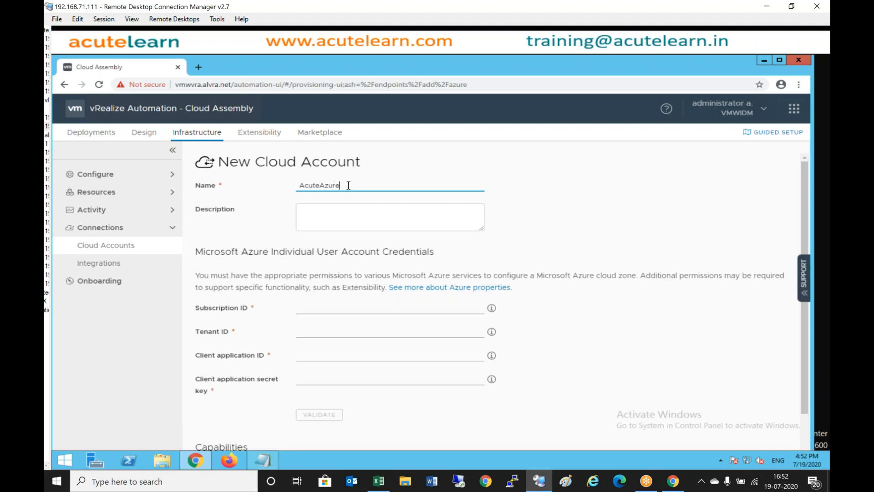
- Copy the Subscription ID from the Notepad notes into the Subscription ID field
left_click(306, 311)
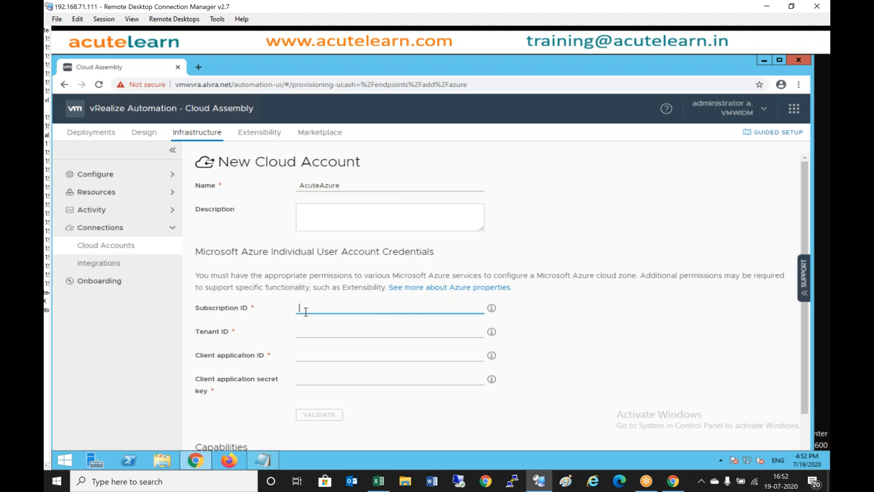
left_click(274, 455)
left_click_drag(205, 189, 438, 191)
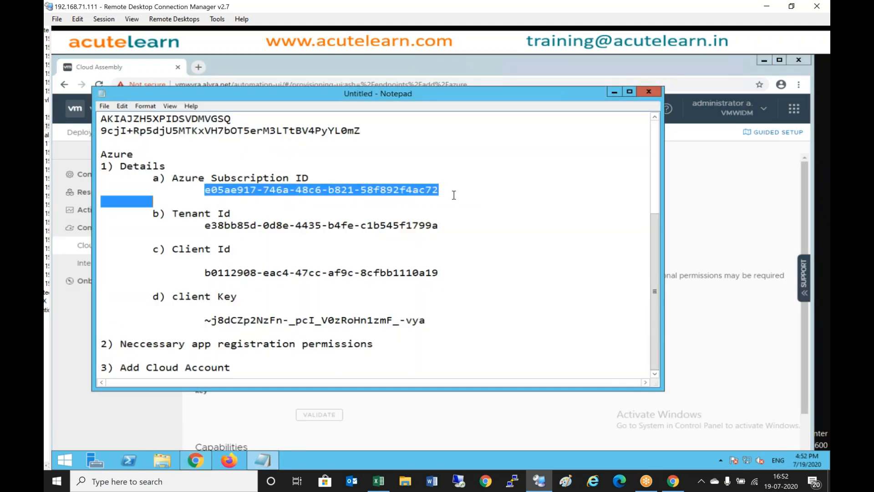
right_click(433, 190)
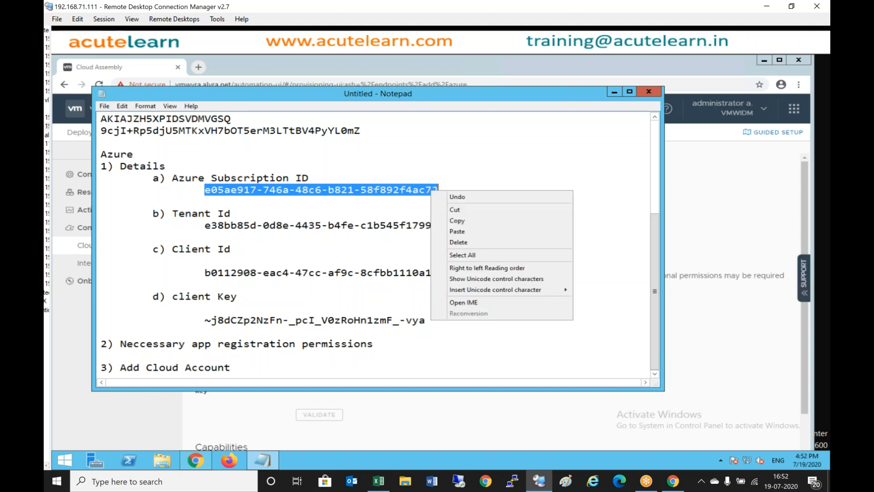
left_click(474, 222)
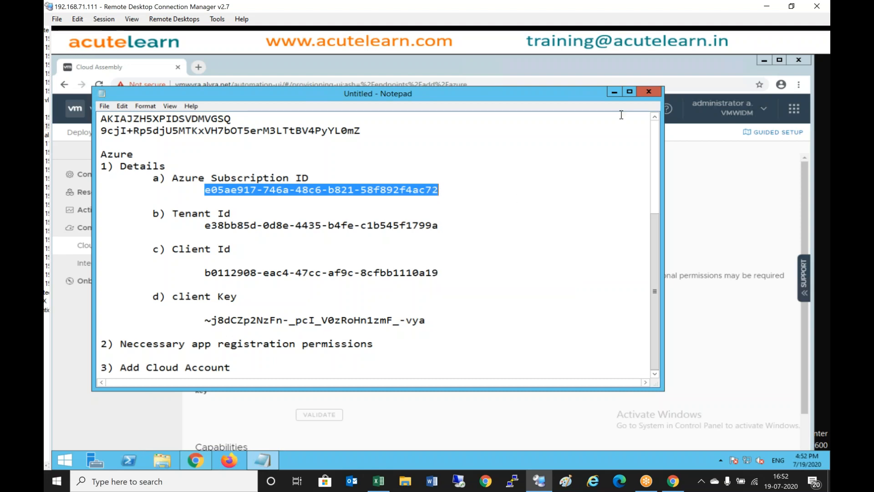
left_click(614, 91)
key("ctrl+v")
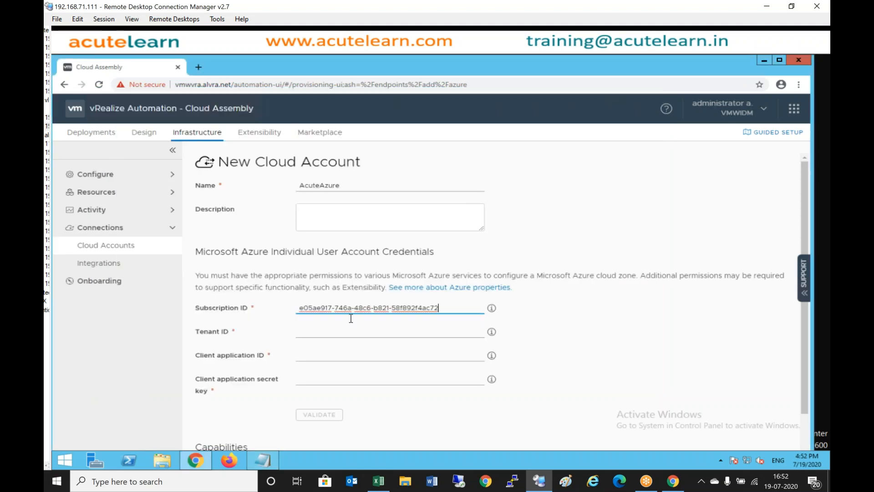
- Copy the Tenant ID from the notes into the Tenant ID field
left_click(309, 337)
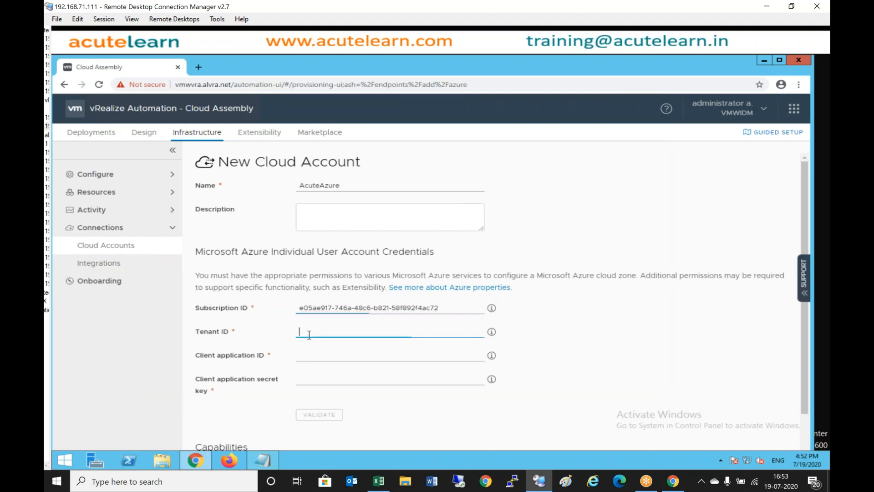
left_click(263, 459)
left_click_drag(207, 227, 439, 232)
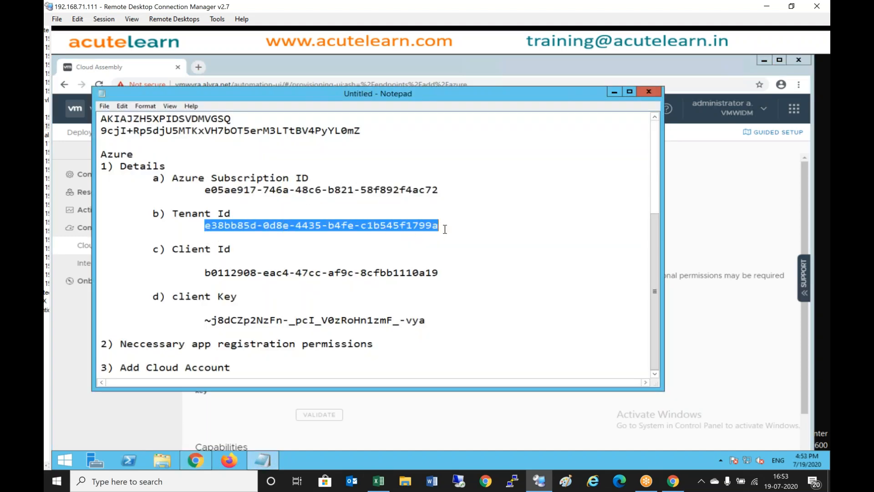
left_click(615, 93)
left_click(411, 334)
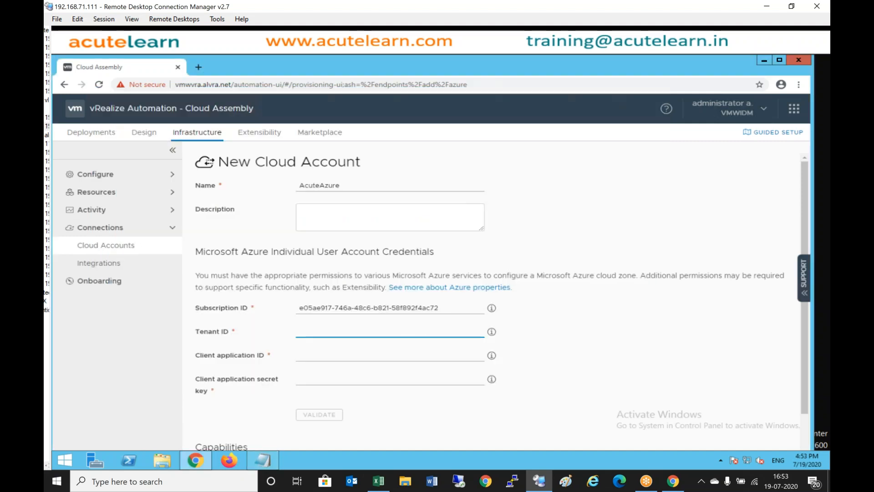
key("ctrl+v")
- Copy the Client ID from the notes into the Client application ID field
left_click(346, 353)
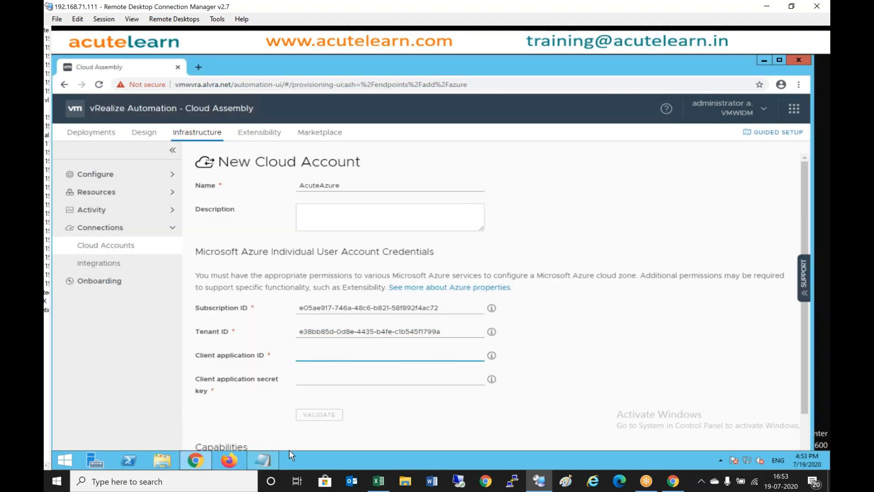
left_click(263, 460)
left_click_drag(204, 272, 456, 271)
left_click(614, 93)
key("ctrl+v")
- Copy the client secret key from the notes into the secret key field
left_click(313, 379)
left_click(274, 457)
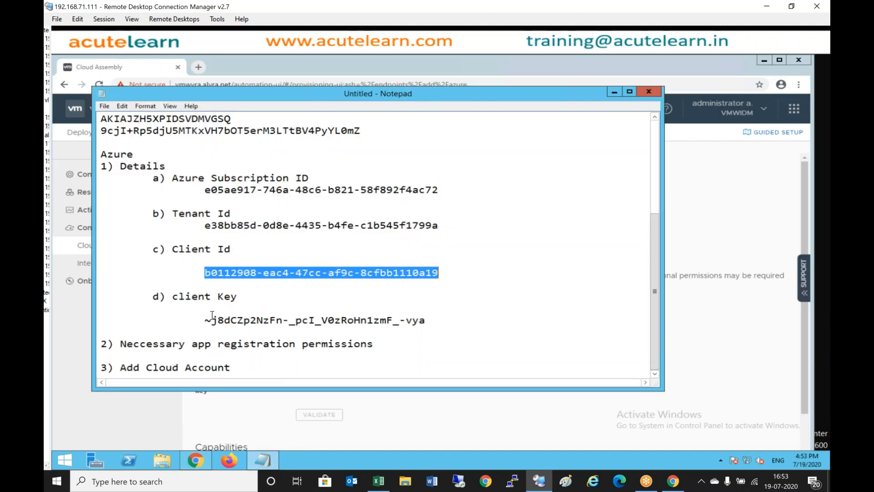
left_click_drag(205, 320, 438, 318)
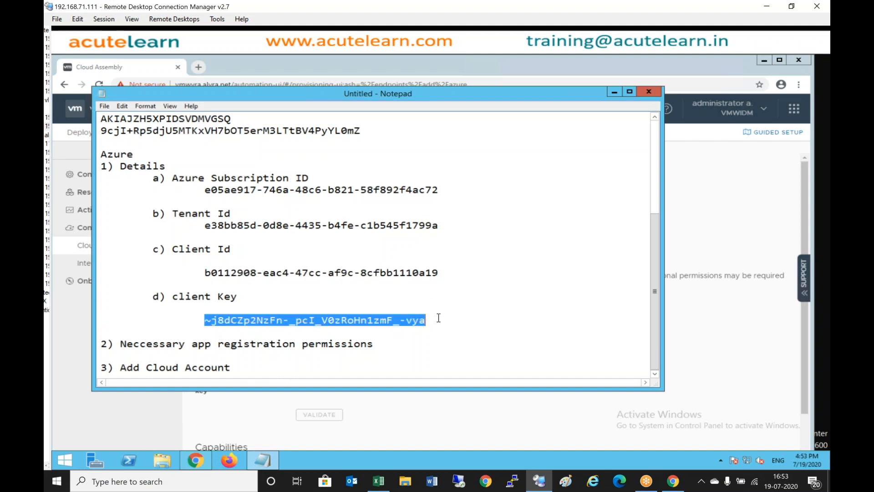
left_click(614, 92)
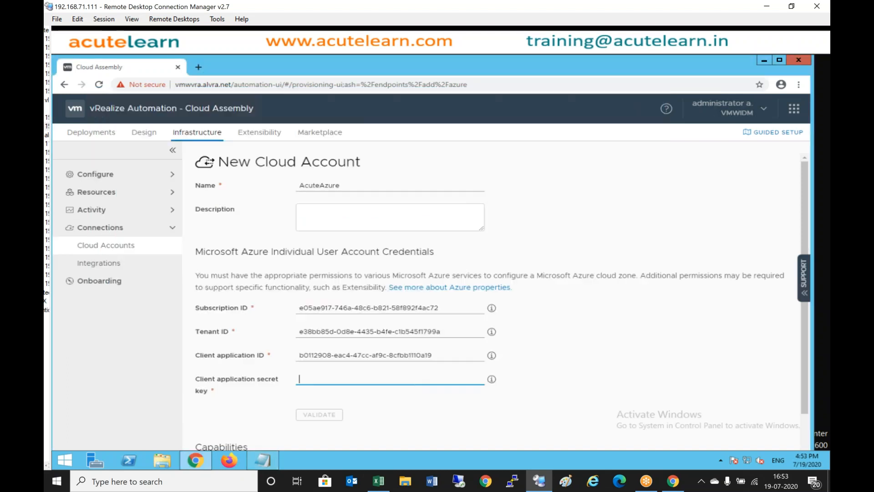
key("ctrl+v")
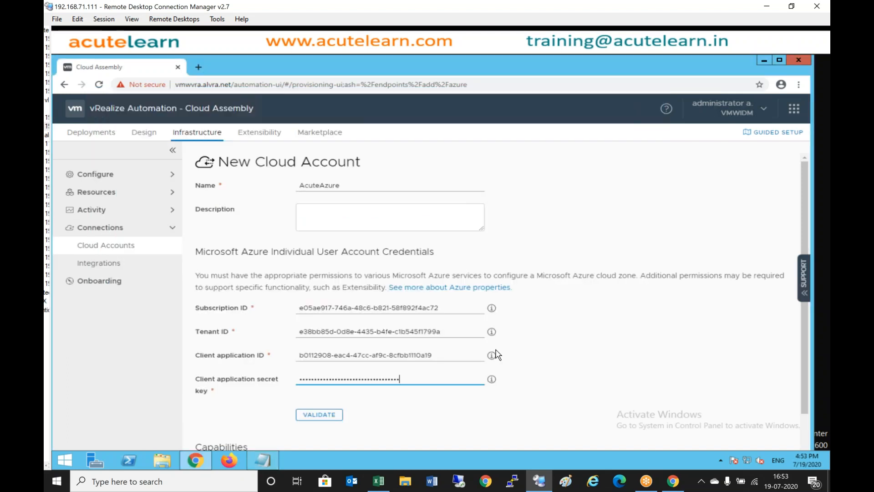
- Validate the Azure credentials and select the South India, Central India and West India regions
left_click(329, 421)
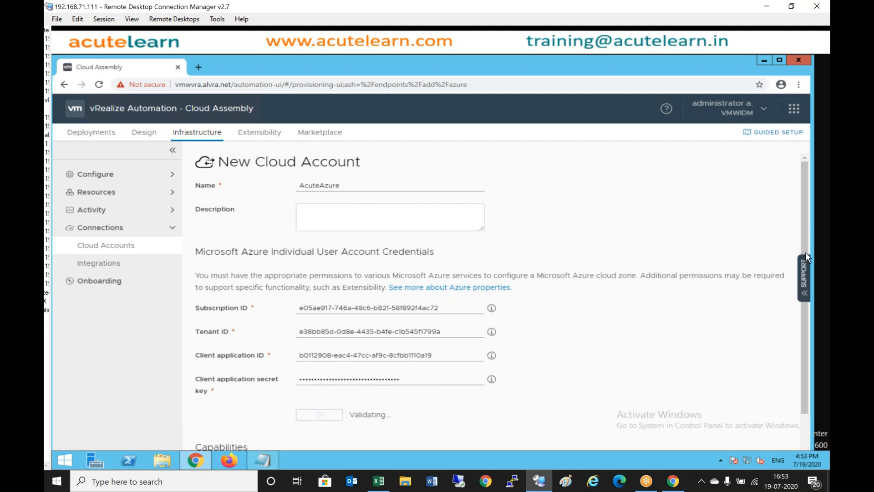
scroll(804, 350, "down", 2)
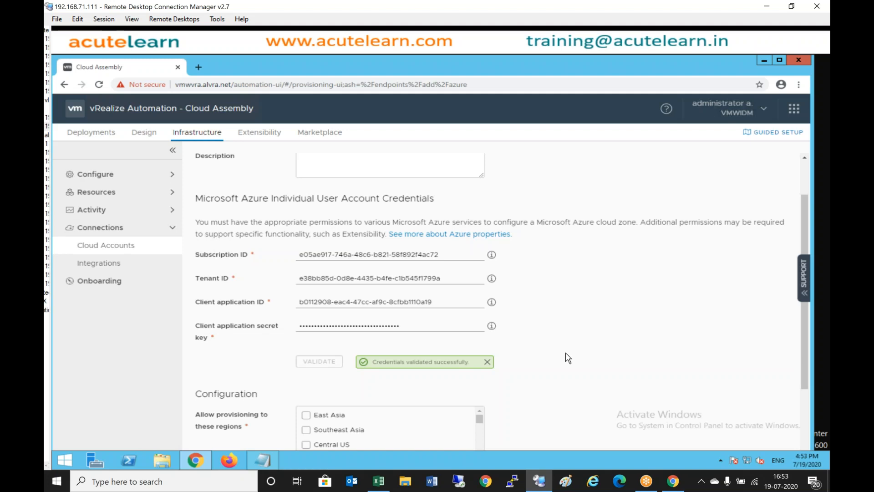
scroll(568, 359, "down", 4)
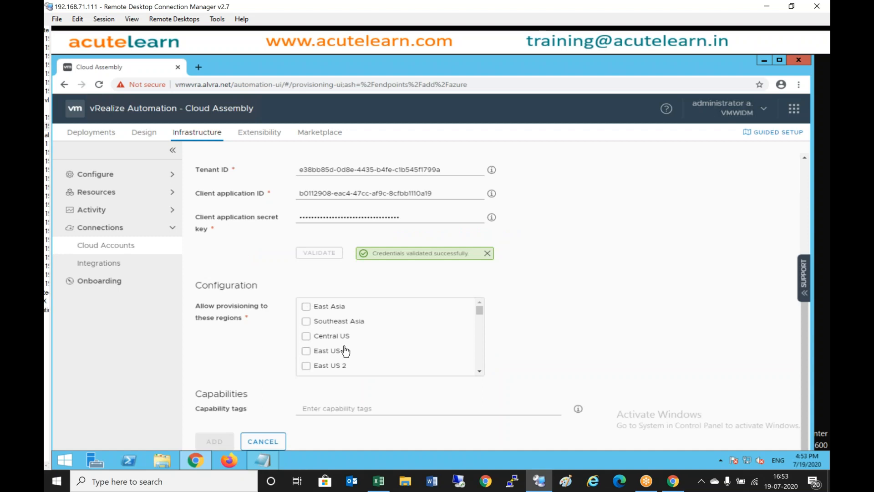
scroll(483, 360, "down", 2)
scroll(484, 360, "down", 2)
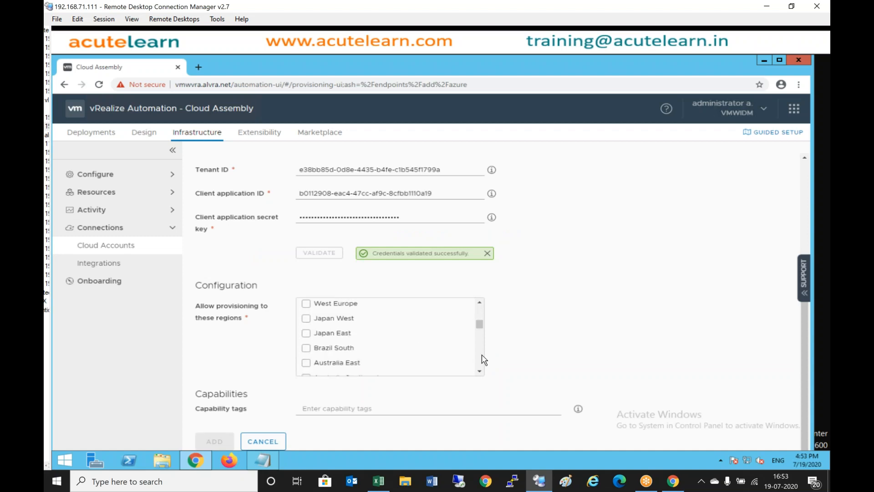
scroll(484, 360, "down", 2)
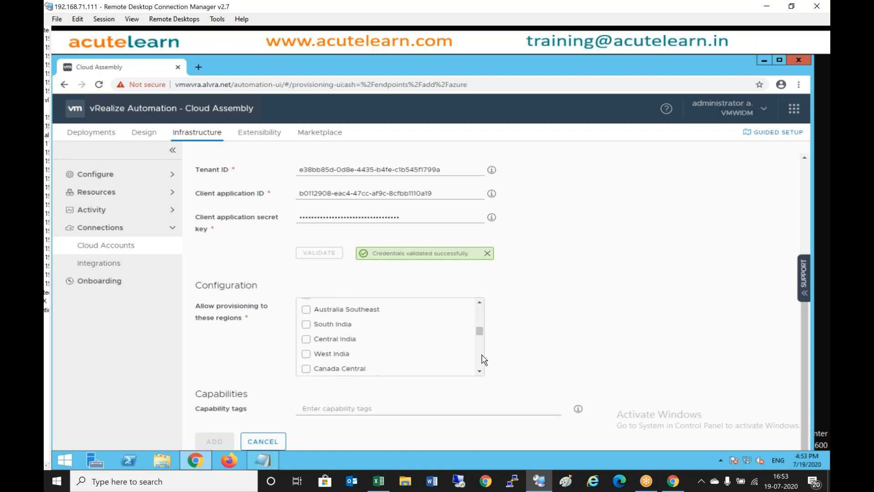
left_click(306, 324)
left_click(306, 338)
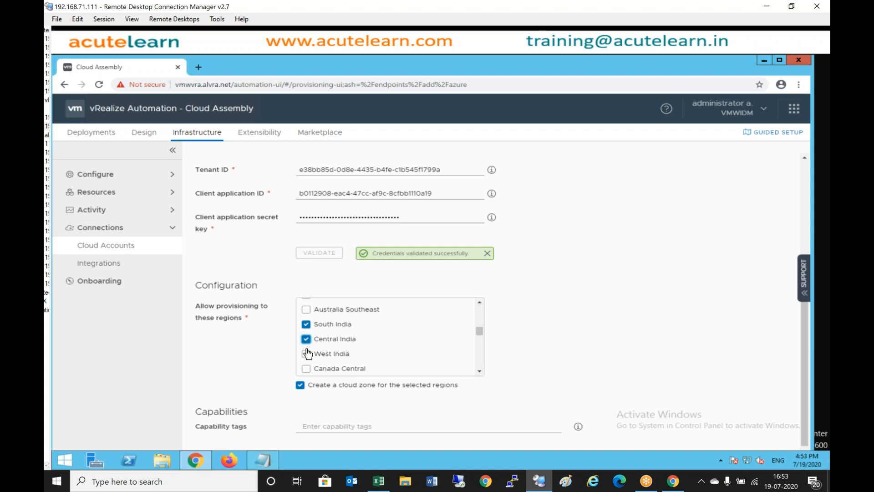
left_click(305, 354)
- Untick 'Create a cloud zone' and add the AcuteAzure cloud account
left_click(304, 390)
scroll(740, 347, "down", 1)
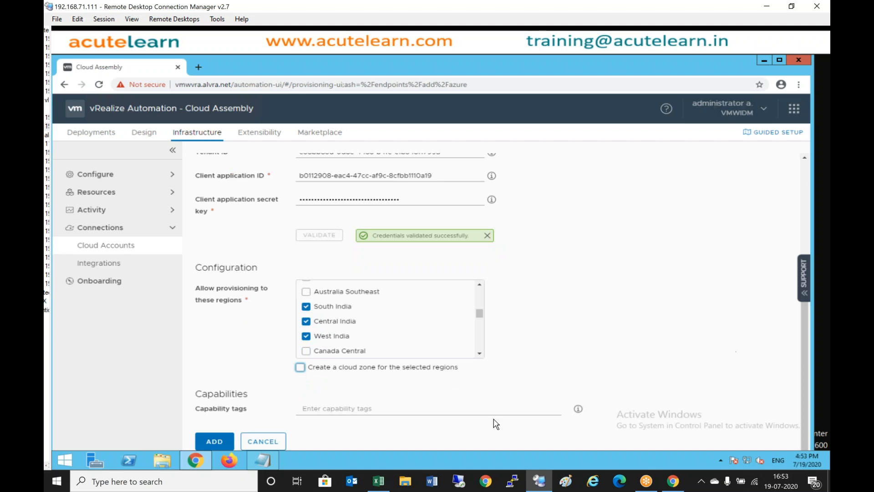
left_click(219, 444)
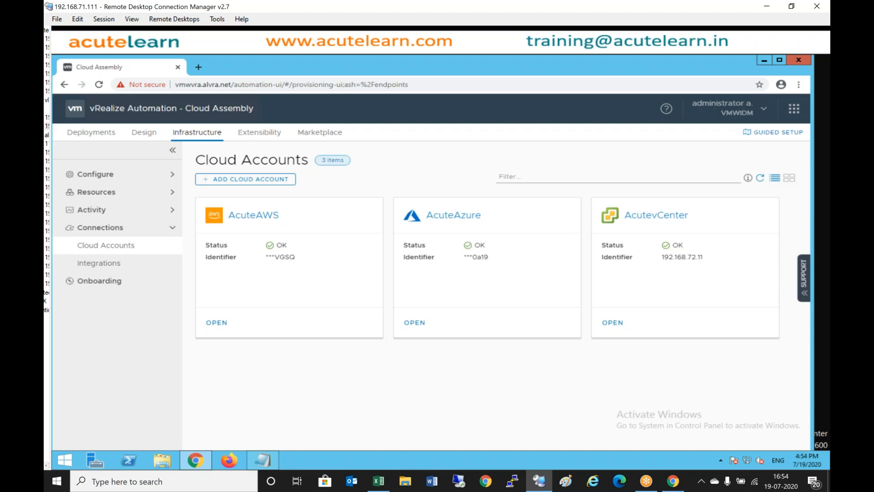
- Start a new Notepad note titled 'Cloud Zones' and minimize it
left_click(263, 461)
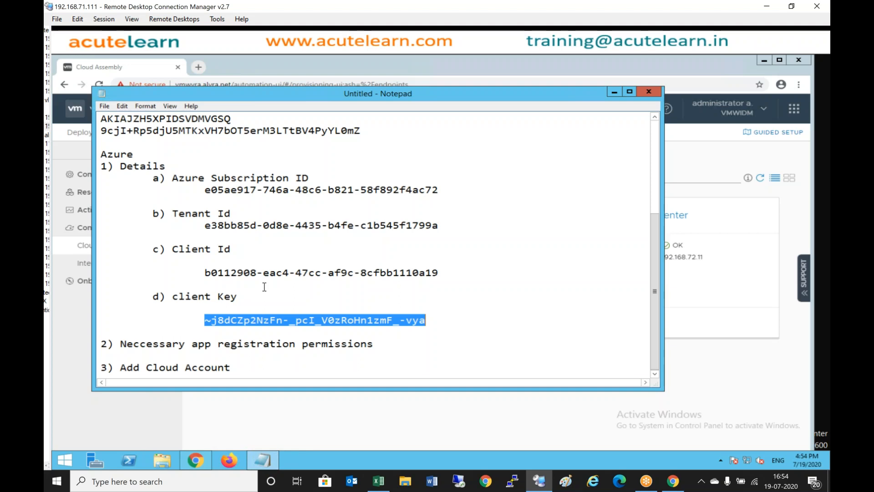
left_click(614, 91)
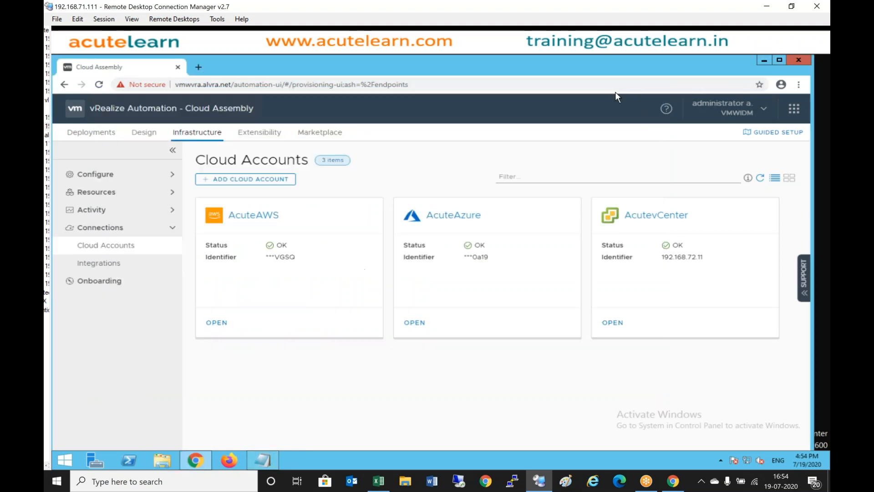
right_click(64, 460)
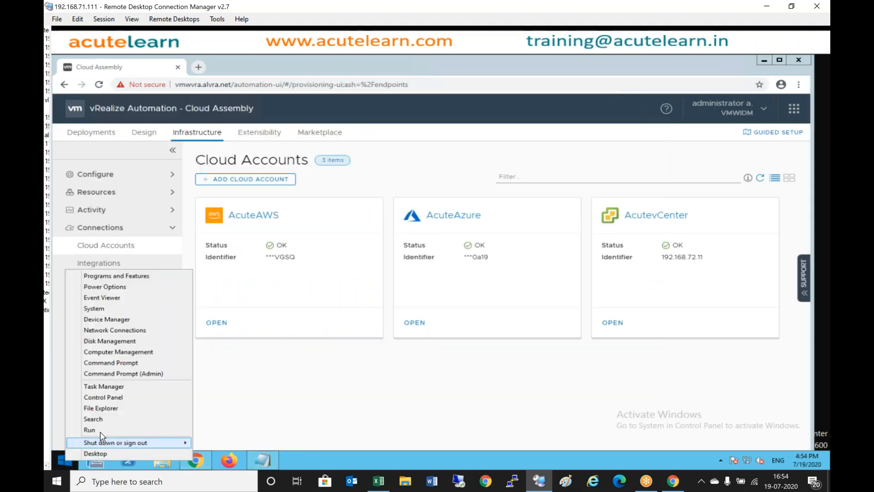
left_click(100, 428)
left_click(144, 430)
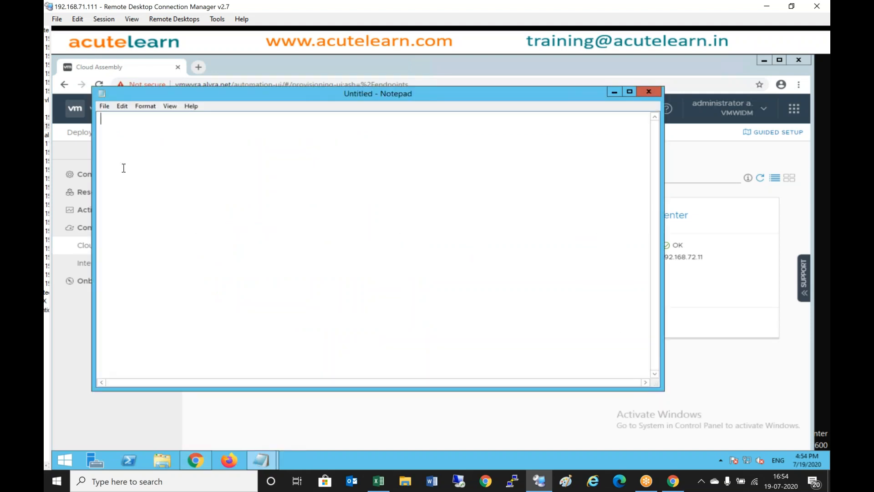
type("Cloud Zones")
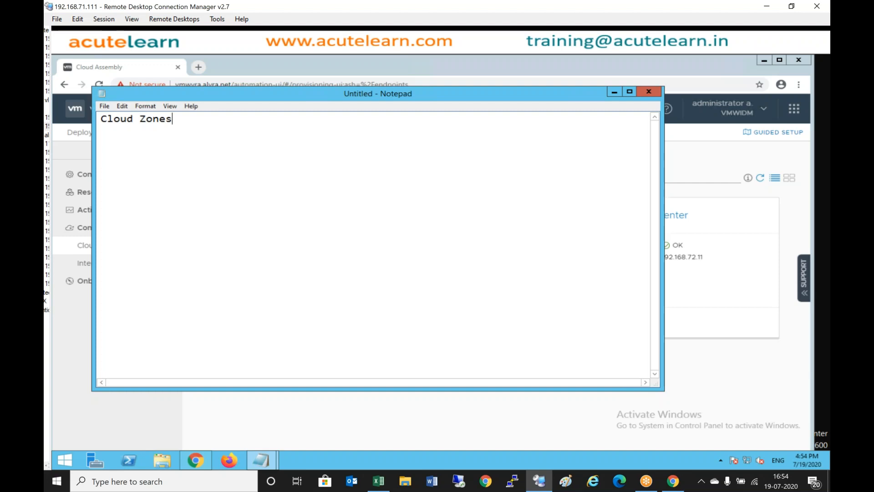
left_click(615, 91)
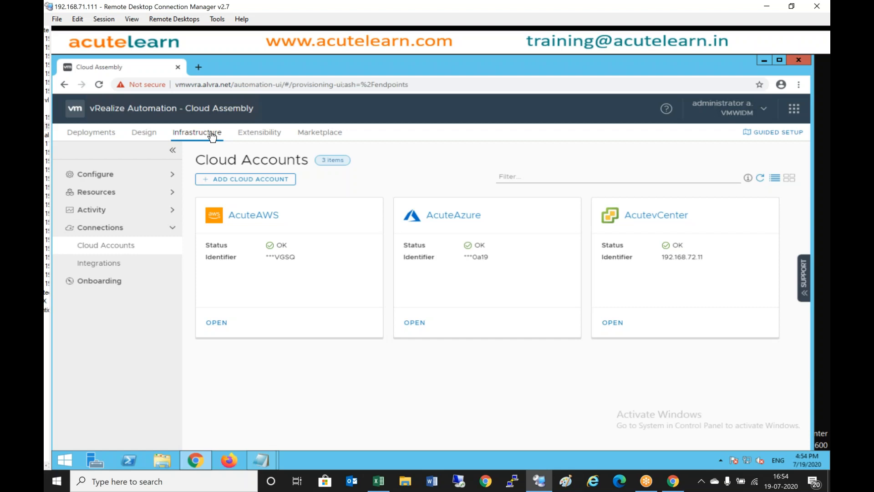
- Go to Configure > Cloud Zones in Cloud Assembly
left_click(144, 191)
left_click(130, 176)
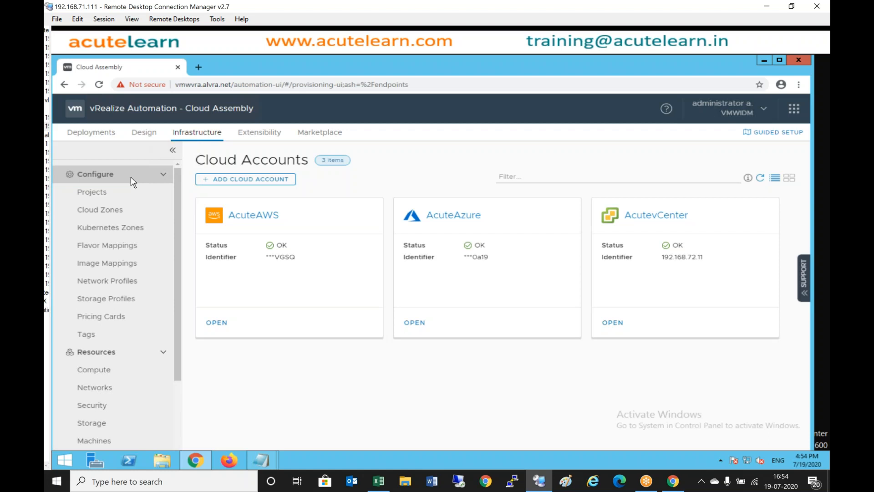
left_click(112, 211)
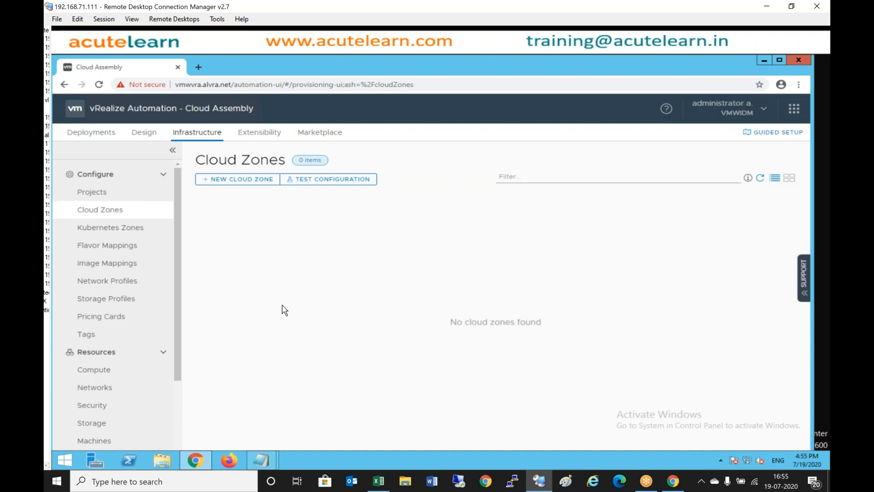
- Start a new cloud zone on AcutevCenter / hyd named vCenter-CZ-1
left_click(244, 181)
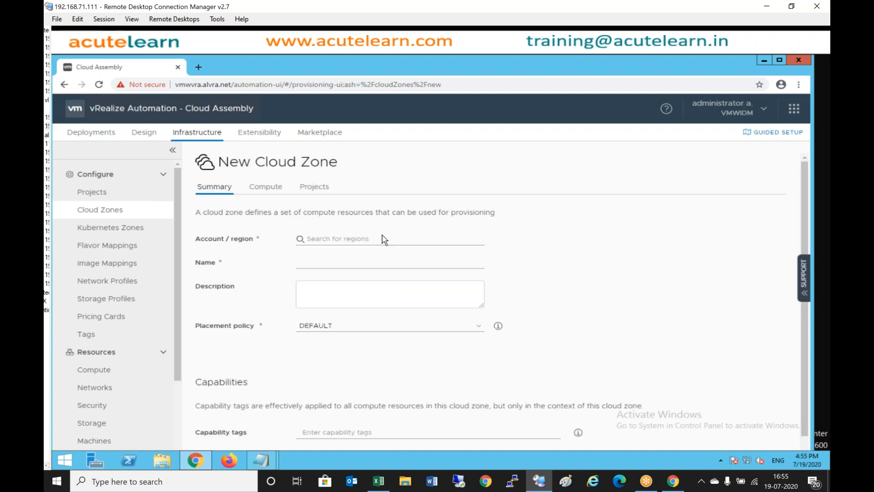
left_click(360, 239)
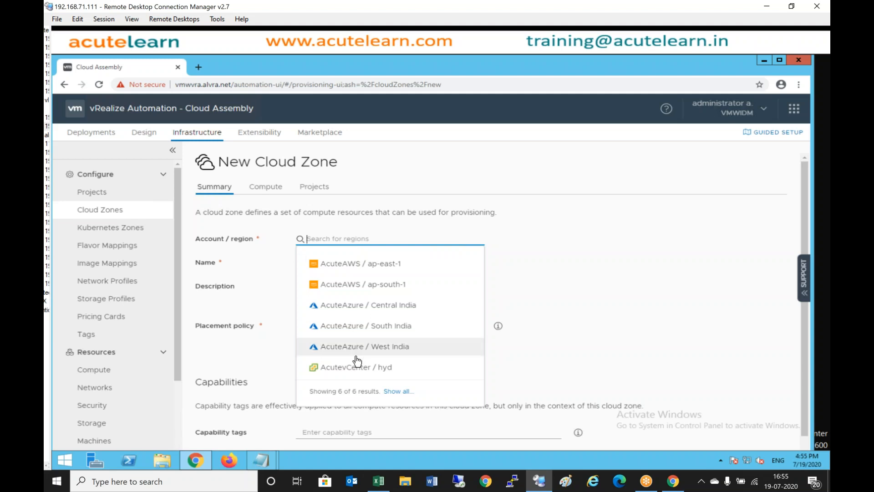
left_click(361, 372)
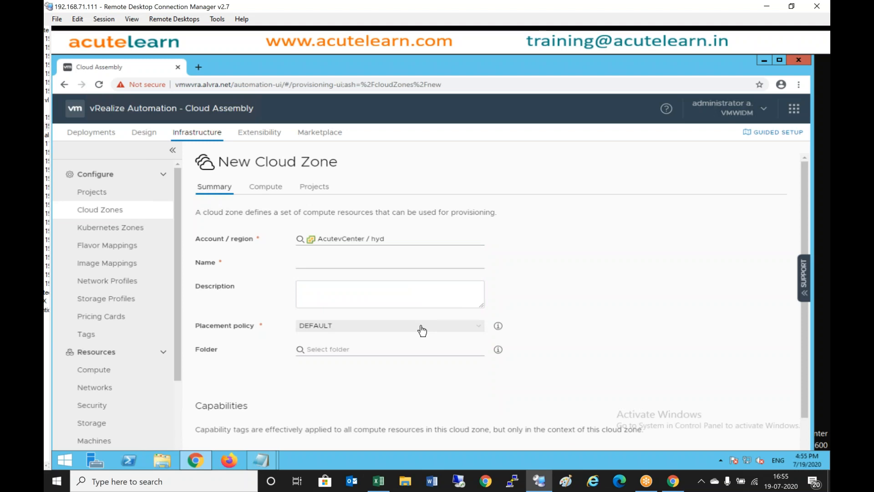
left_click(309, 265)
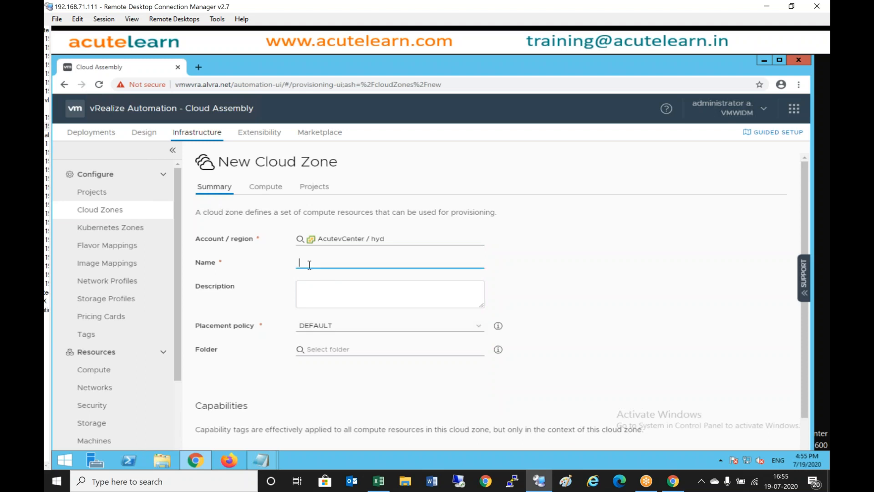
type("vCenter")
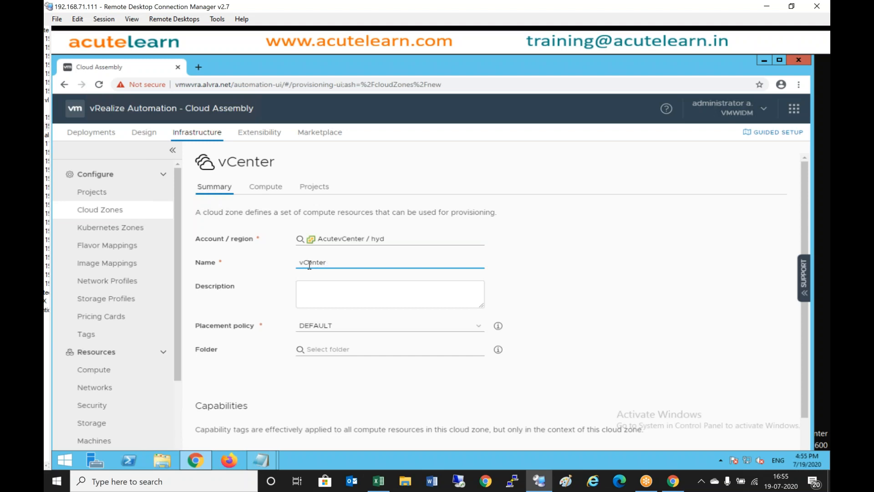
type("-CZ-1")
scroll(454, 337, "down", 1)
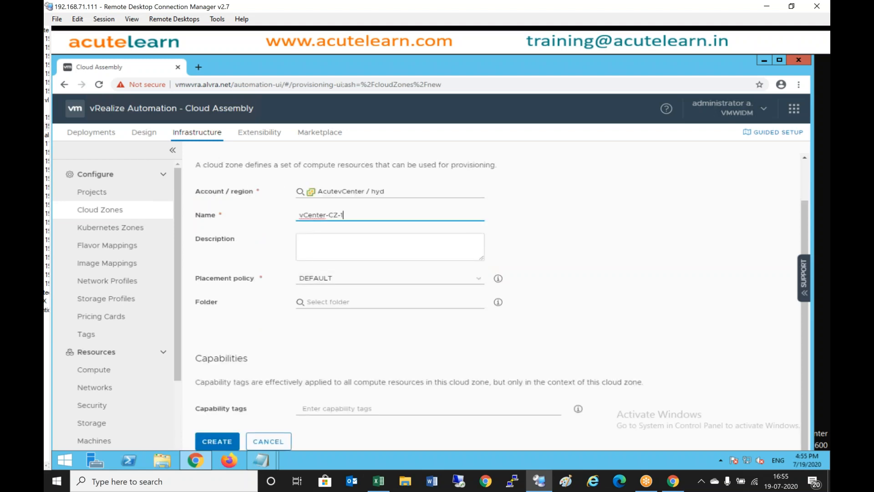
scroll(501, 301, "up", 1)
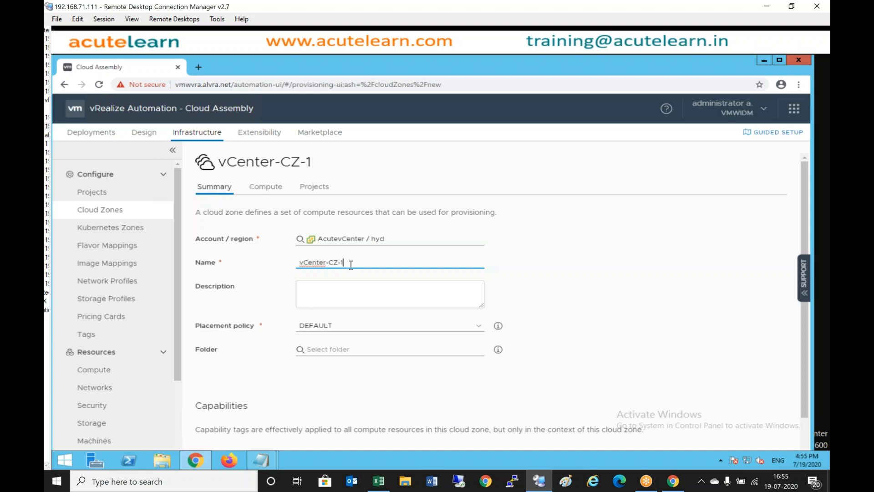
- Include both hosts as the zone's compute and create vCenter-CZ-1
left_click(264, 189)
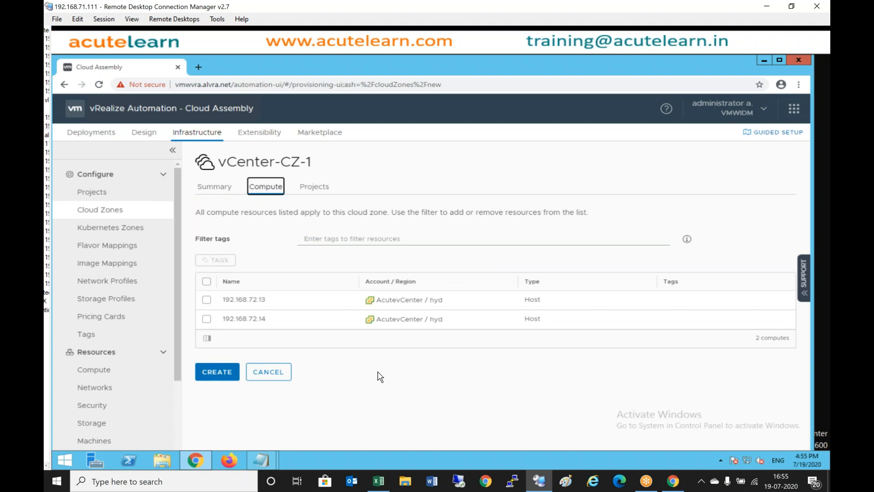
left_click(206, 281)
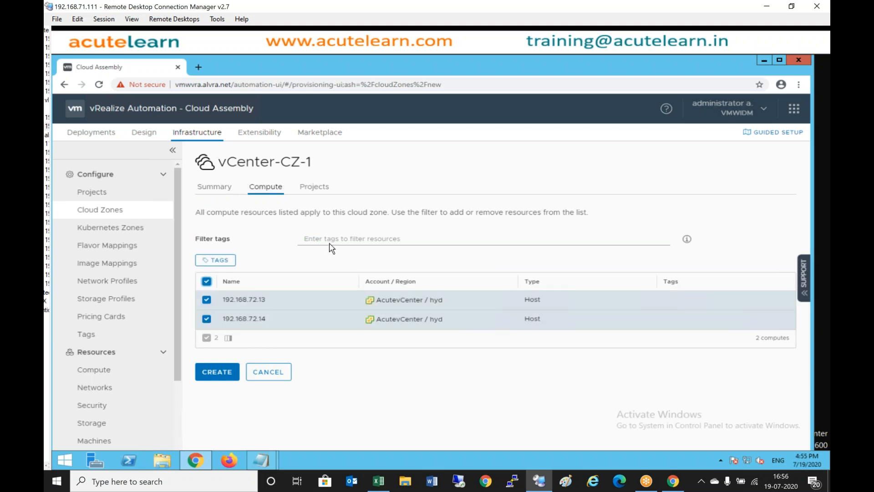
left_click(314, 187)
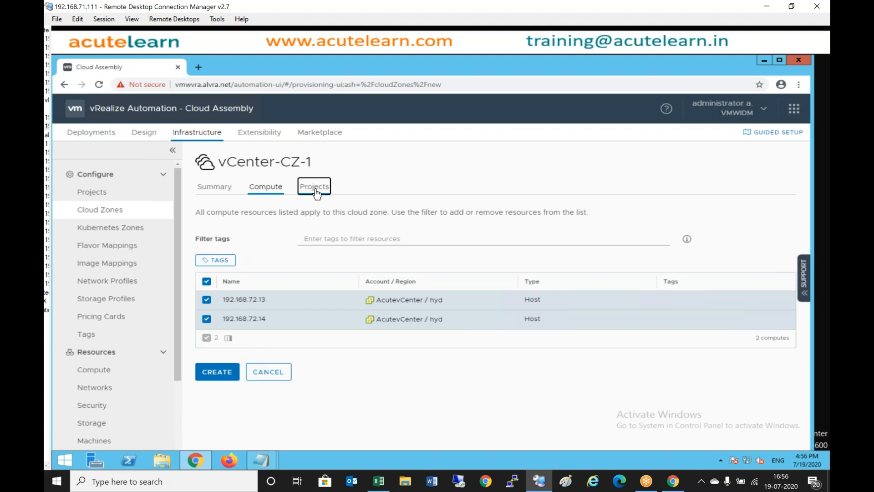
left_click(278, 194)
left_click(216, 378)
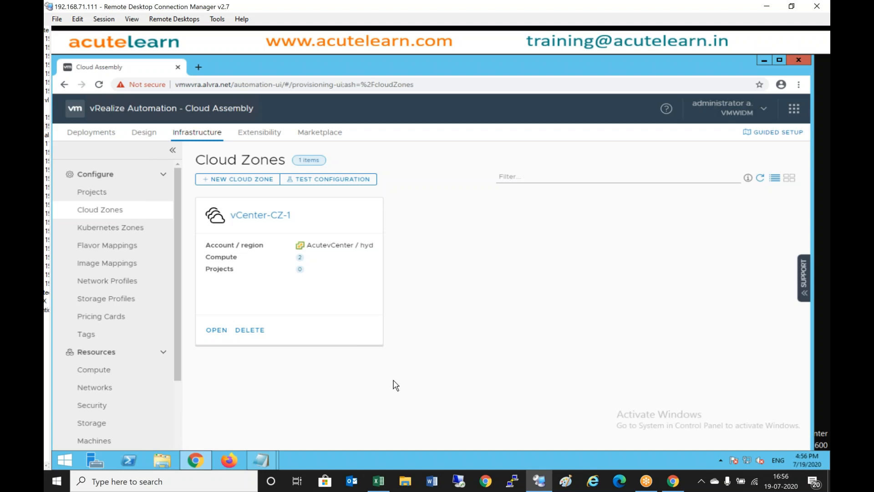
- Start a new cloud zone on AcuteAWS / ap-east-1 named AWS-ap-east-1
left_click(240, 180)
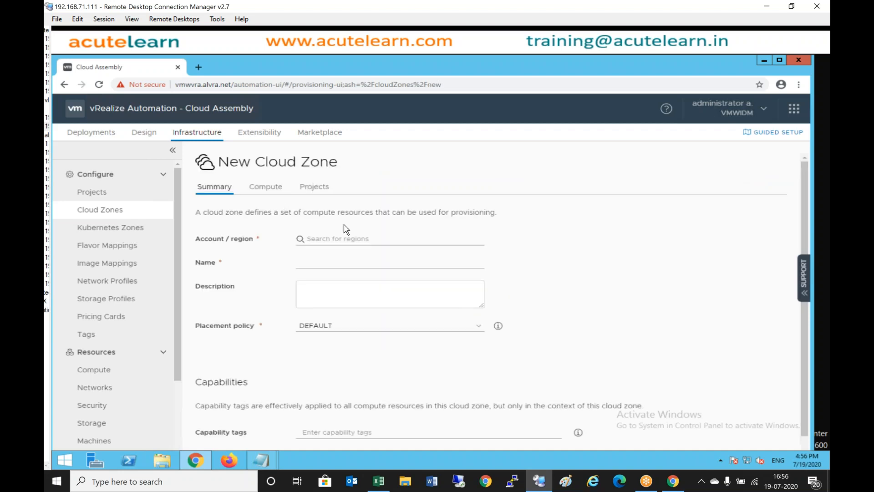
left_click(336, 240)
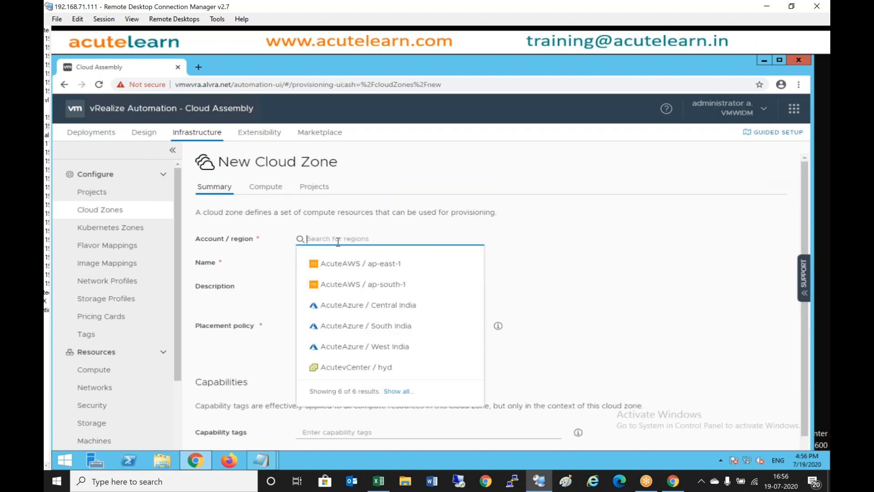
left_click(401, 270)
left_click(399, 259)
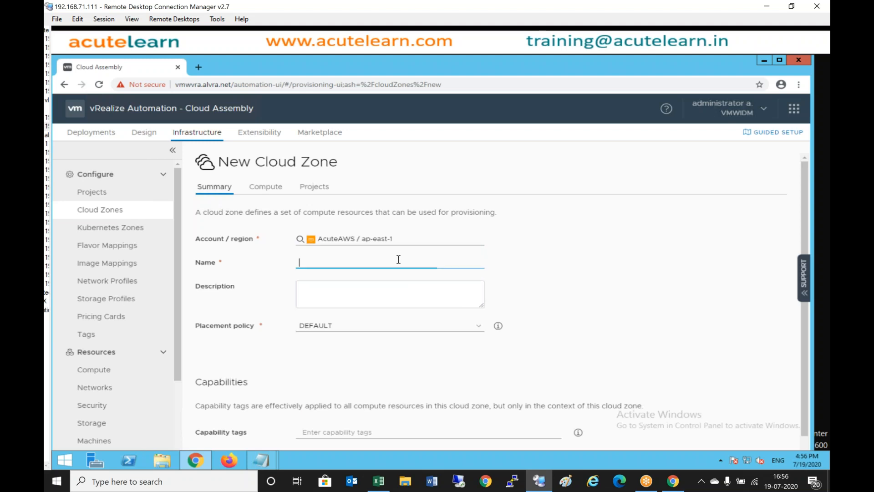
type("AWS-A")
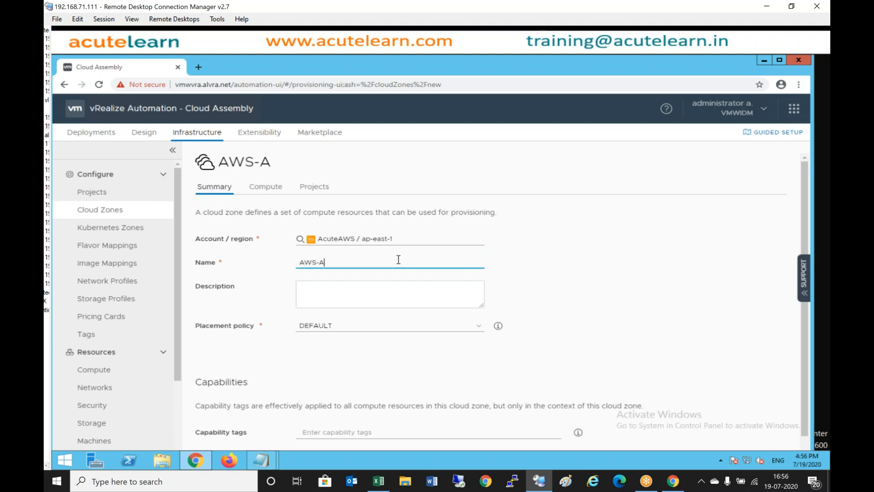
type("e")
key("BackSpace")
key("BackSpace")
type("ap-east")
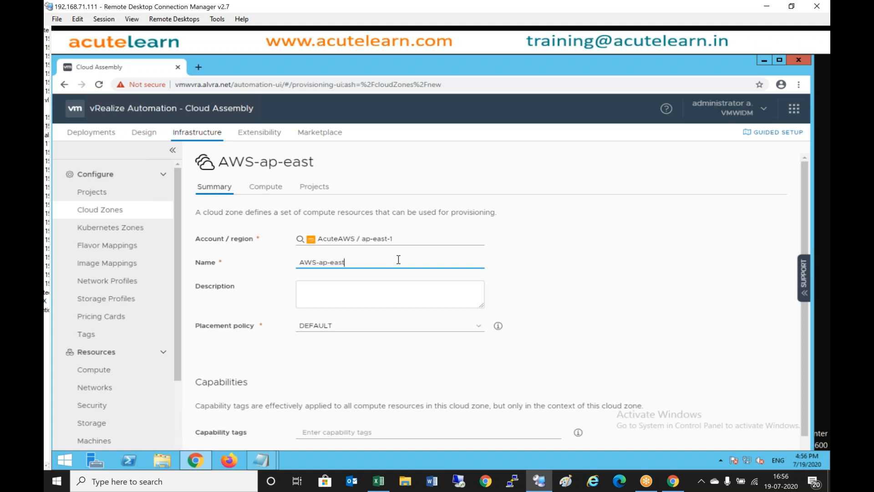
type("-1")
- Review the Compute and Projects tabs, then create the AWS-ap-east-1 zone
scroll(399, 260, "down", 1)
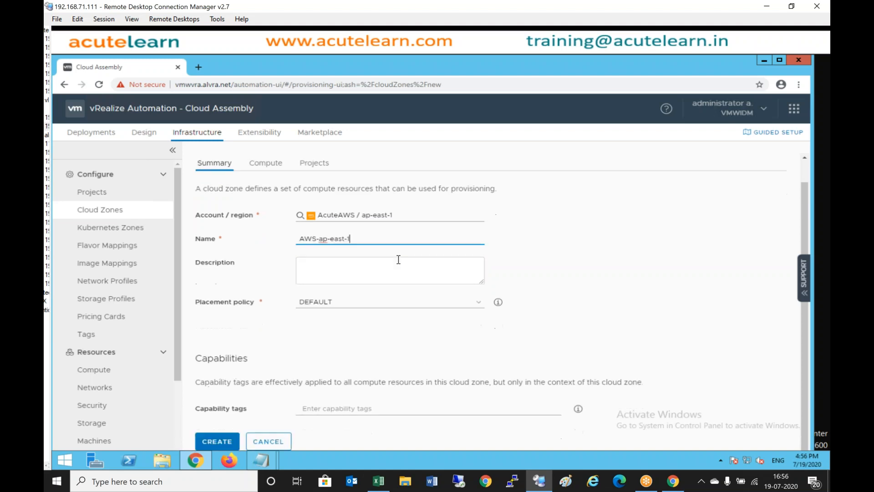
scroll(399, 258, "up", 1)
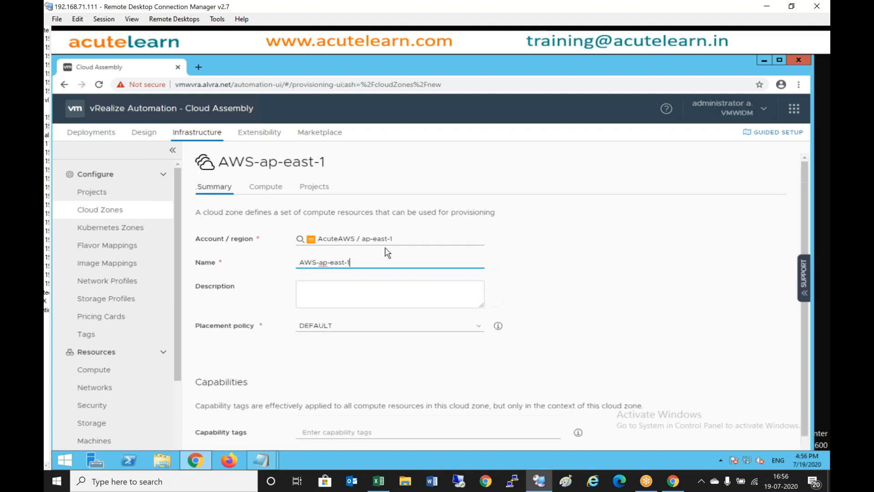
left_click(274, 192)
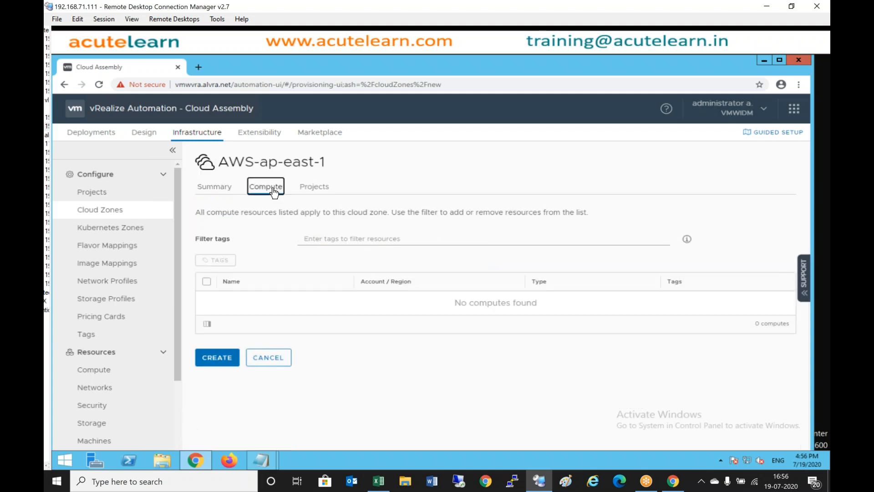
left_click(313, 188)
left_click(235, 190)
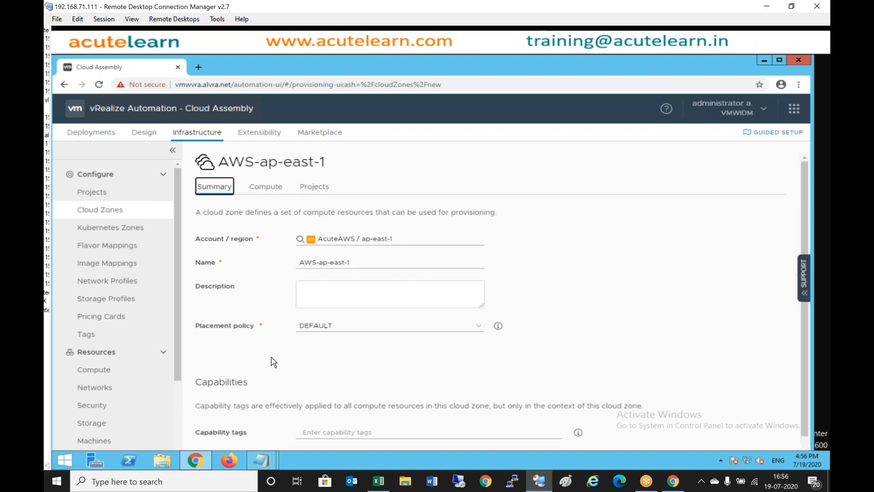
scroll(273, 361, "down", 1)
left_click(219, 441)
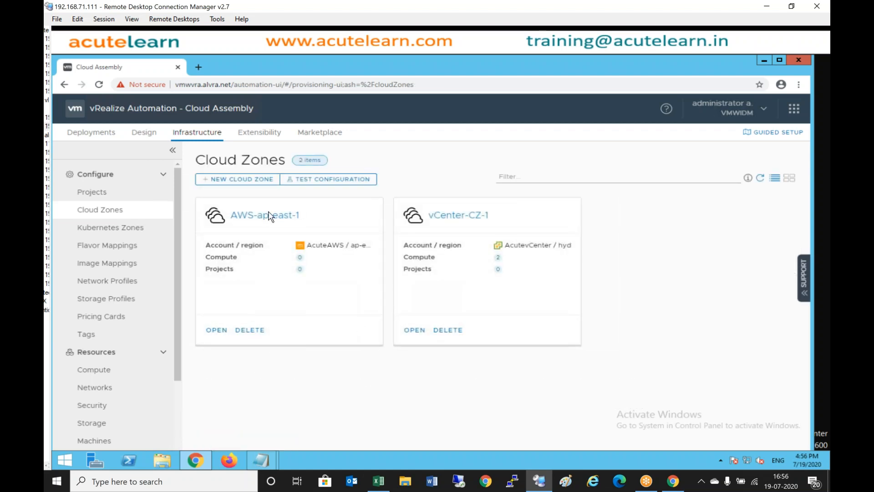
- Search for and pick AcuteAWS / ap-south-1, name the zone AWS-AP-South-1-CZ, and create it
left_click(260, 179)
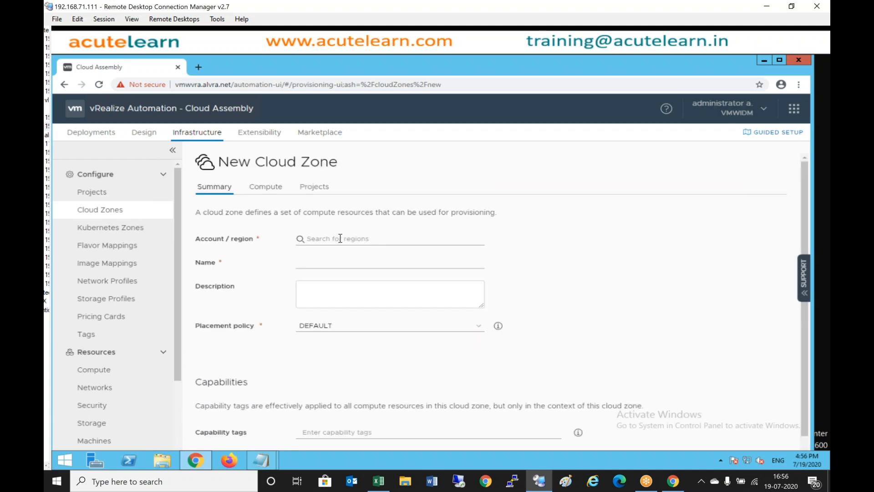
left_click(340, 238)
type("A")
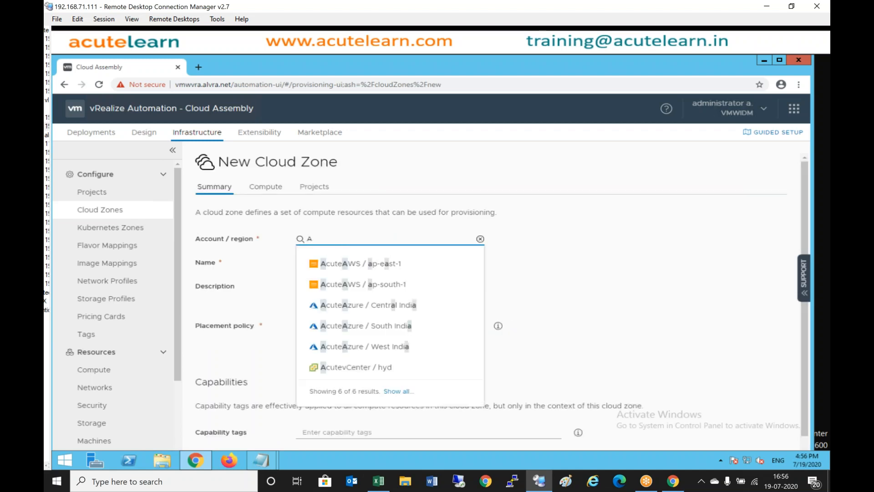
left_click(364, 284)
right_click(351, 263)
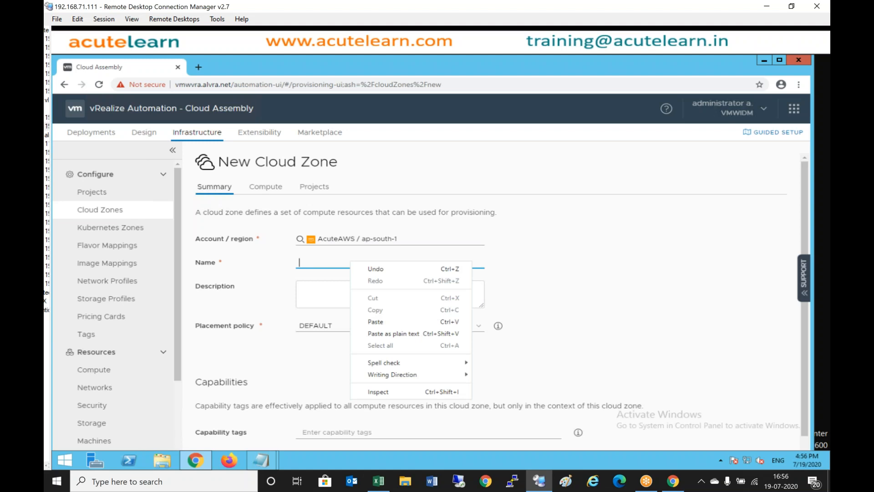
left_click(317, 268)
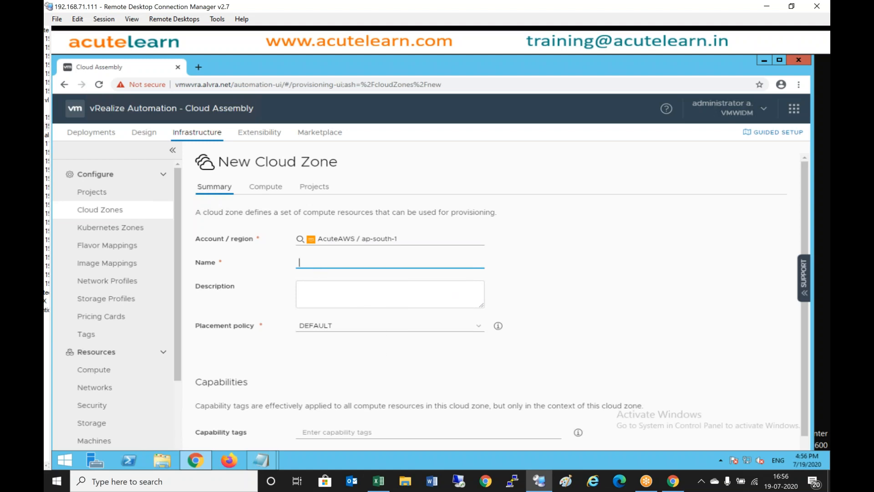
type("AWS")
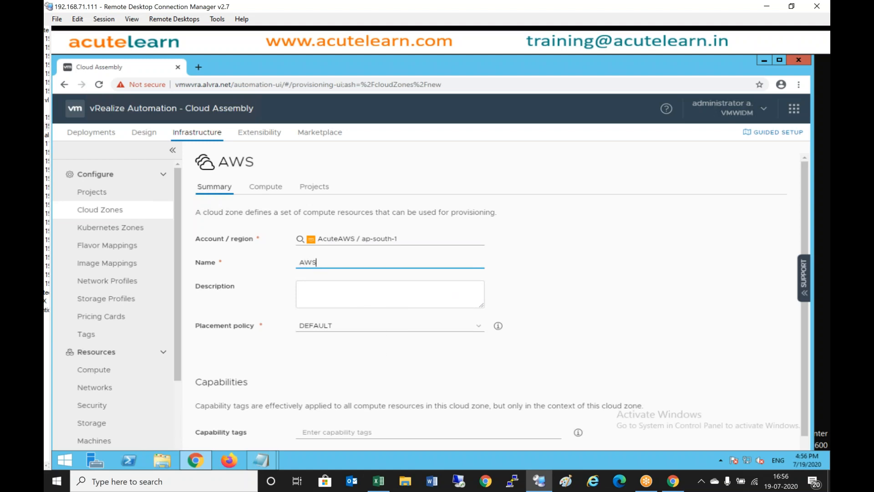
type("-AP-South")
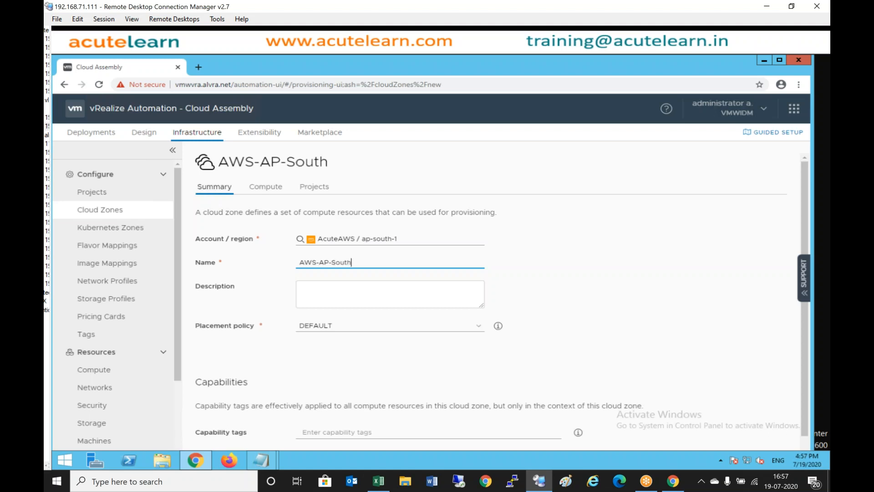
type("-1-CZ")
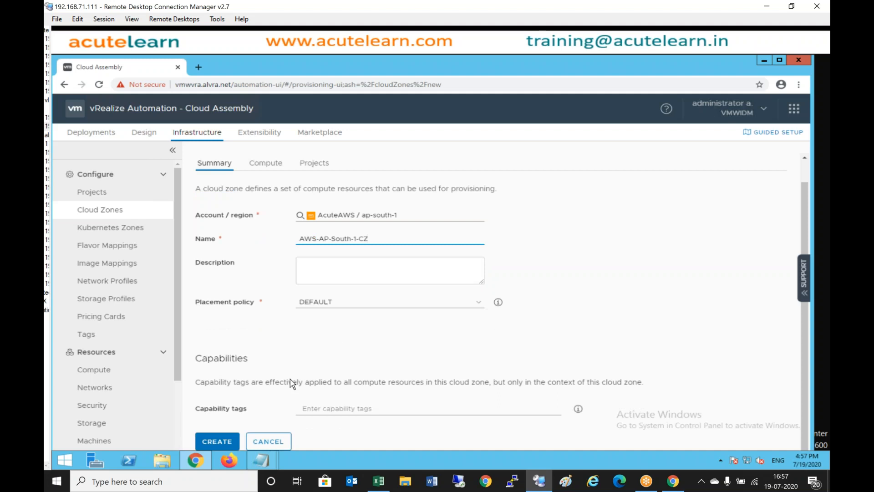
left_click(214, 440)
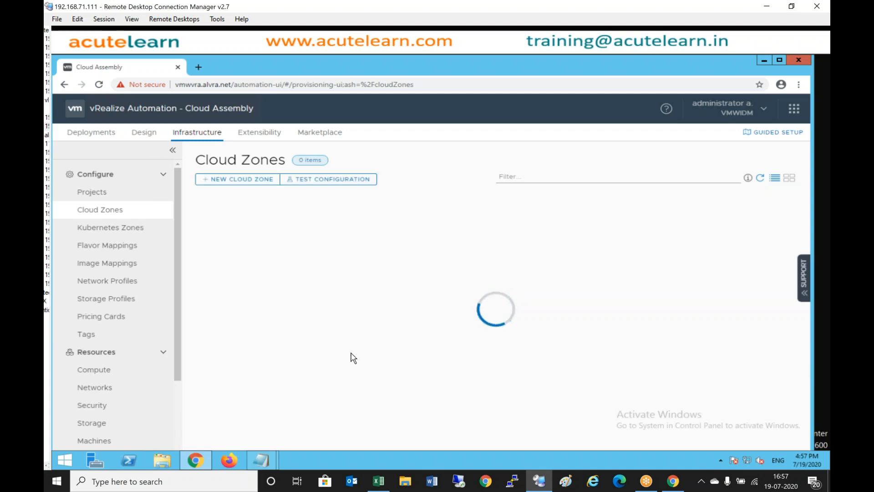
- Create AZure-CI-CZ on AcuteAzure / Central India, then begin another new cloud zone
left_click(233, 179)
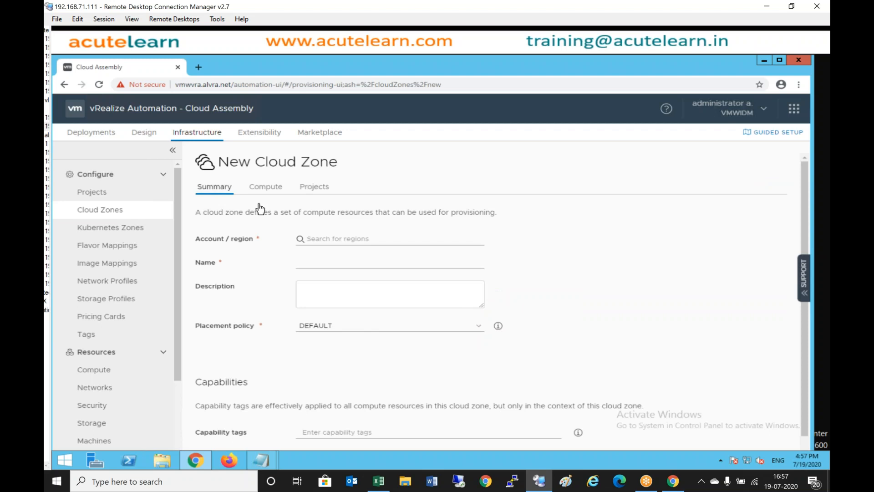
left_click(340, 238)
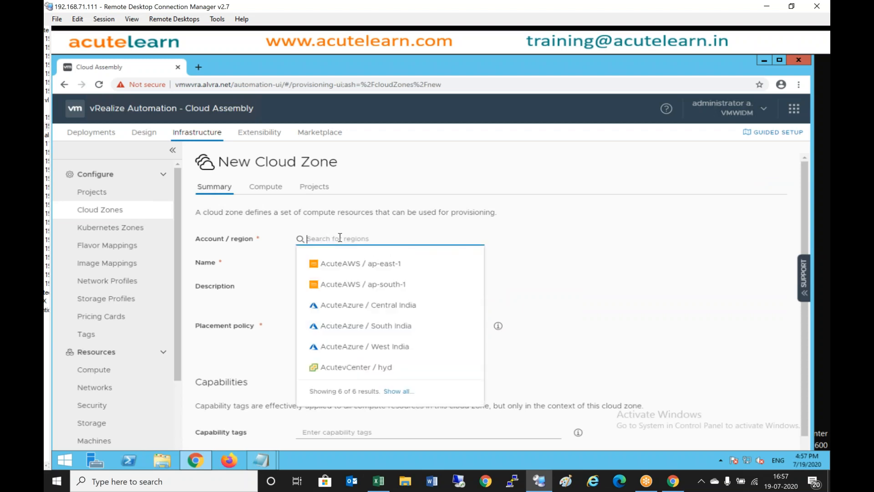
left_click(355, 306)
left_click(318, 265)
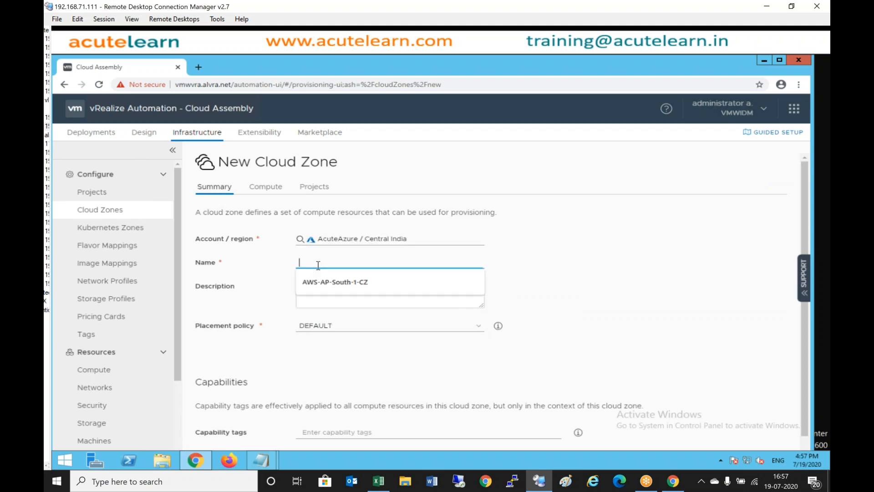
type("AZ")
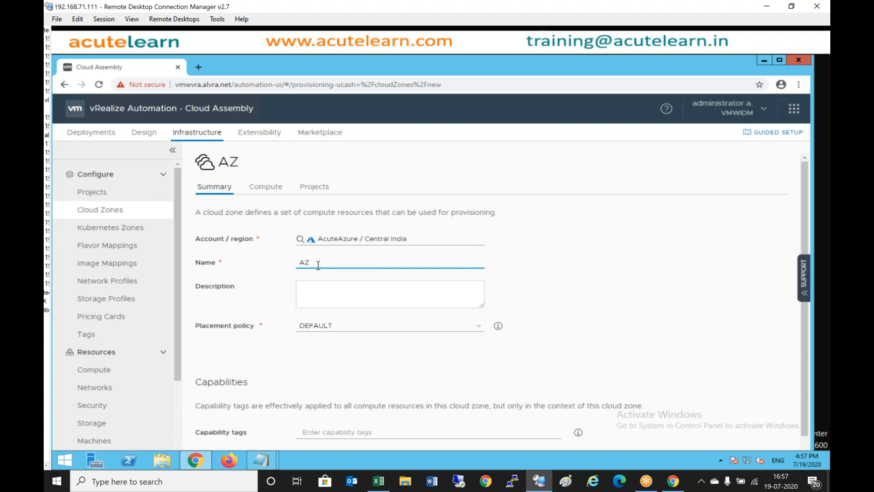
type("ure-CI-CZ")
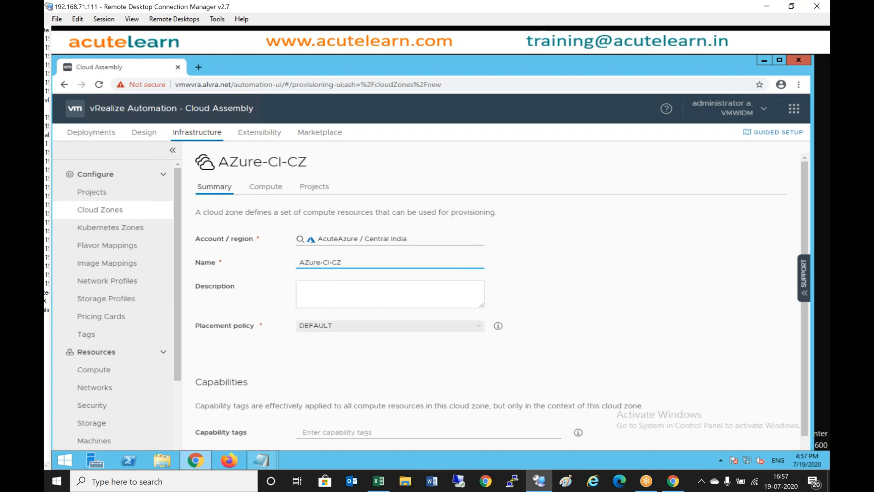
scroll(260, 376, "down", 1)
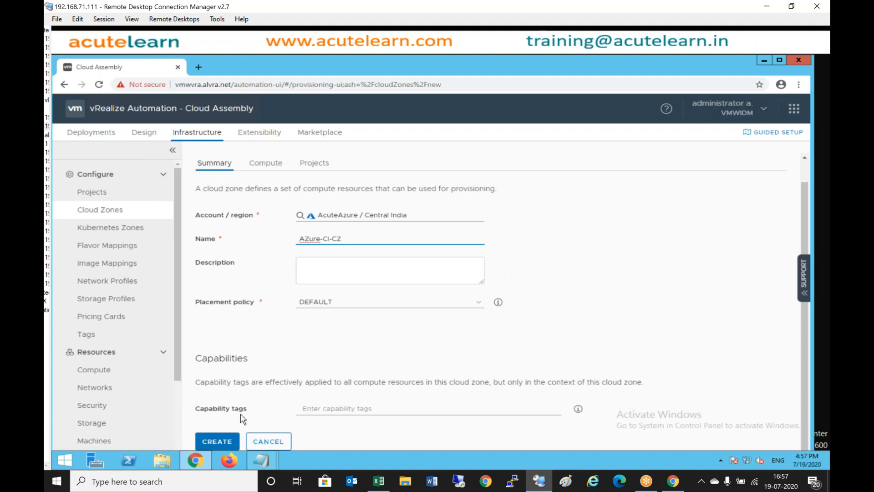
left_click(217, 441)
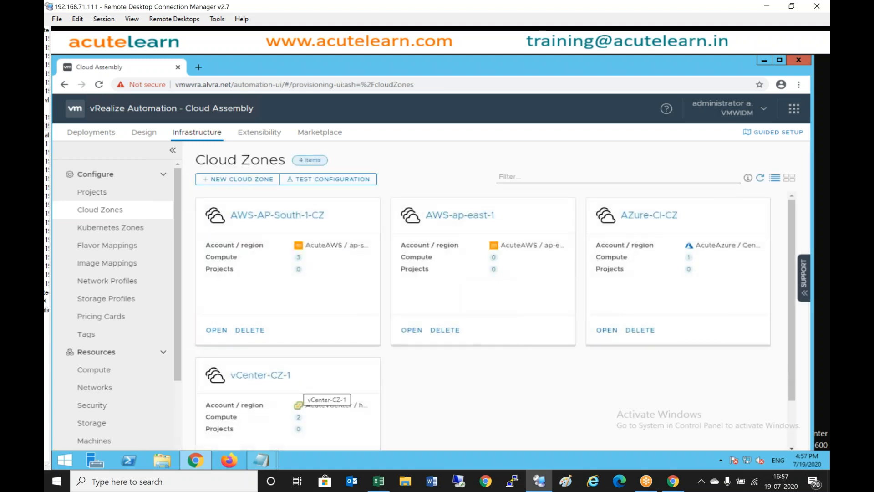
left_click(239, 180)
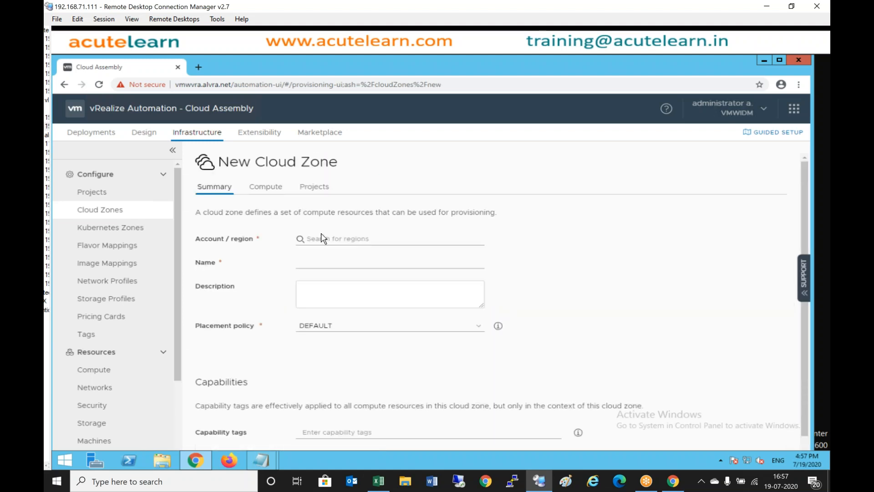
- Create the AZure-SI-CZ cloud zone on AcuteAzure / South India
left_click(357, 238)
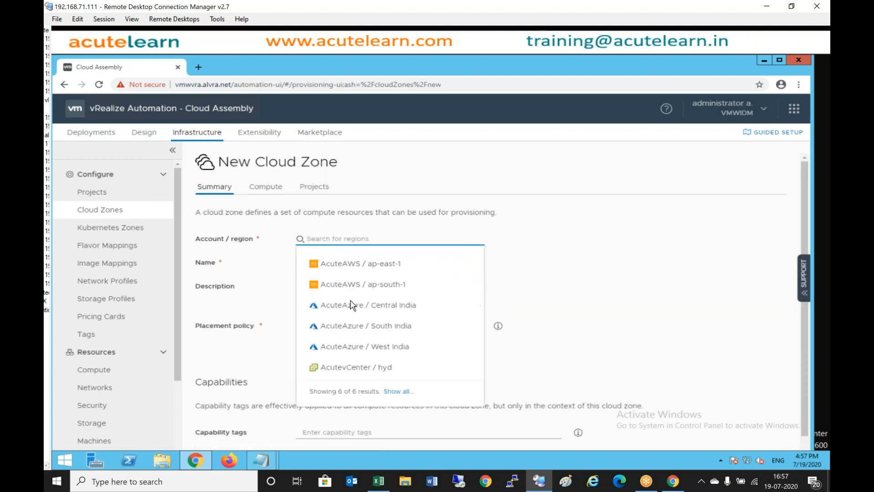
left_click(359, 335)
left_click(312, 266)
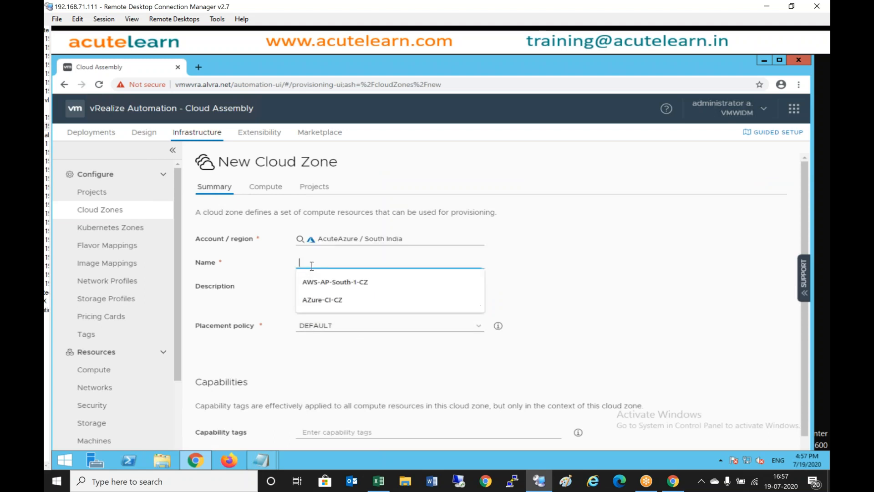
type("AZ")
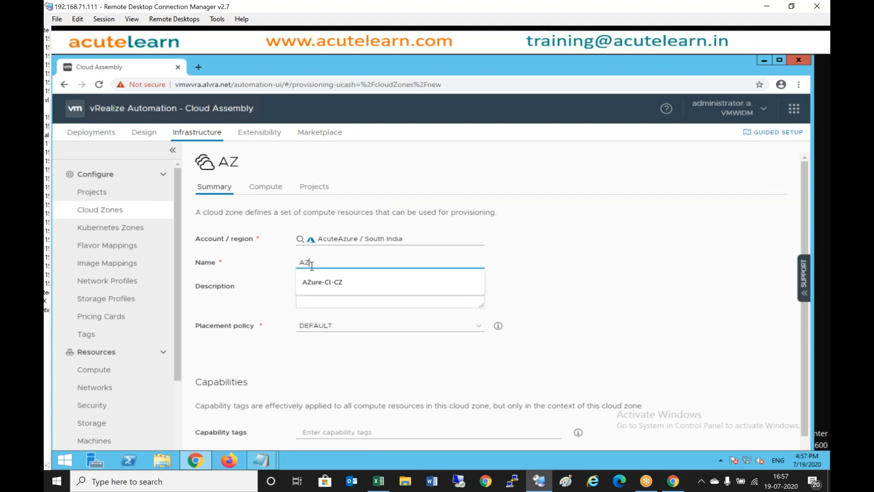
type("ure-SI-CZ")
scroll(311, 266, "down", 2)
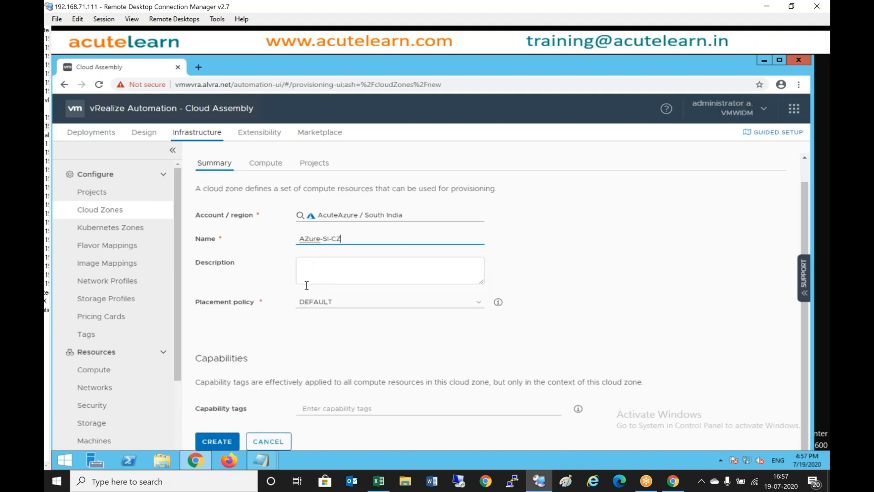
left_click(217, 443)
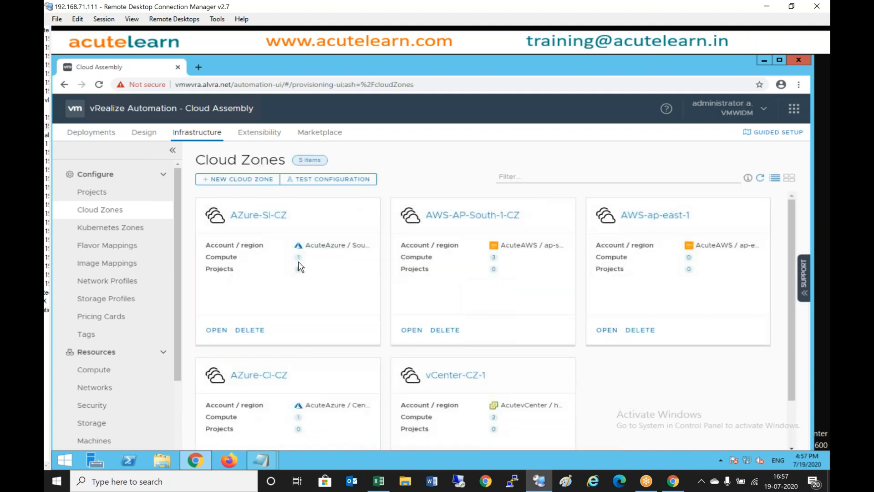
left_click(233, 181)
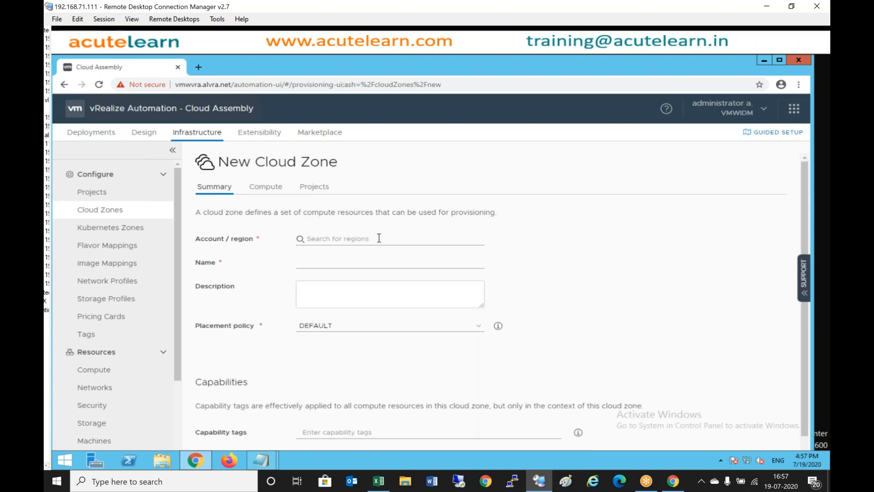
- Create cloud zone Azure-WI-CZ on AcuteAzure / West India, fixing the mistyped name
left_click(379, 238)
left_click(364, 346)
left_click(363, 264)
type("Azure")
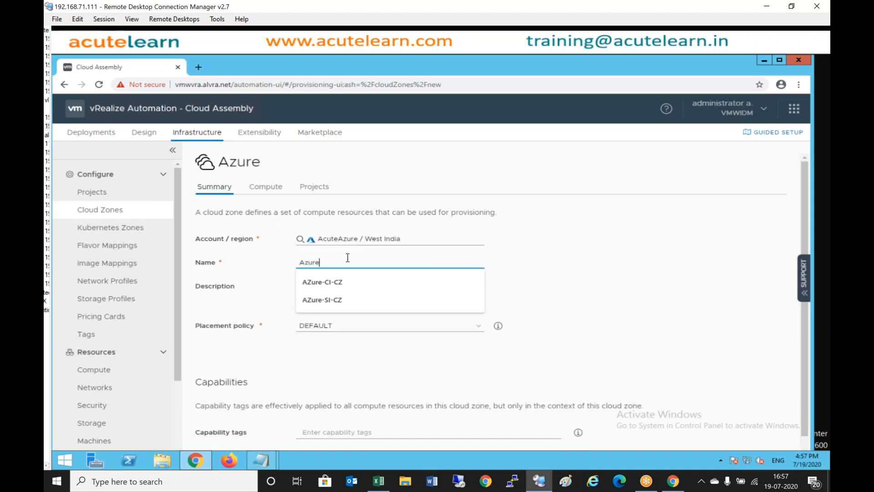
type("-C")
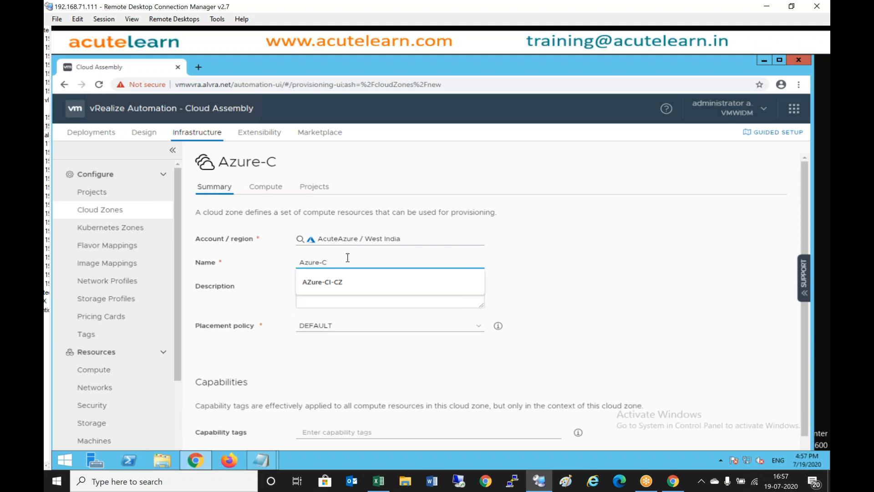
type("I")
key("BackSpace")
key("BackSpace")
type("SI")
type("-")
key("BackSpace")
key("BackSpace")
key("BackSpace")
type("WI-")
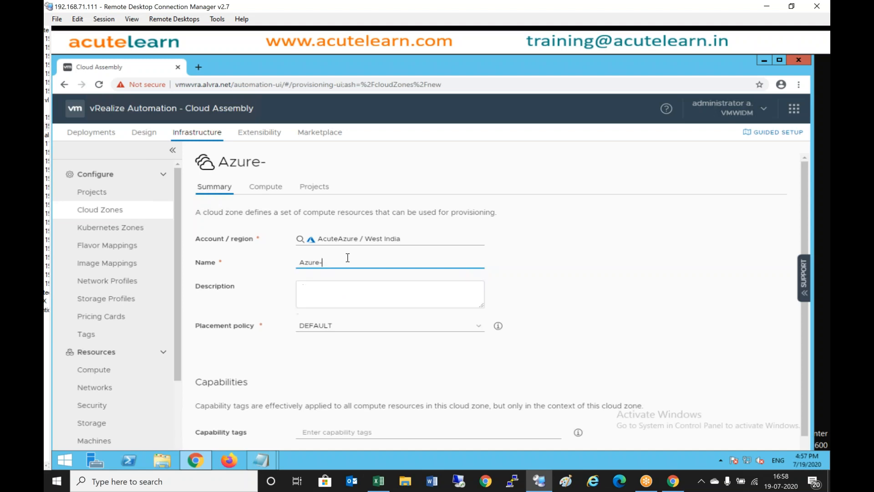
type("CZ")
scroll(348, 257, "down", 1)
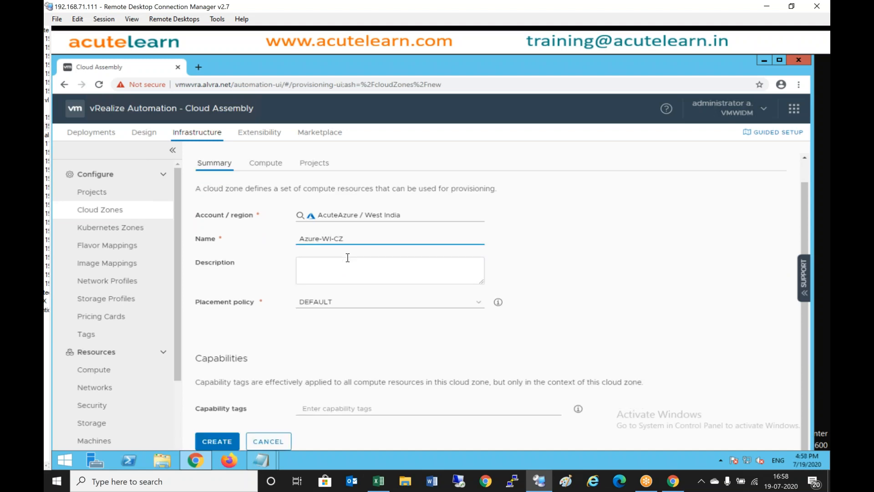
left_click(216, 441)
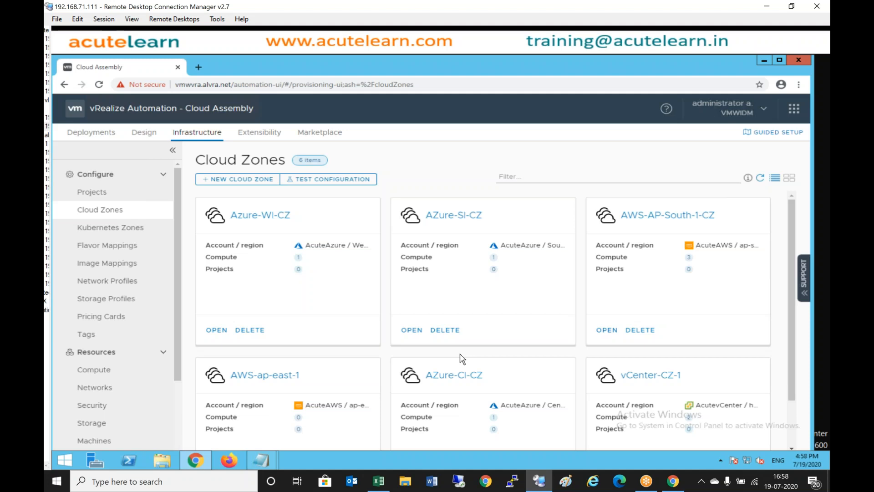
- From Projects, start a new project named HR-Team and go to its user settings
left_click(117, 196)
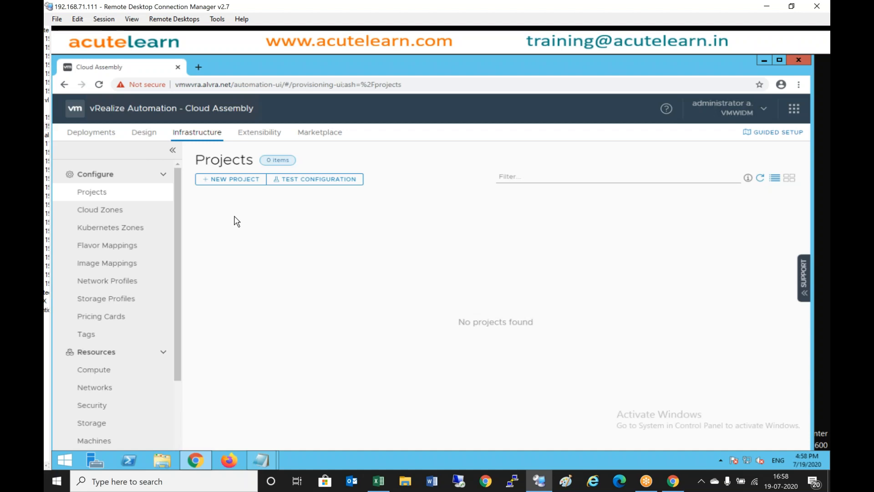
left_click(233, 181)
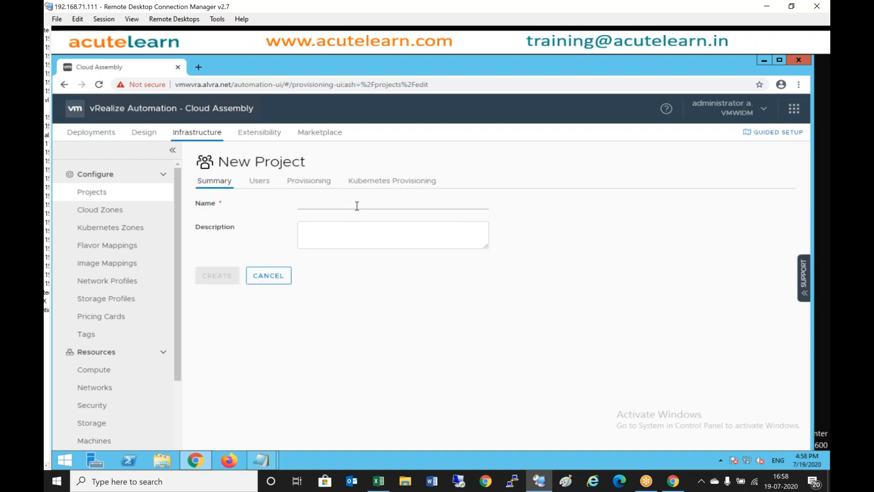
left_click(357, 205)
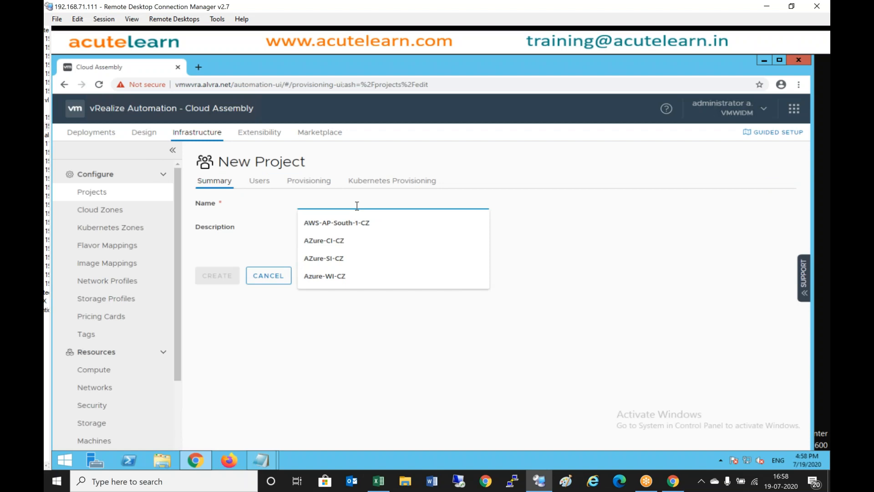
type("HR-Temam")
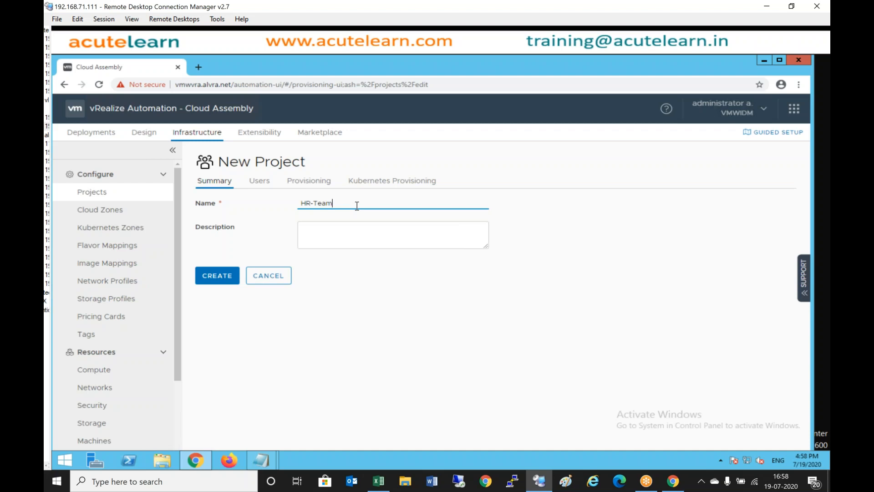
left_click(260, 180)
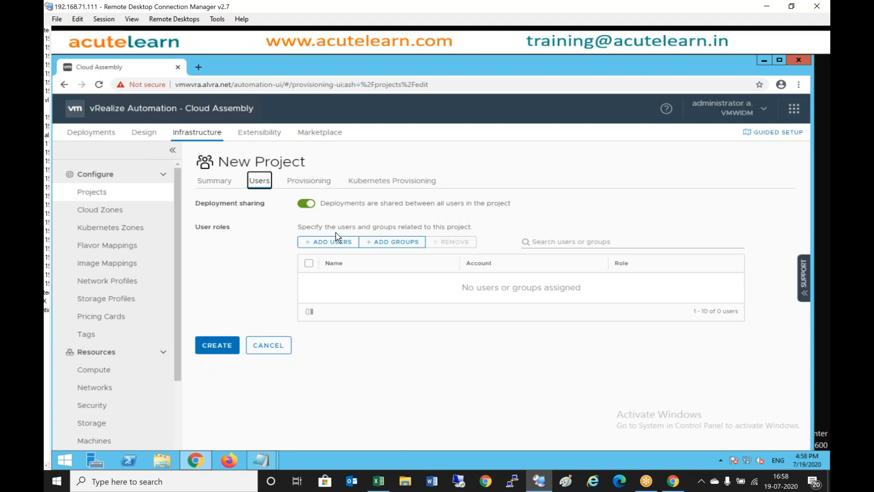
- Enter vrauser1 in the Add Users dialog, clearing the unmatched entry
left_click(543, 239)
type("vra")
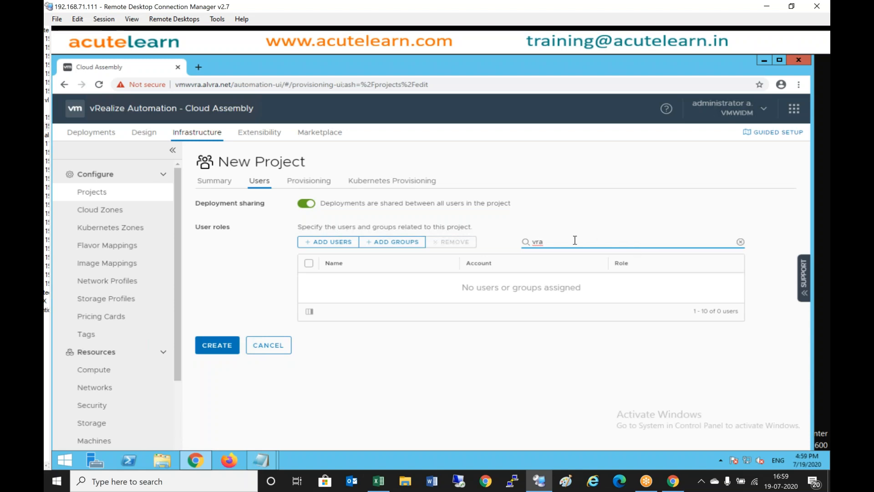
left_click(330, 241)
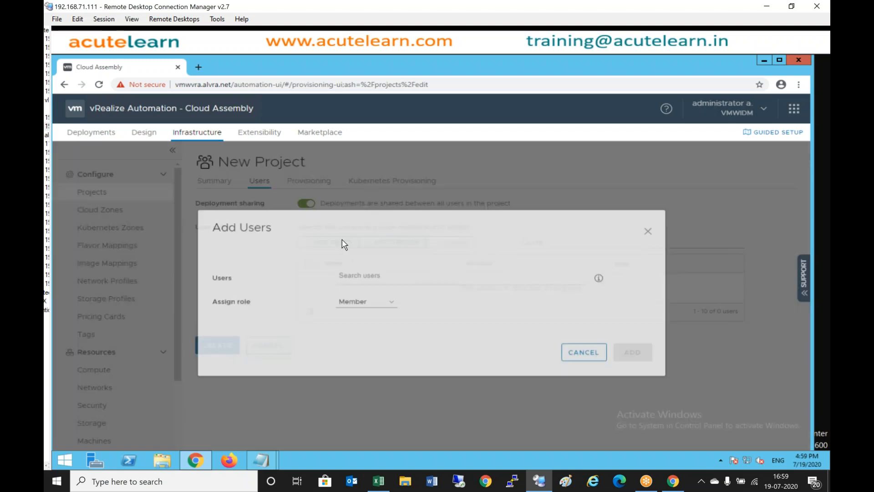
left_click(365, 290)
type("vr")
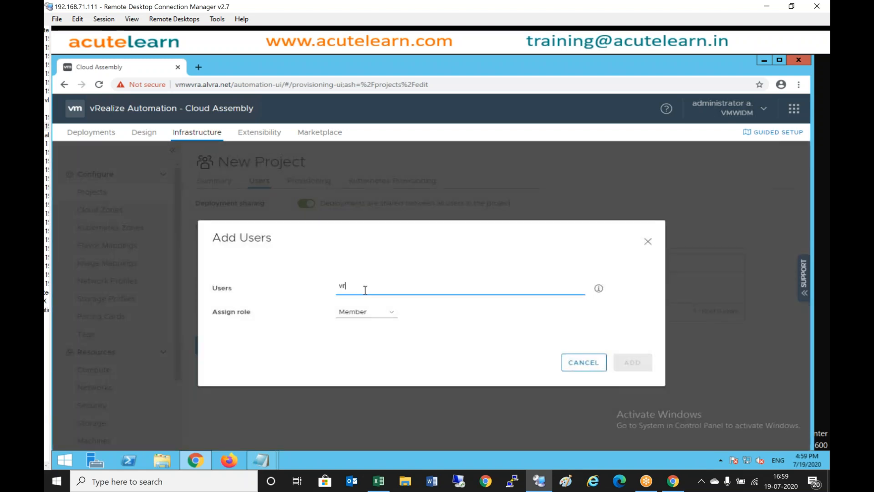
type("auser1")
key("Return")
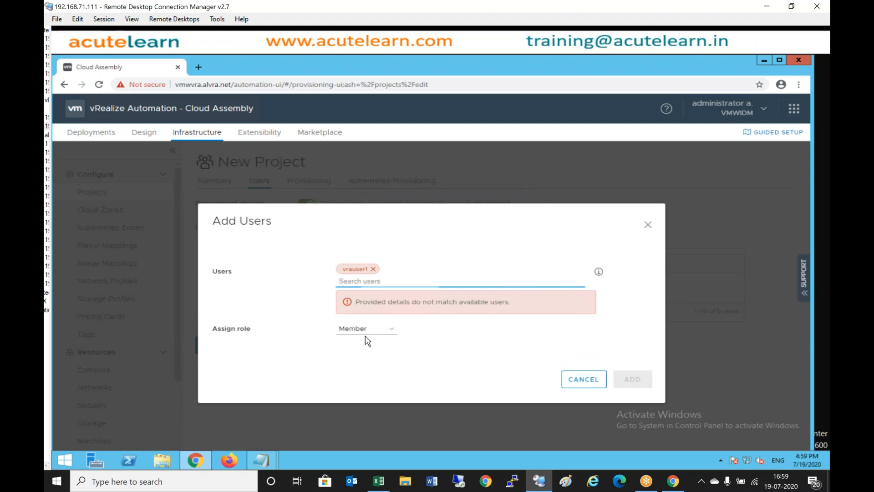
left_click(374, 270)
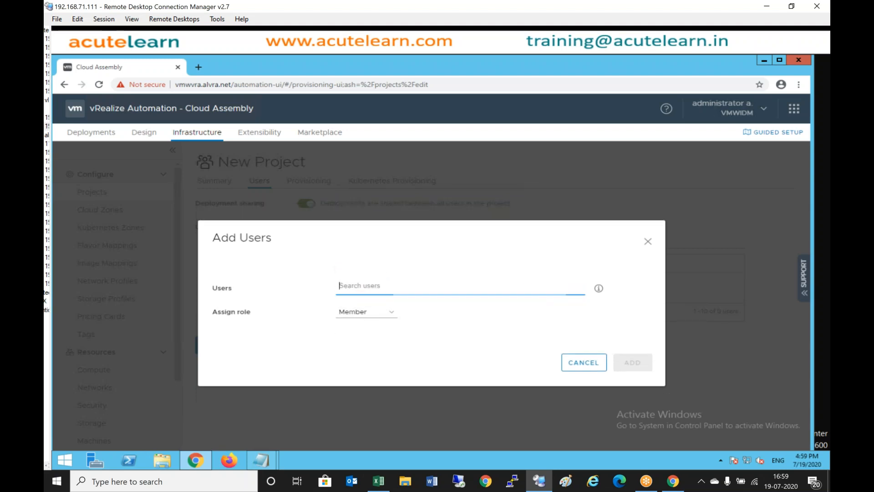
- Keep the Member role and add vrauser1 to the project
left_click(380, 318)
left_click(388, 294)
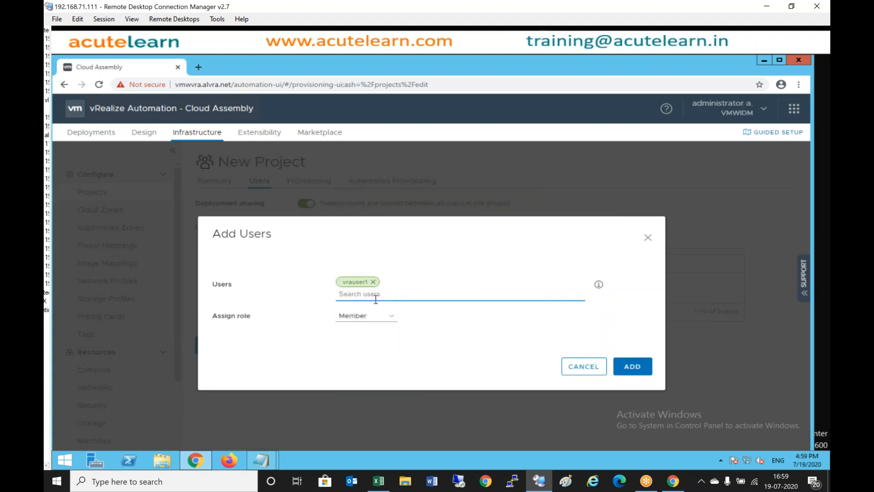
left_click(393, 320)
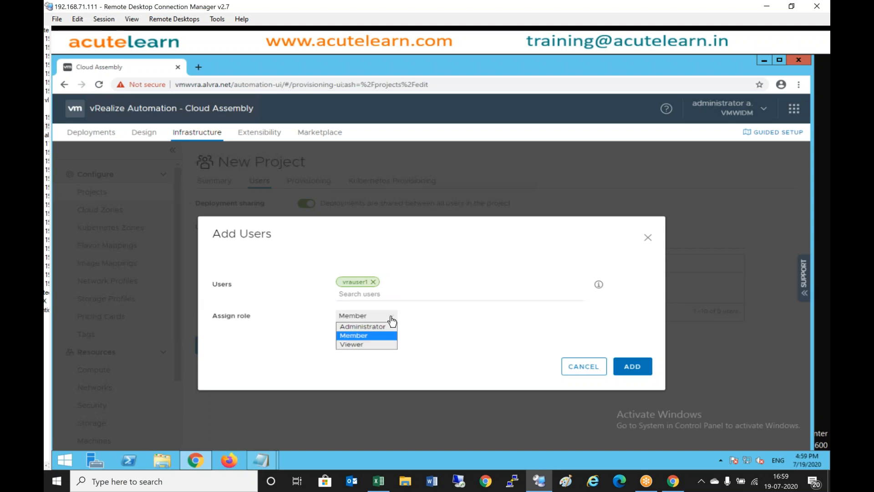
left_click(354, 336)
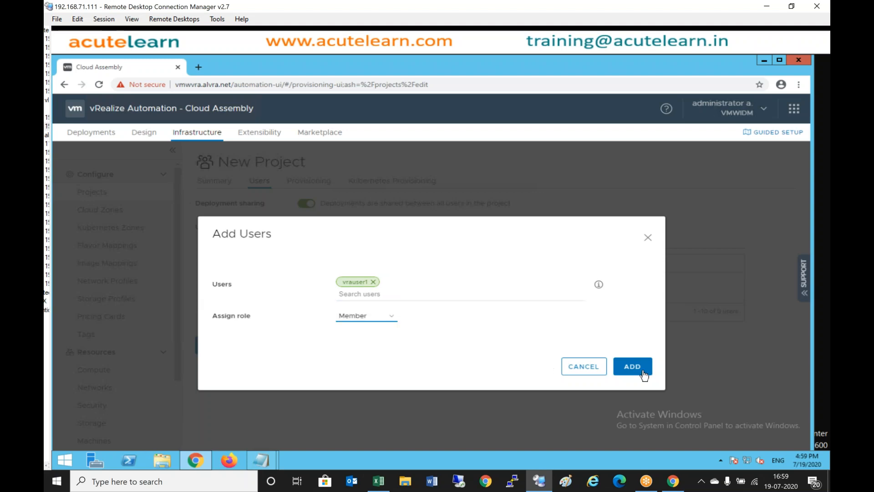
left_click(624, 367)
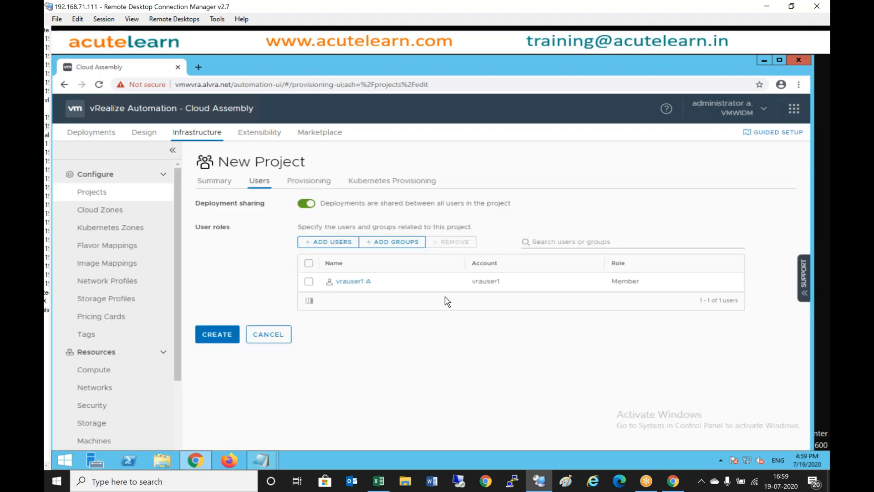
left_click(342, 242)
- Add vrauser2 as a Member, then bring up the project's provisioning settings
left_click(397, 290)
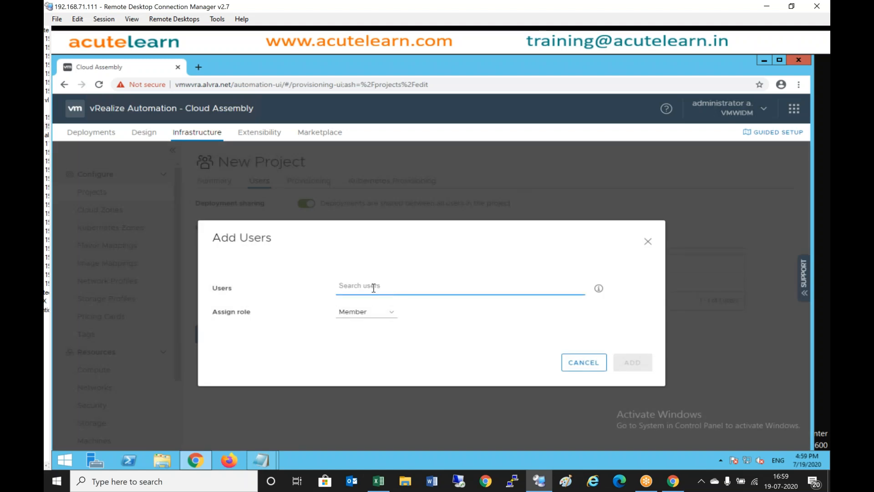
type("vr")
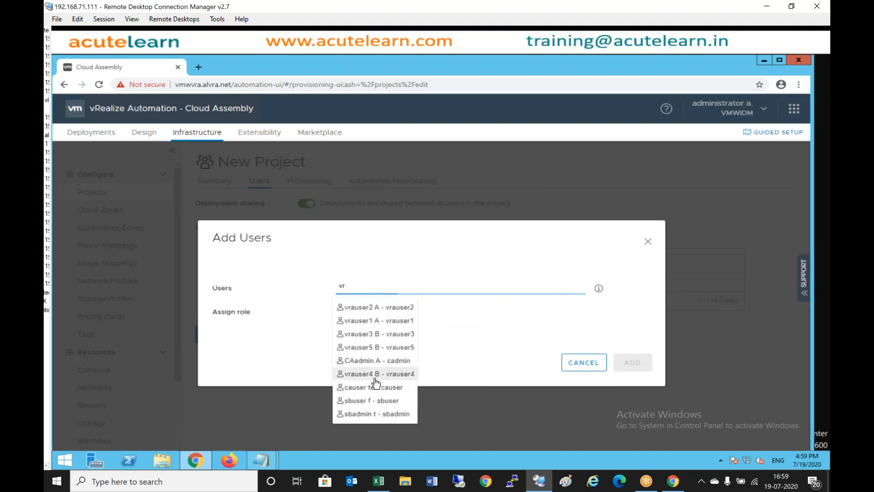
left_click(391, 308)
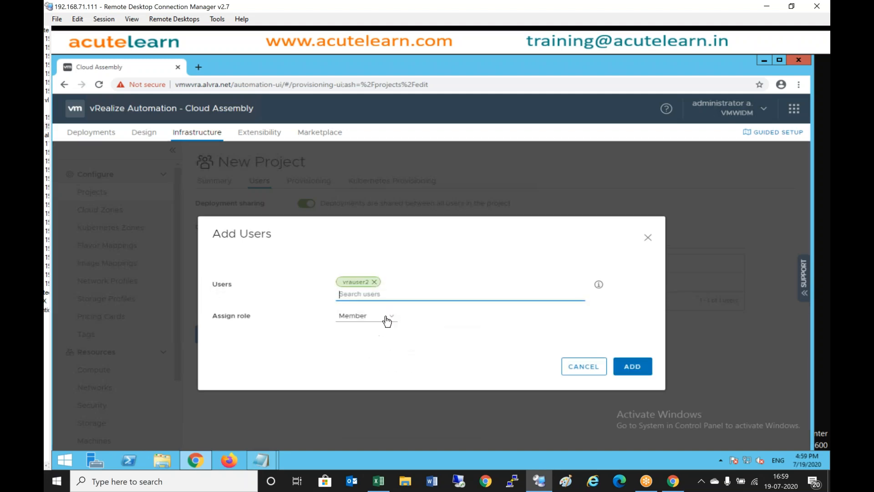
left_click(645, 368)
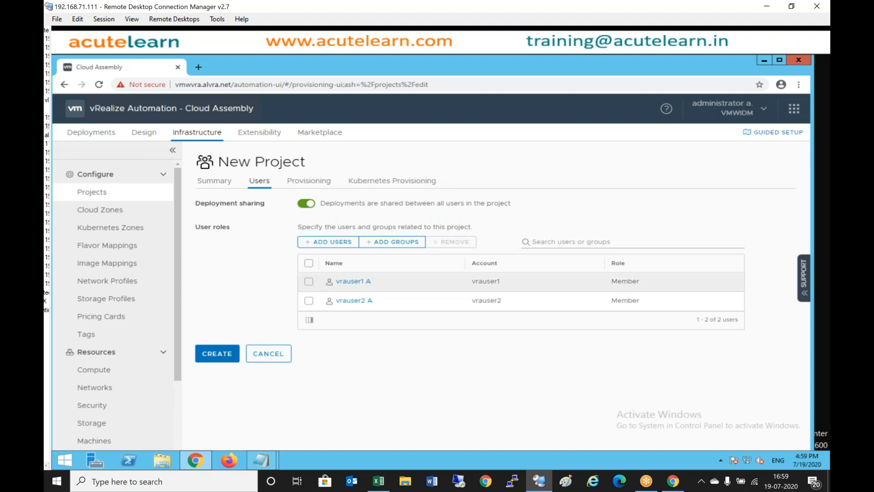
left_click(321, 187)
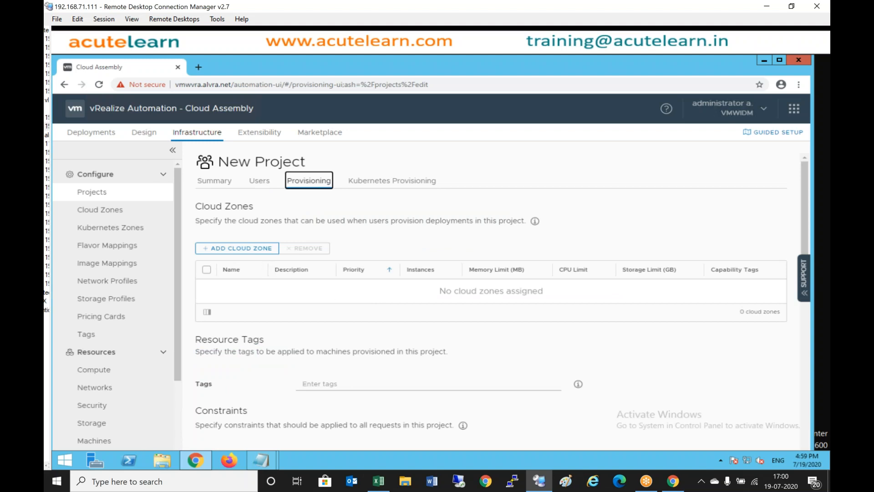
- Assign the vCenter-CZ-1 cloud zone to the HR-Team project
left_click(255, 257)
left_click(267, 252)
left_click(299, 246)
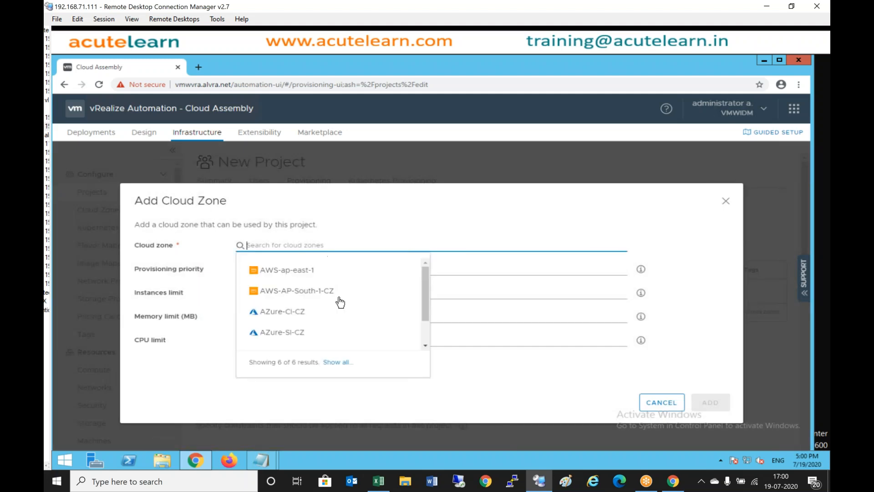
scroll(344, 312, "down", 1)
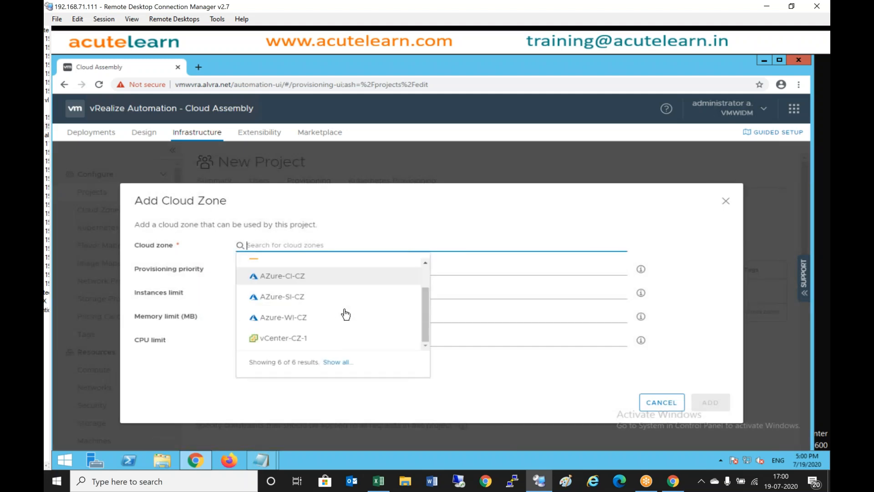
left_click(301, 339)
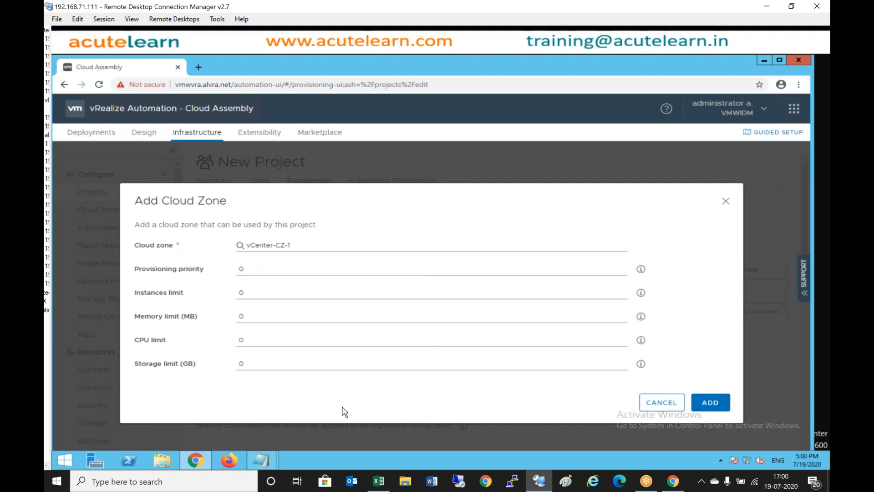
left_click(715, 406)
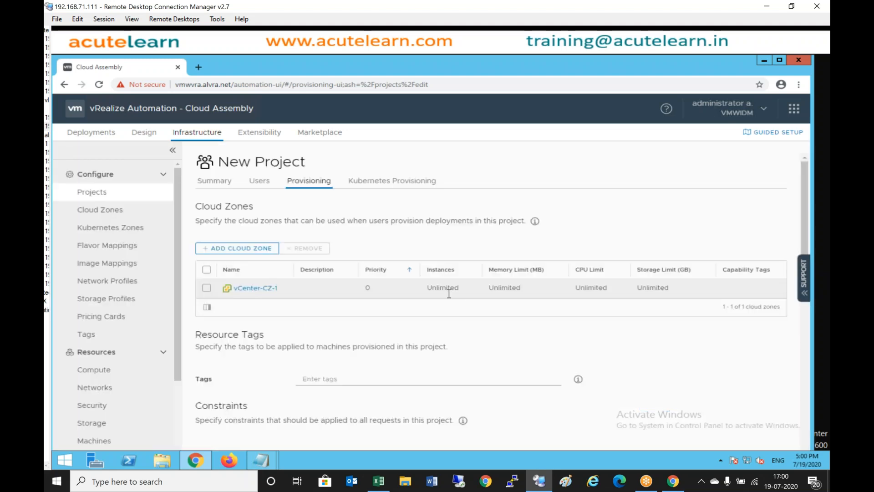
left_click(254, 248)
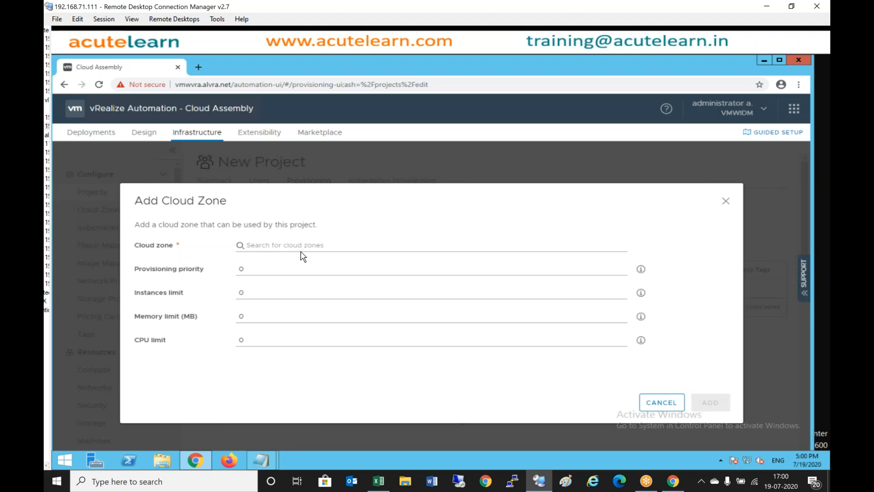
- Add AWS-AP-South-1-CZ as HR-Team's second cloud zone
left_click(304, 245)
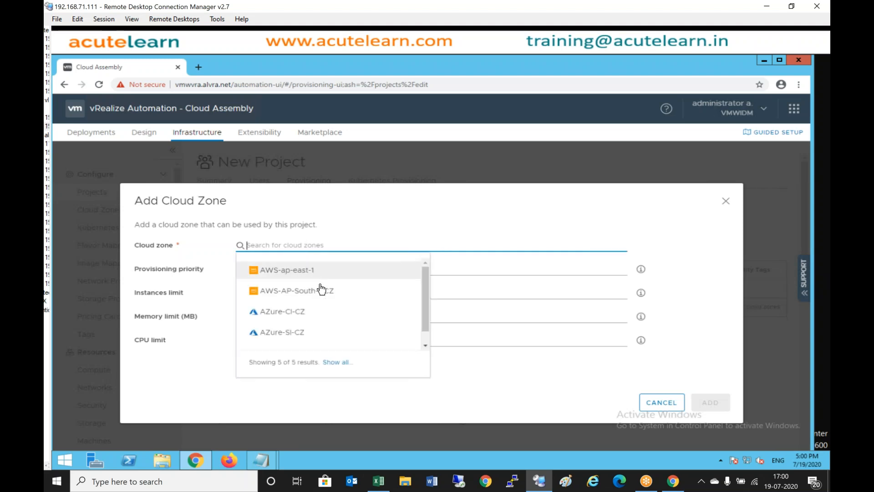
left_click(329, 298)
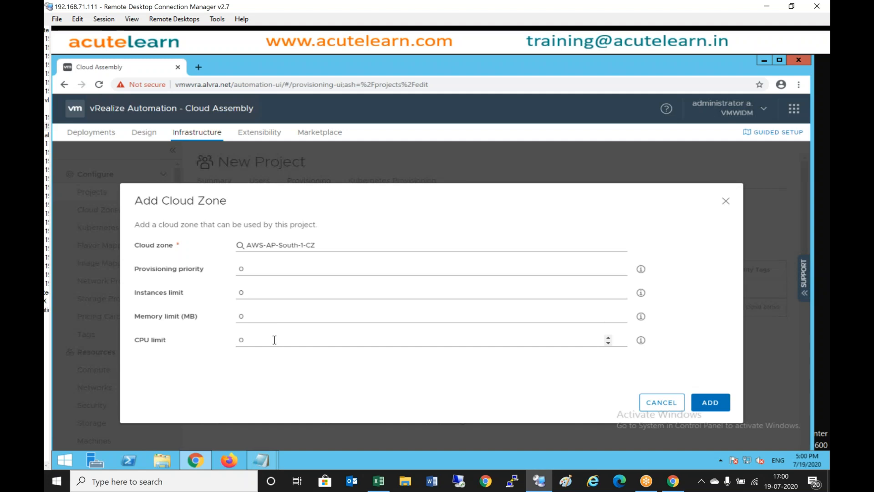
left_click(713, 403)
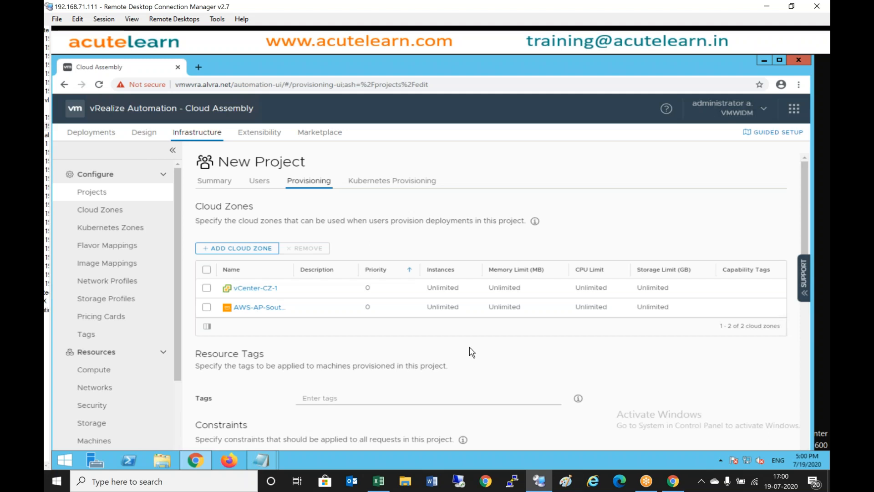
- Create HR-Team with vrauser1, vrauser2, vCenter-CZ-1 and AWS-AP-South-1-CZ
scroll(471, 352, "down", 10)
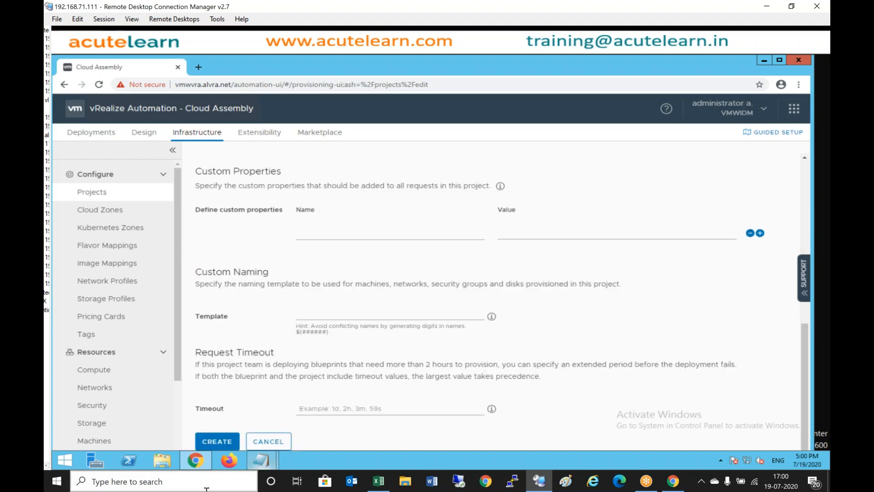
left_click(217, 442)
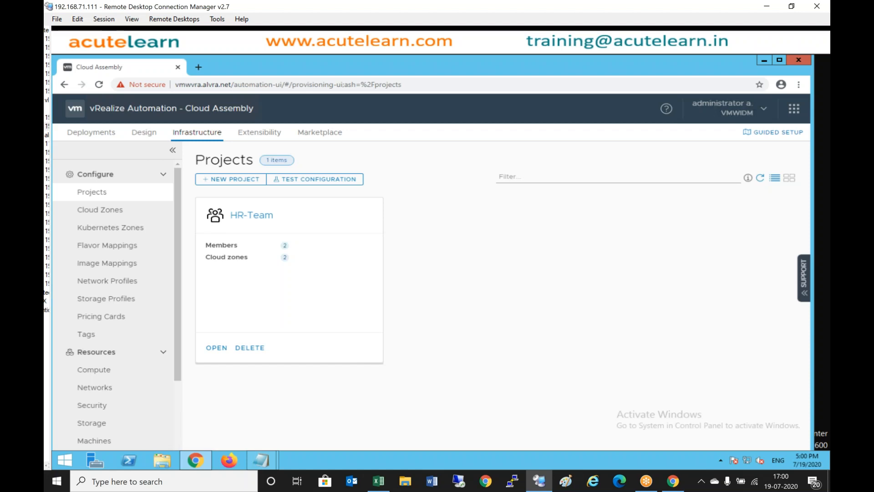
- Start another new project and name it Dotnet-DevelopmentTeam
left_click(252, 180)
left_click(378, 204)
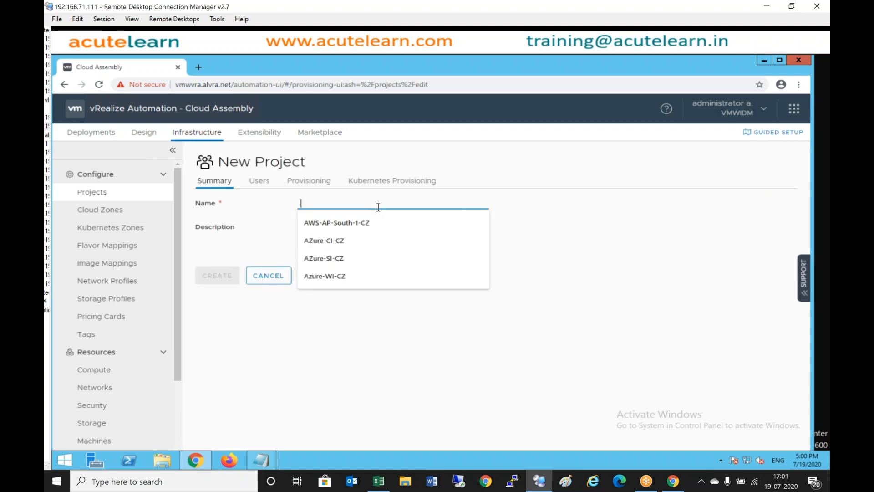
type("Dev")
key("BackSpace")
key("BackSpace")
key("BackSpace")
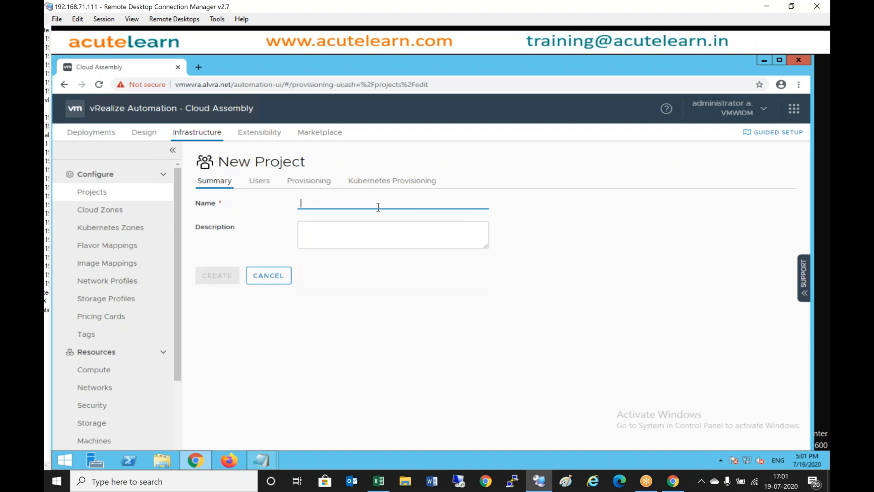
type("Dotnet-Developme")
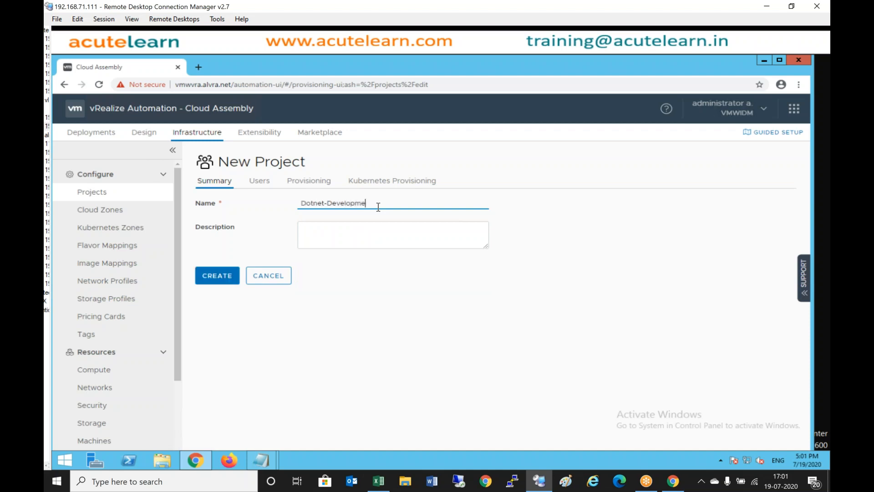
type("tntTeam")
- Add vrauser3 and vrauser4 with the Member role to the Dotnet-DevelopmentTeam users
left_click(259, 181)
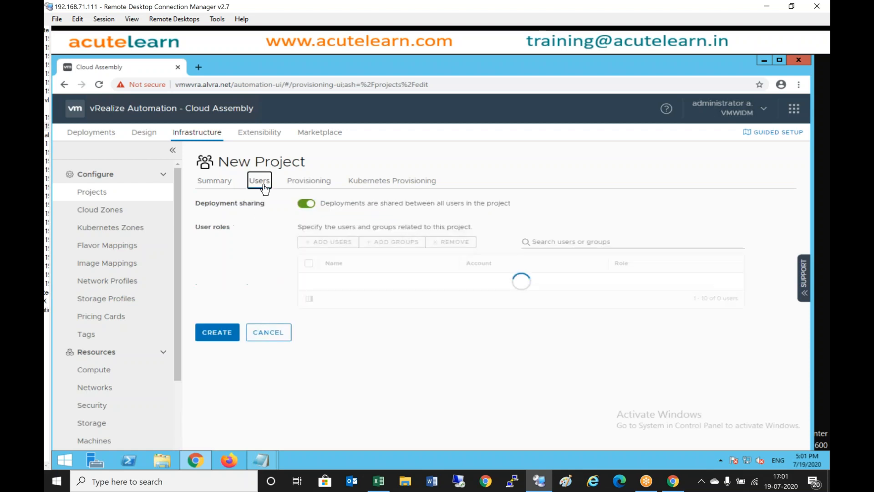
left_click(340, 242)
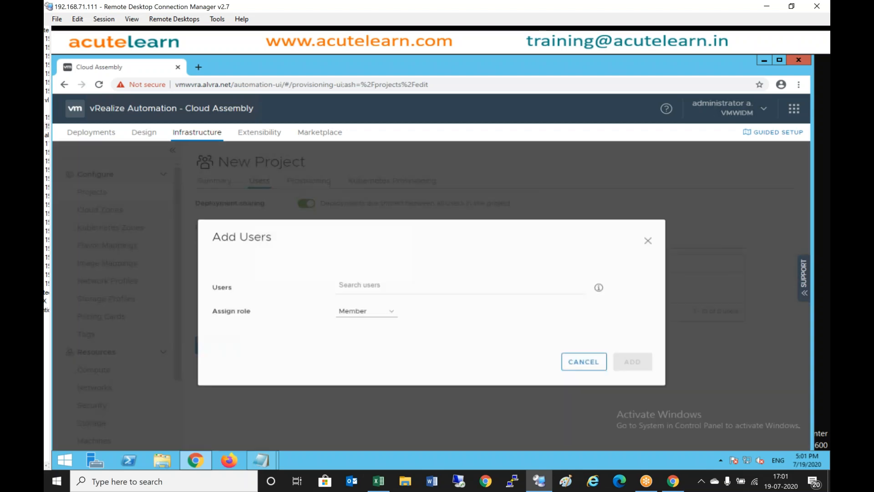
left_click(374, 289)
type("vral")
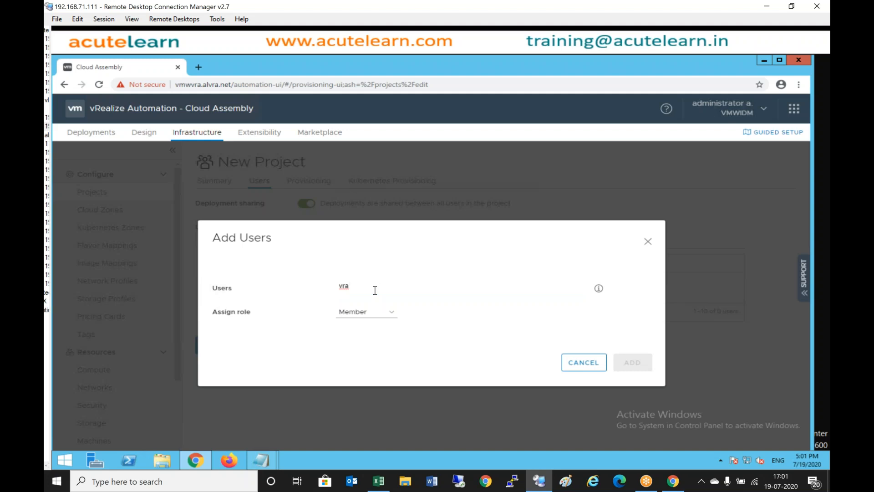
key("BackSpace")
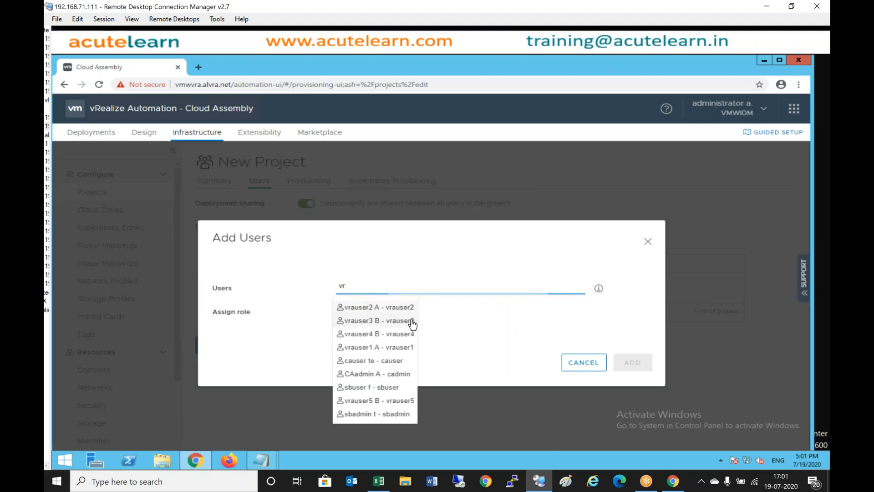
left_click(375, 320)
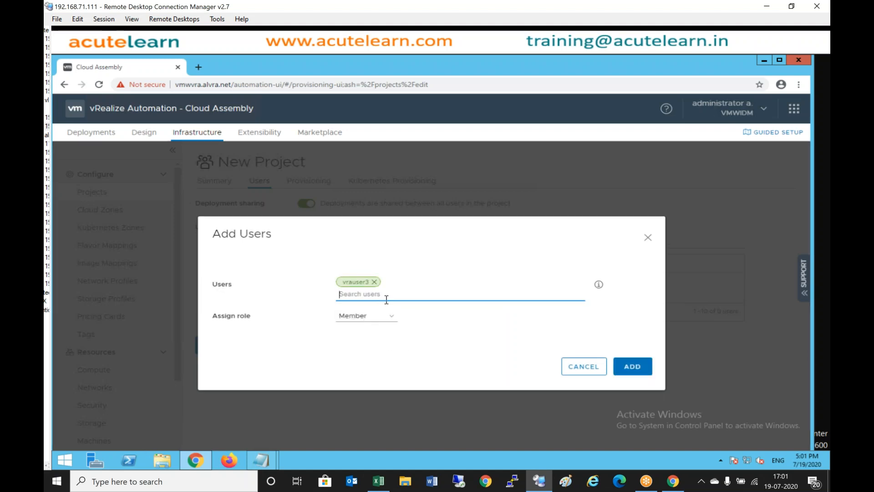
type("vra")
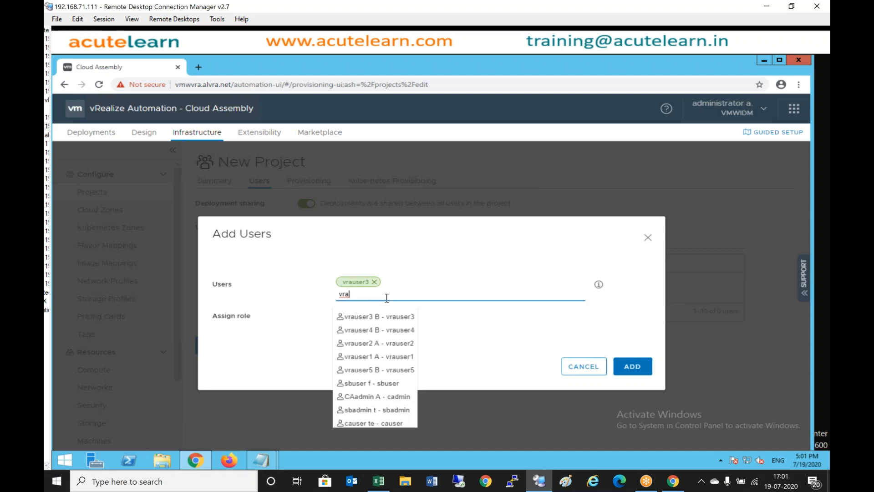
left_click(403, 333)
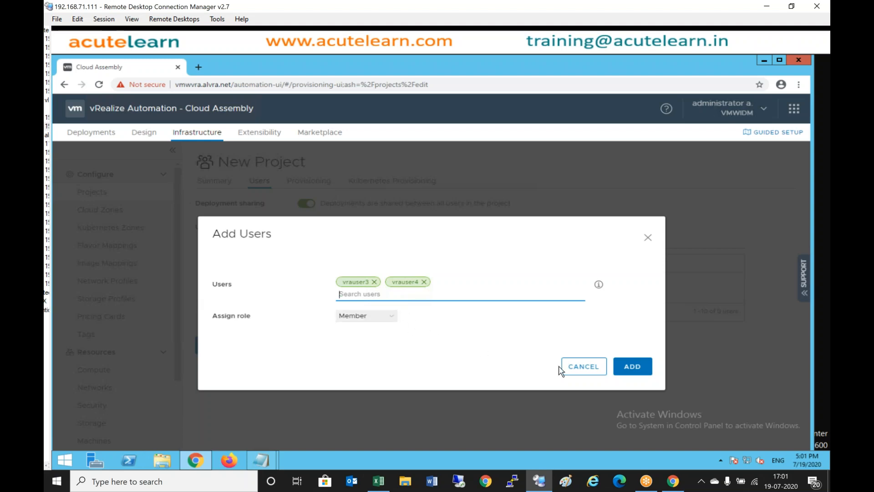
left_click(637, 370)
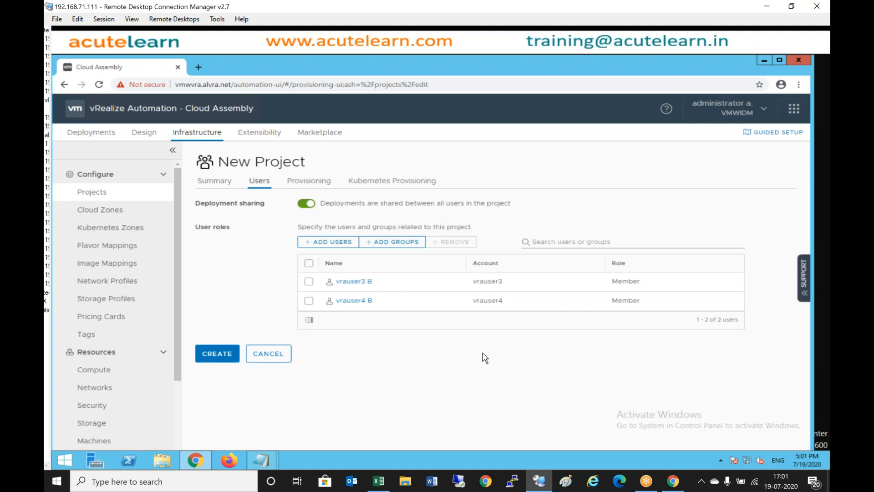
- Add the vCenter-CZ-1 cloud zone on the project's Provisioning tab
left_click(327, 182)
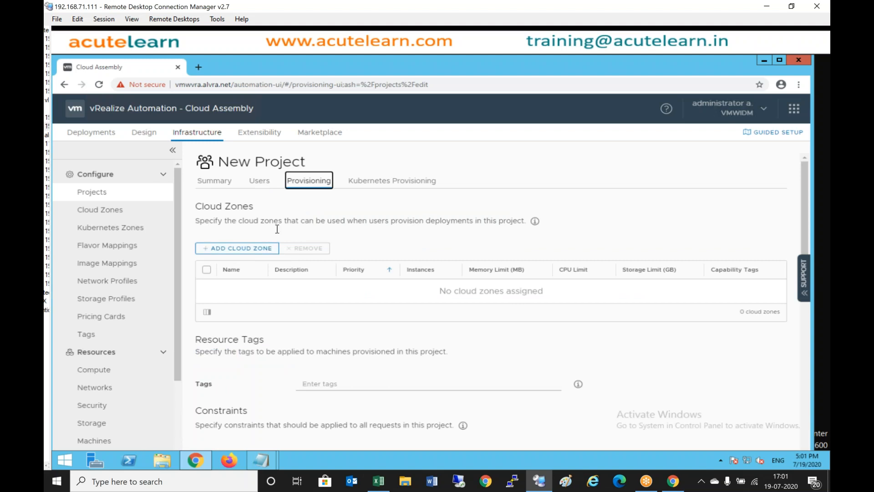
left_click(252, 249)
left_click(302, 245)
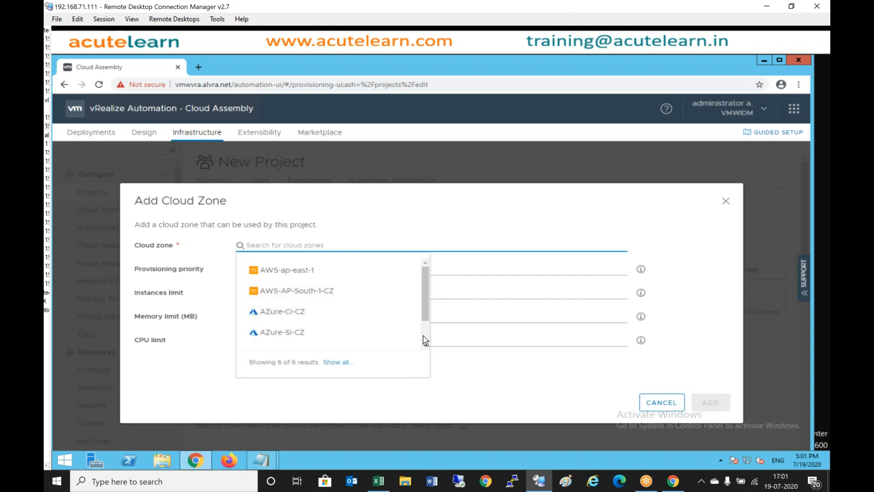
scroll(422, 337, "down", 2)
left_click(319, 338)
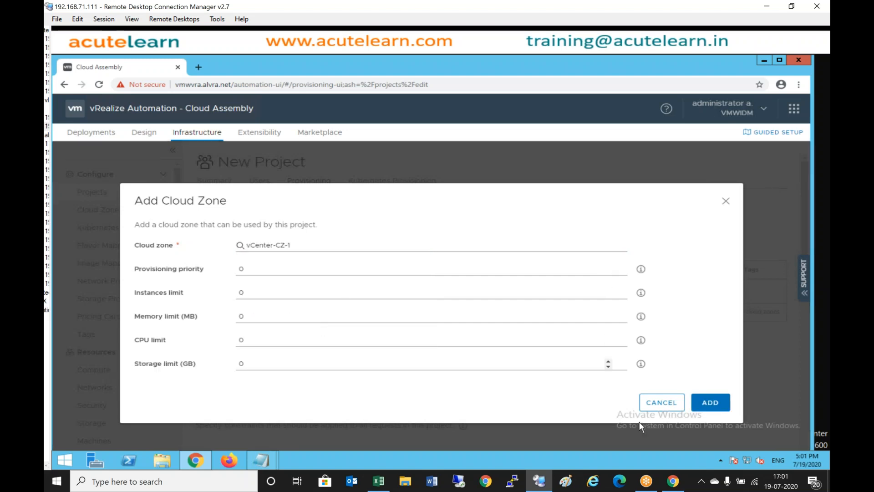
left_click(706, 404)
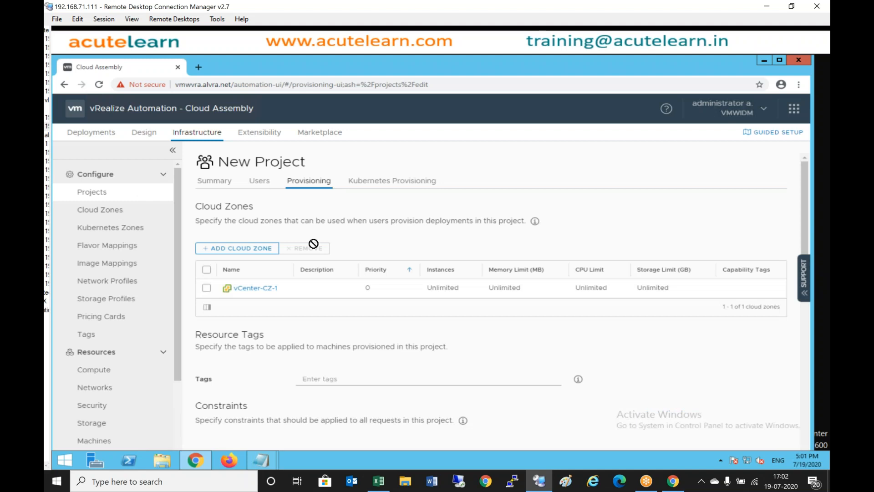
- Add the AZure-CI-CZ cloud zone and create the Dotnet-DevelopmentTeam project
left_click(263, 250)
left_click(326, 246)
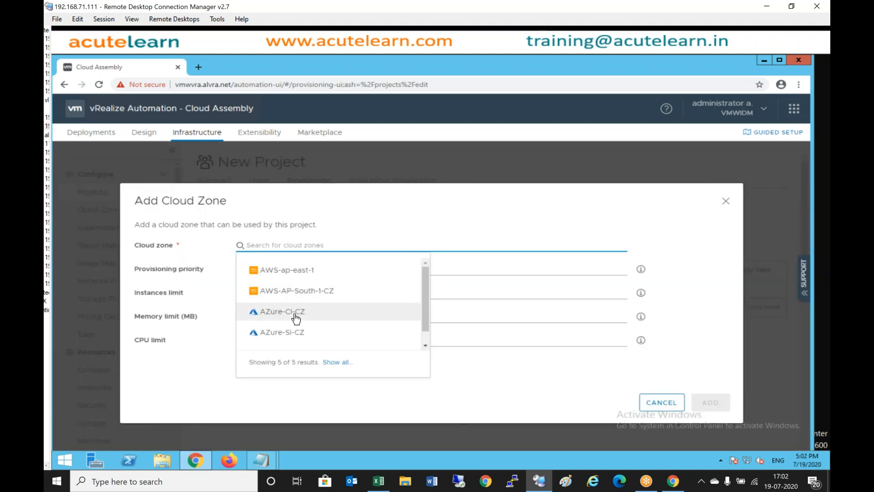
left_click(299, 313)
left_click(711, 409)
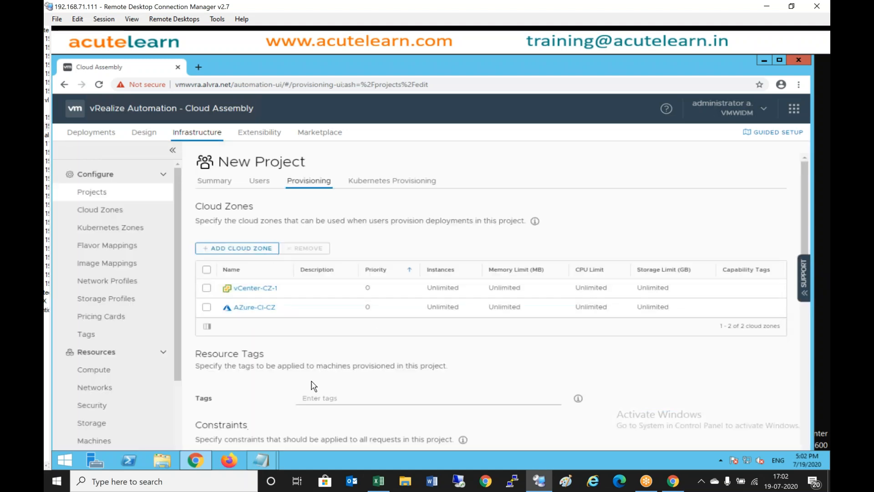
scroll(241, 427, "down", 10)
left_click(220, 441)
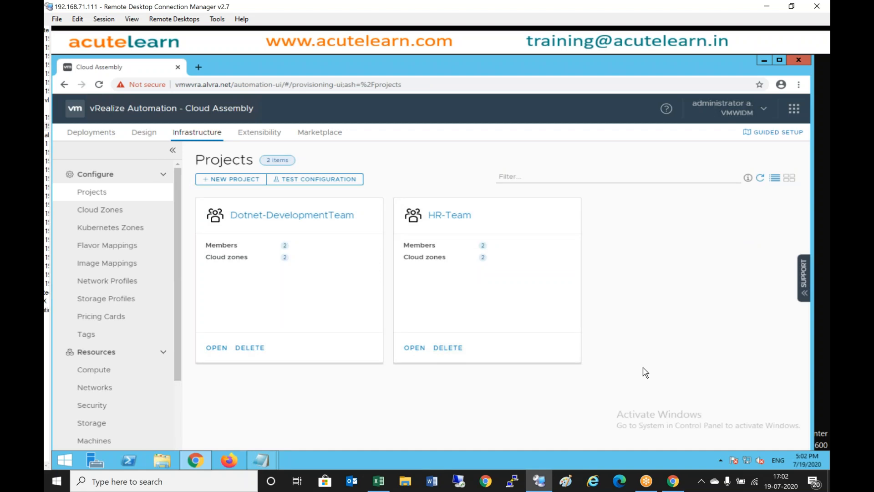
- Start a new project named Java-Dteam
left_click(243, 181)
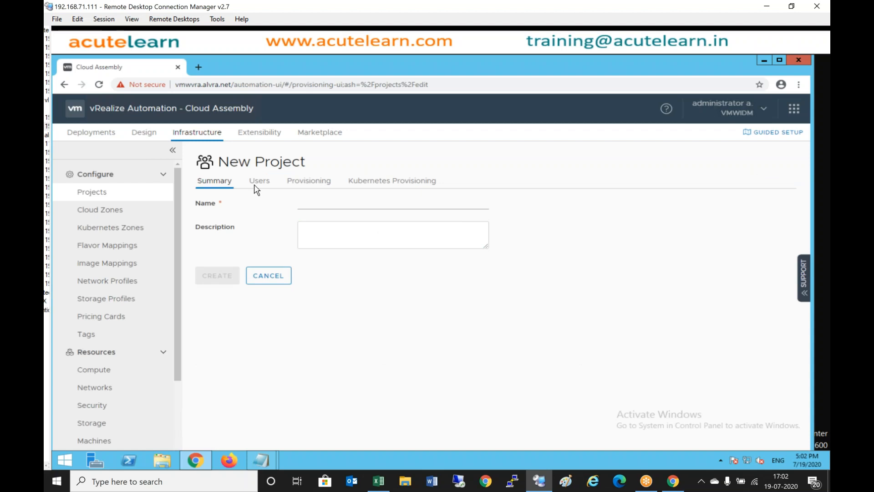
left_click(346, 205)
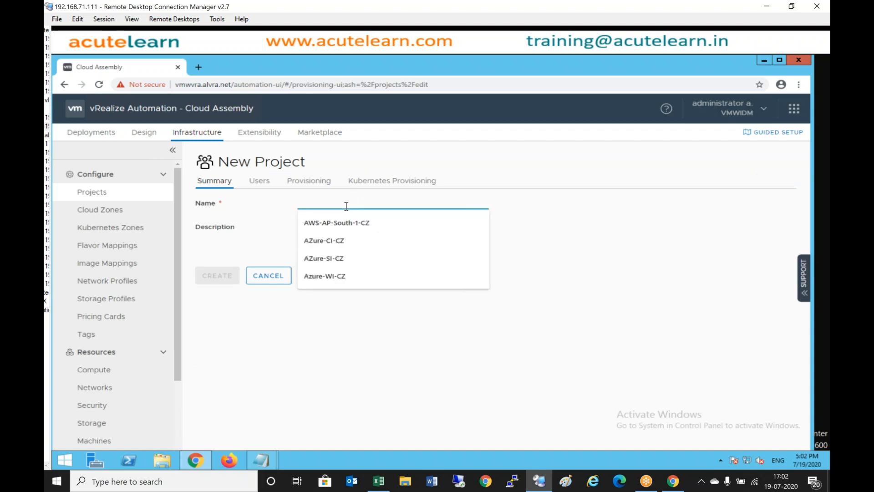
type("Jav")
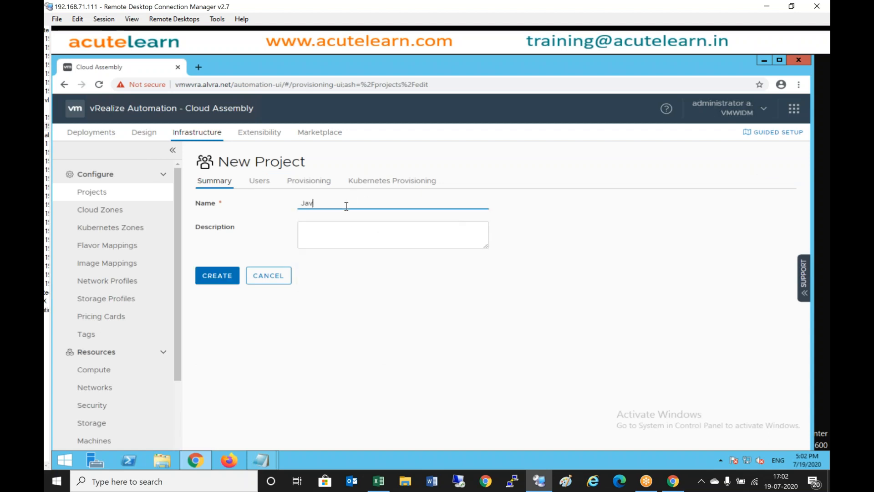
type("a-Dteam")
- On the Users tab, search for a vRA user and add them with the Member role
left_click(261, 181)
left_click(324, 242)
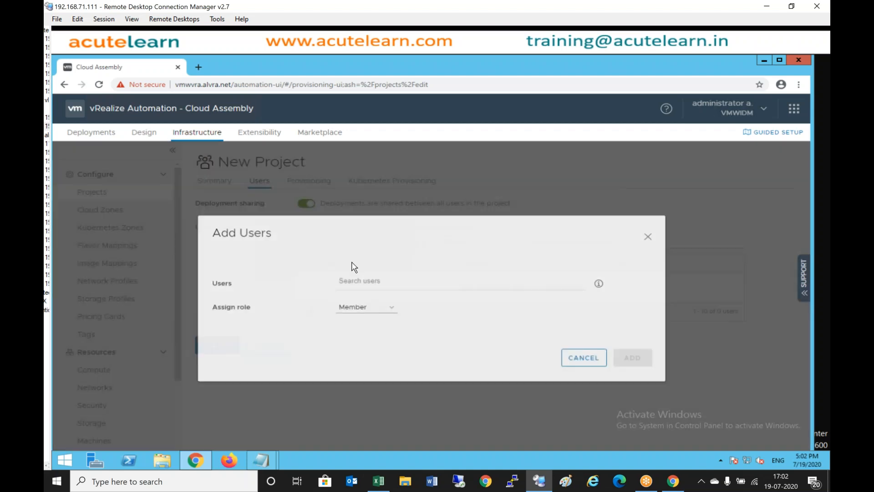
left_click(381, 290)
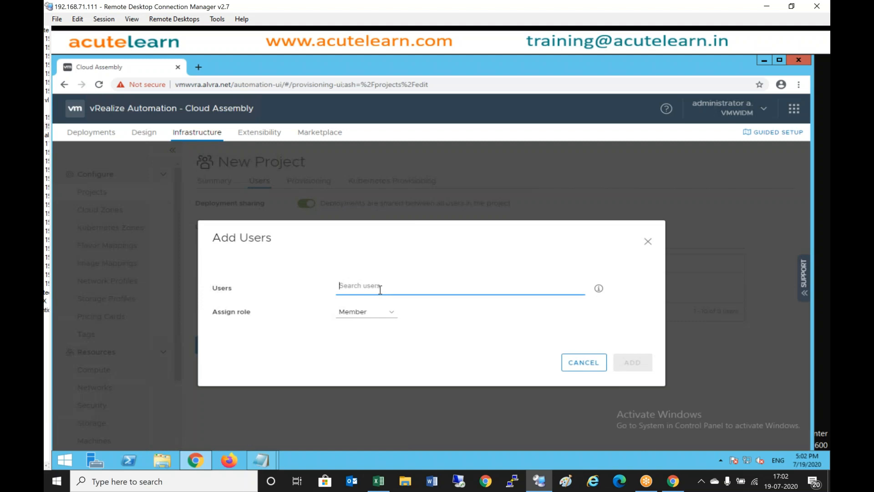
type("v")
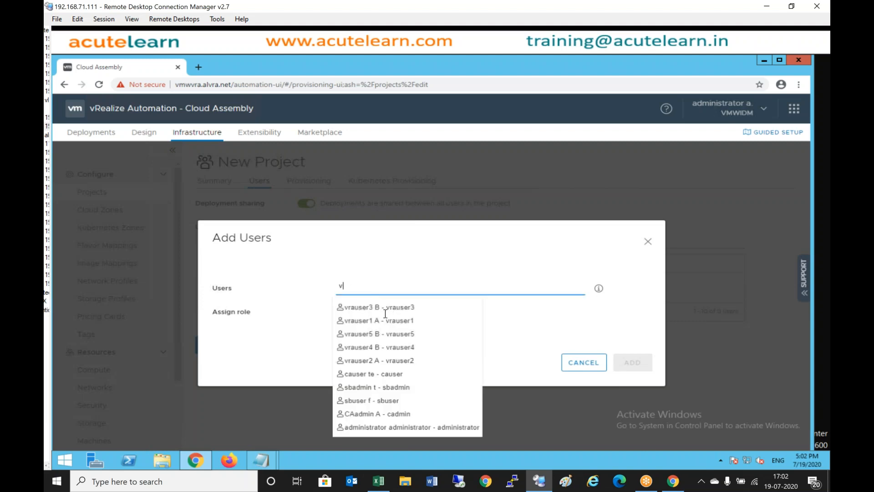
left_click(414, 337)
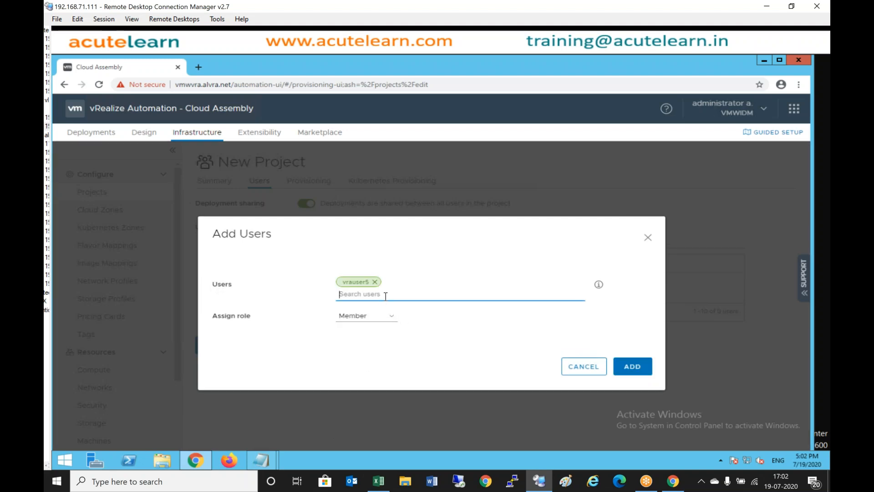
type("vr")
left_click(385, 296)
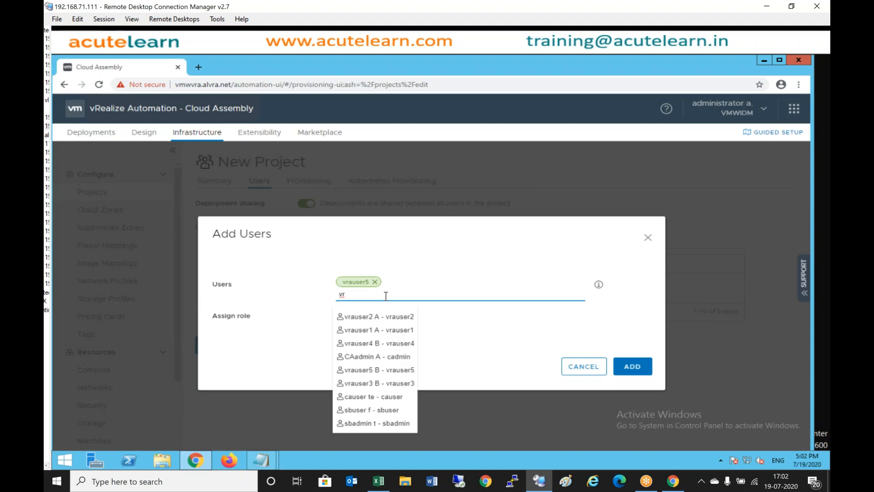
left_click(394, 369)
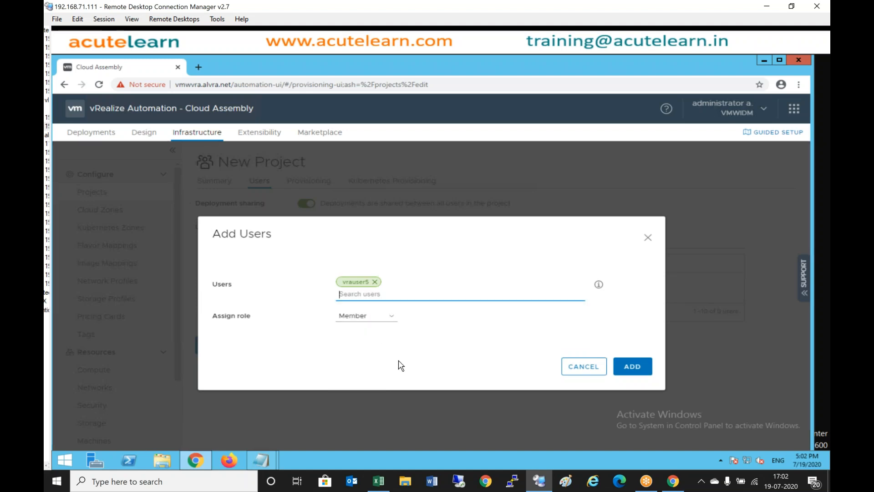
left_click(391, 319)
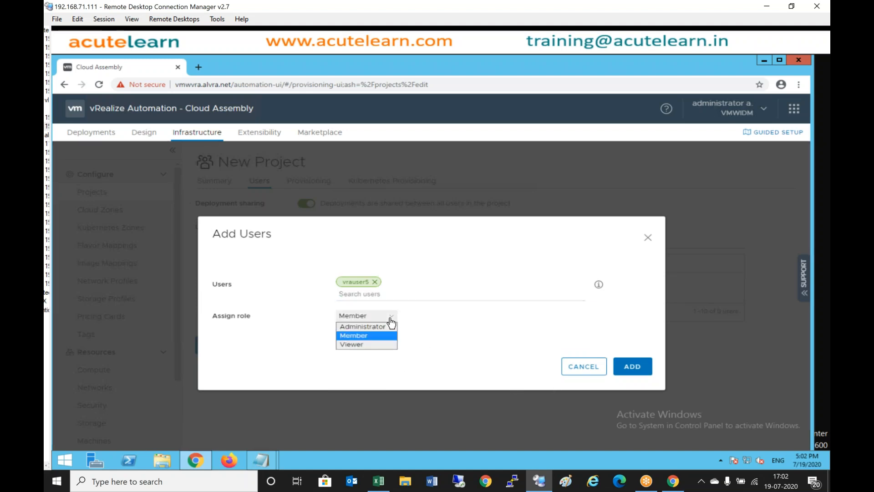
left_click(391, 320)
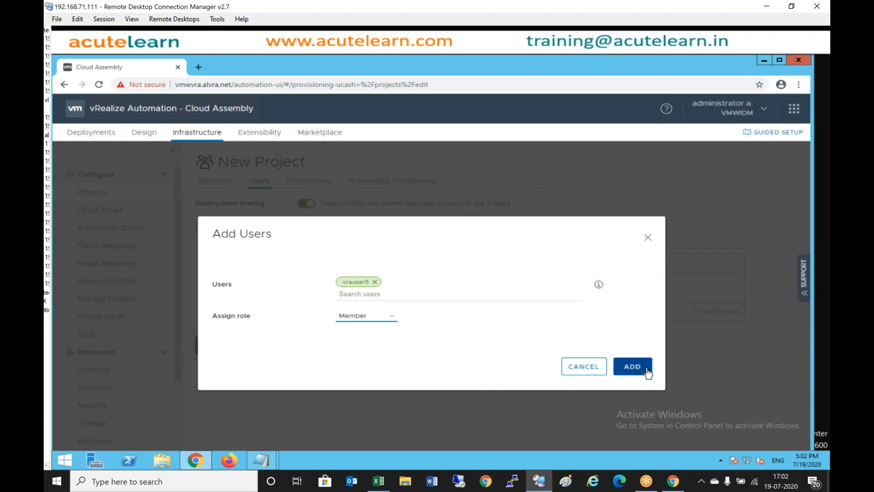
left_click(644, 367)
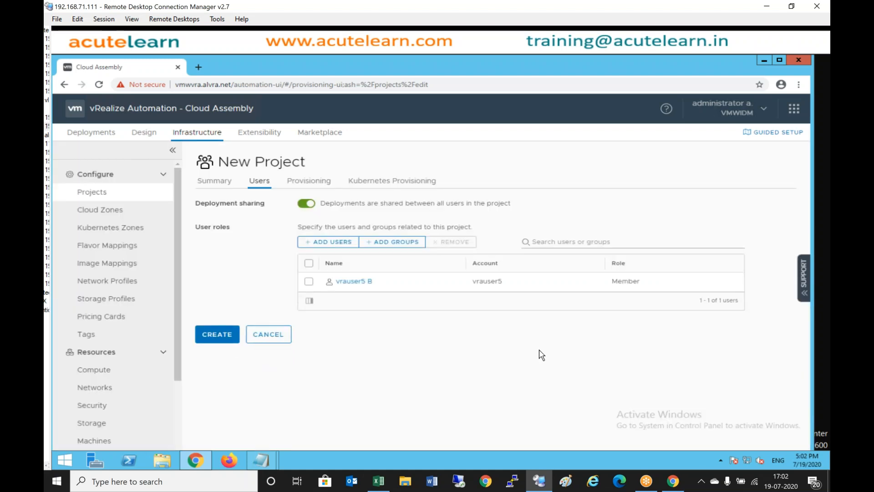
- Add the AZure-SI-CZ cloud zone on the Provisioning tab
left_click(325, 187)
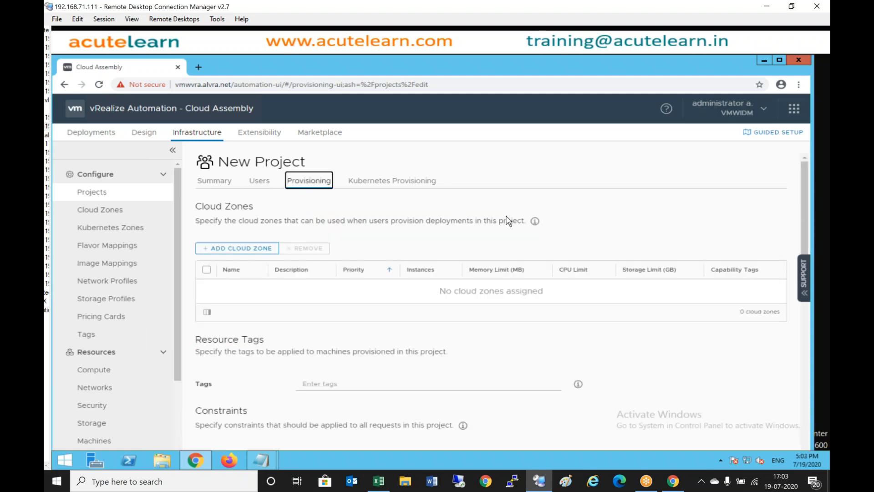
left_click(266, 250)
left_click(308, 245)
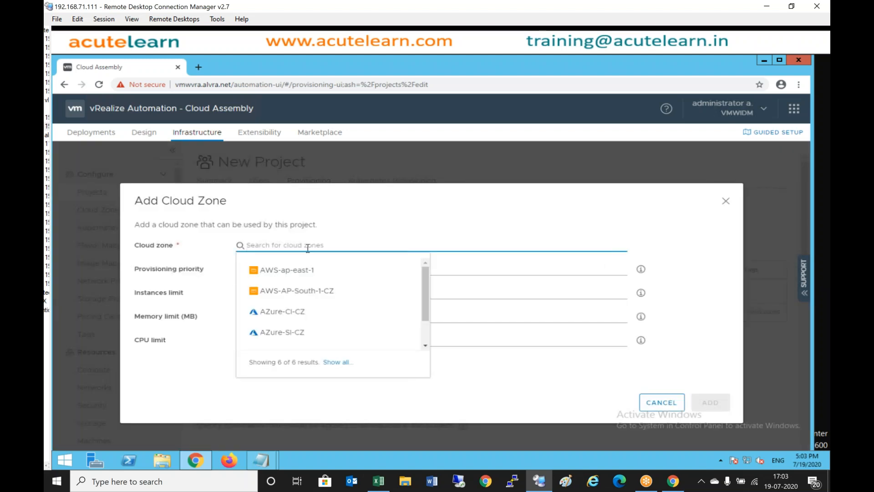
left_click(296, 332)
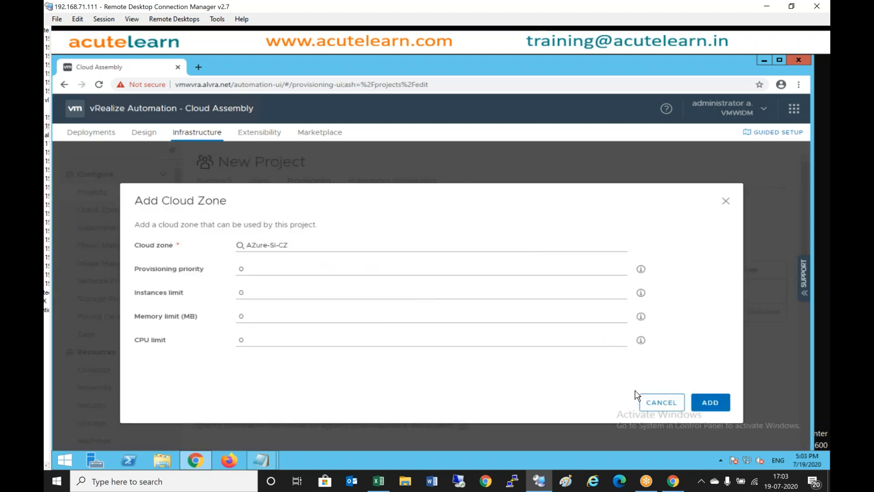
left_click(711, 404)
- Add the Azure-WI-CZ cloud zone and create the Java-Dteam project
left_click(243, 249)
left_click(401, 245)
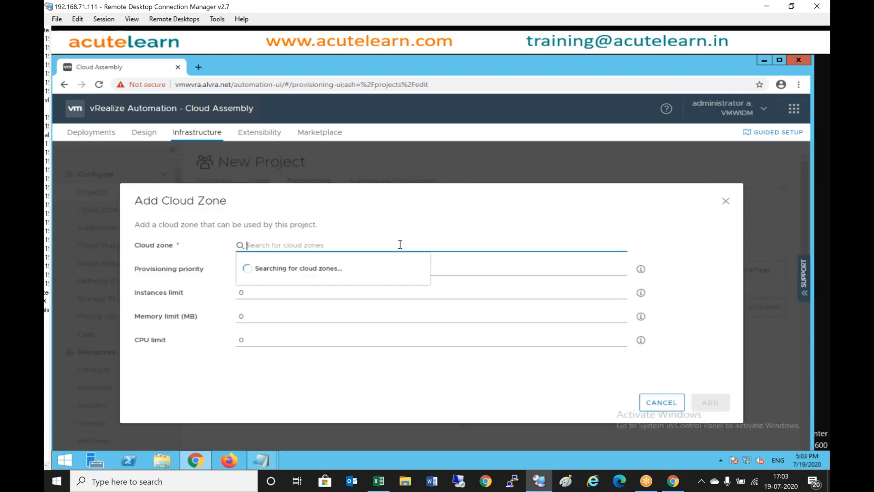
left_click(305, 339)
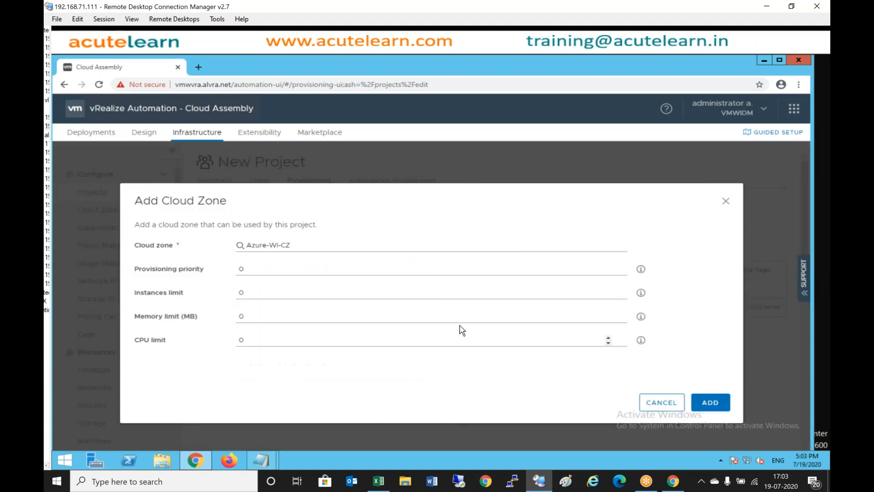
left_click(718, 405)
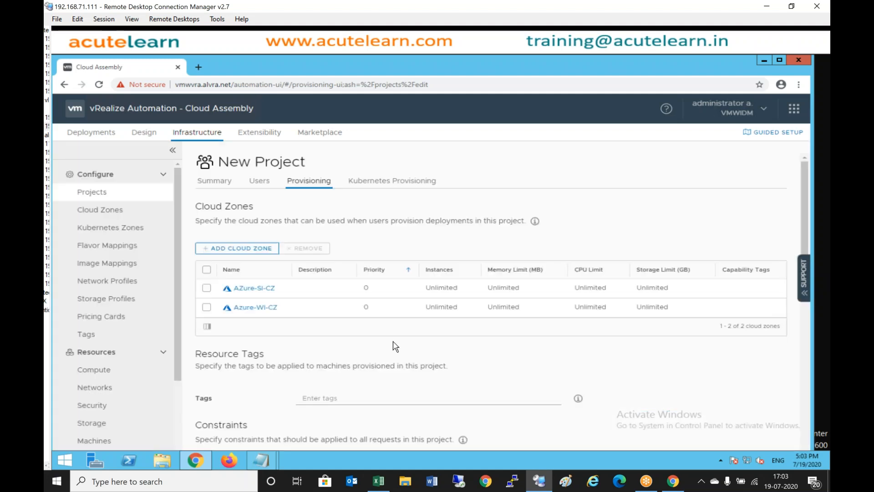
scroll(389, 343, "down", 5)
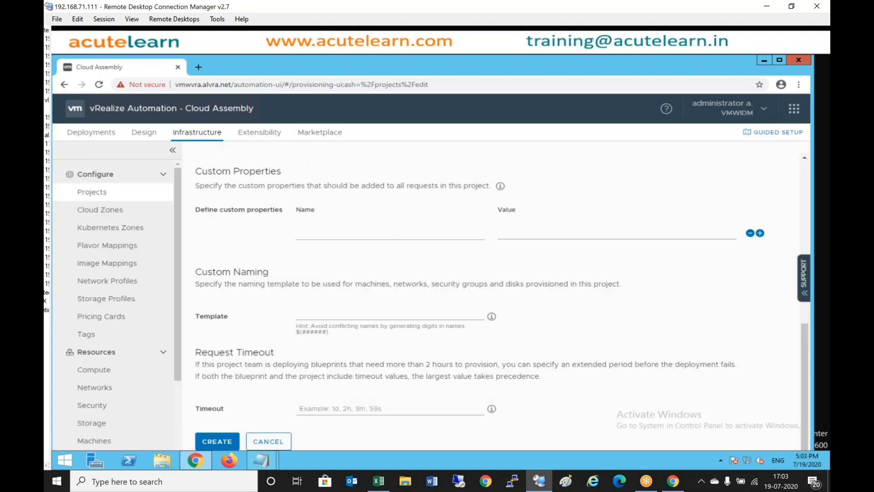
left_click(217, 441)
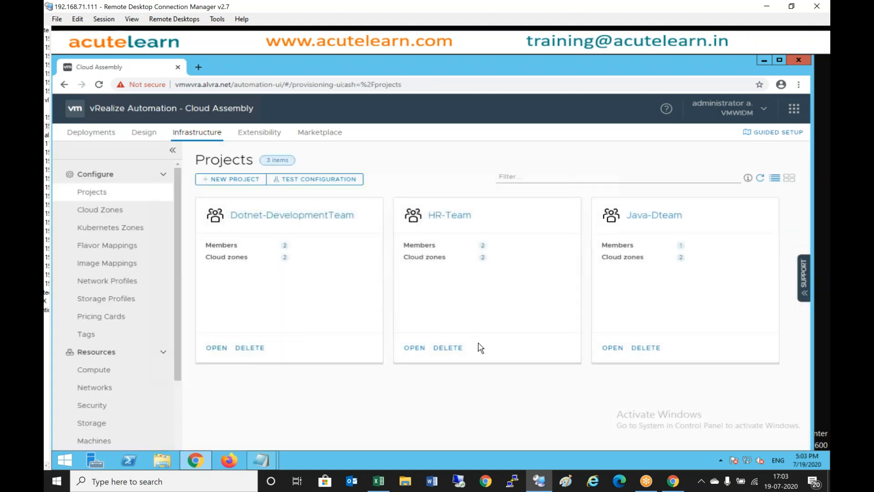